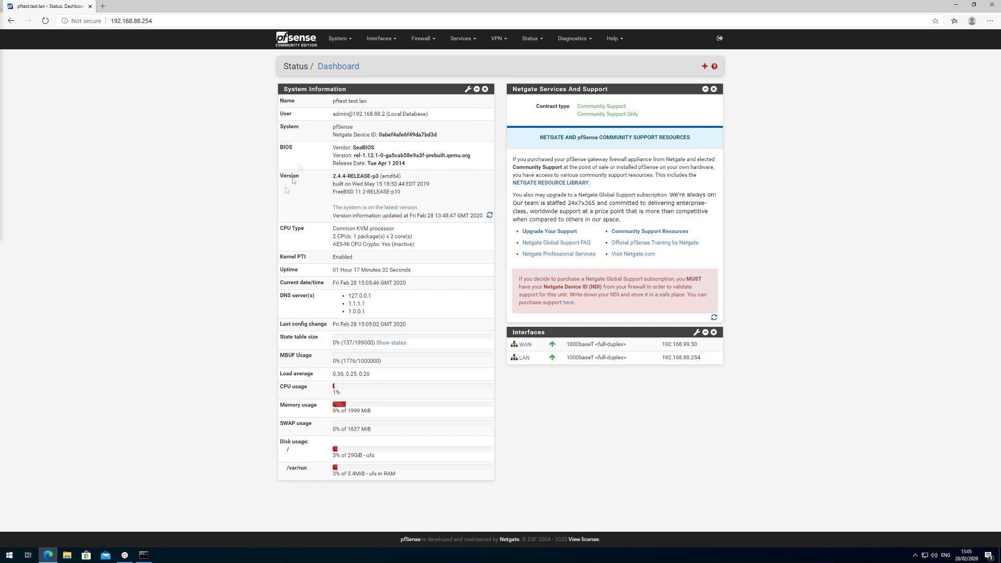
Check the HAProxy_LB virtual IP 192.168.88.130 under Firewall > Virtual IPs, then open HAProxy frontends.
{"action": "left_click", "coordinate": [338, 39]}
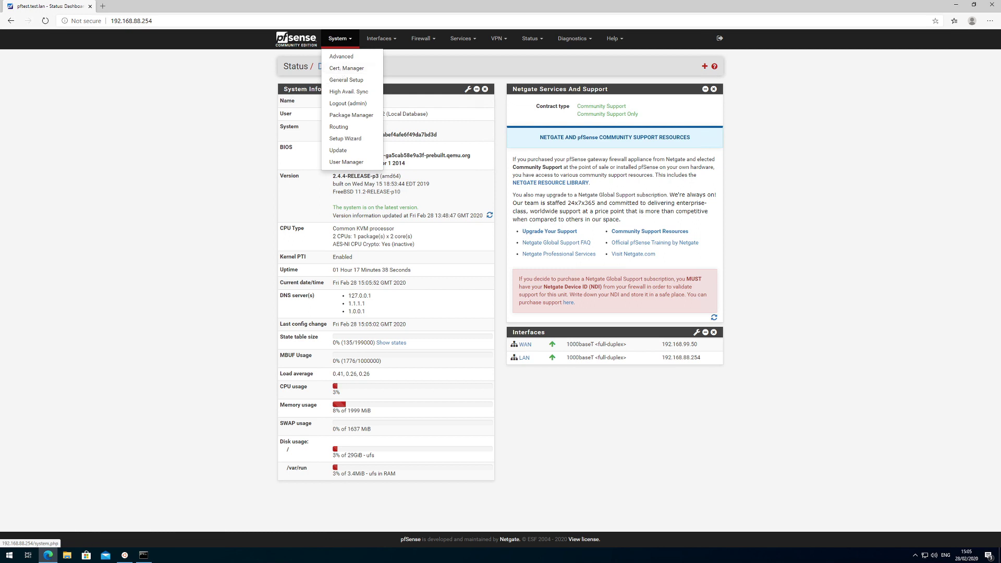
{"action": "left_click", "coordinate": [207, 151]}
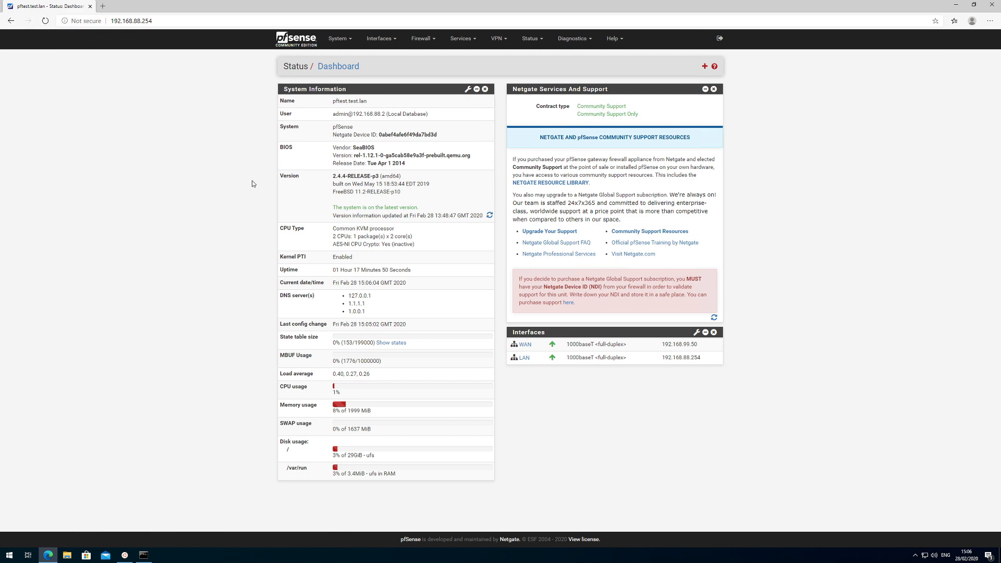
{"action": "left_click", "coordinate": [428, 41]}
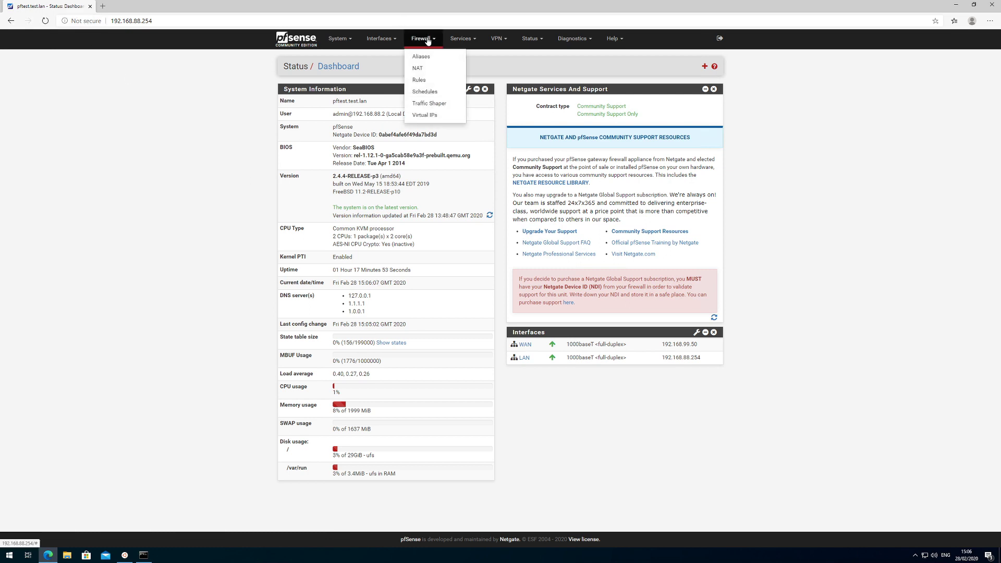
{"action": "left_click", "coordinate": [425, 116]}
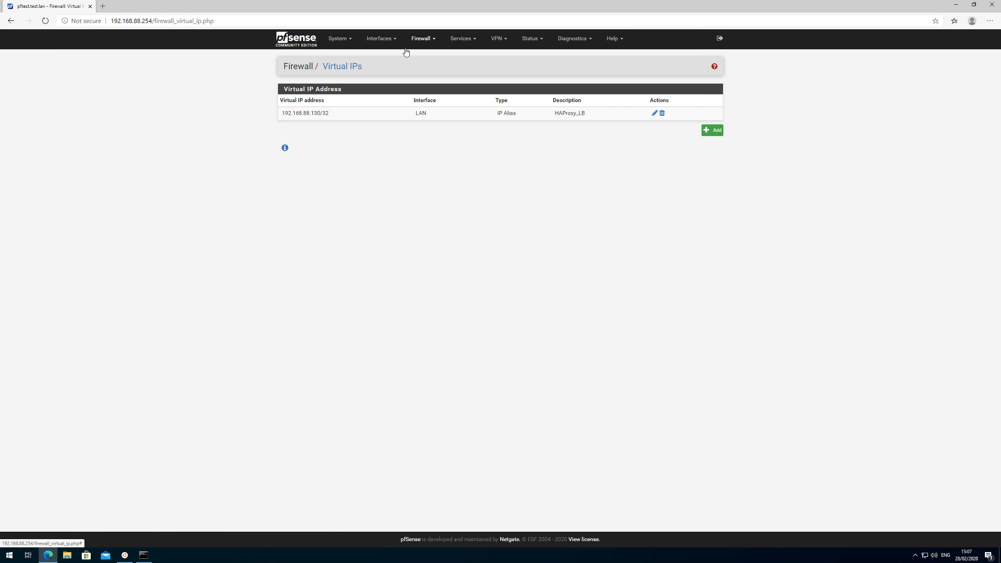
{"action": "left_click", "coordinate": [471, 41]}
{"action": "left_click", "coordinate": [468, 179]}
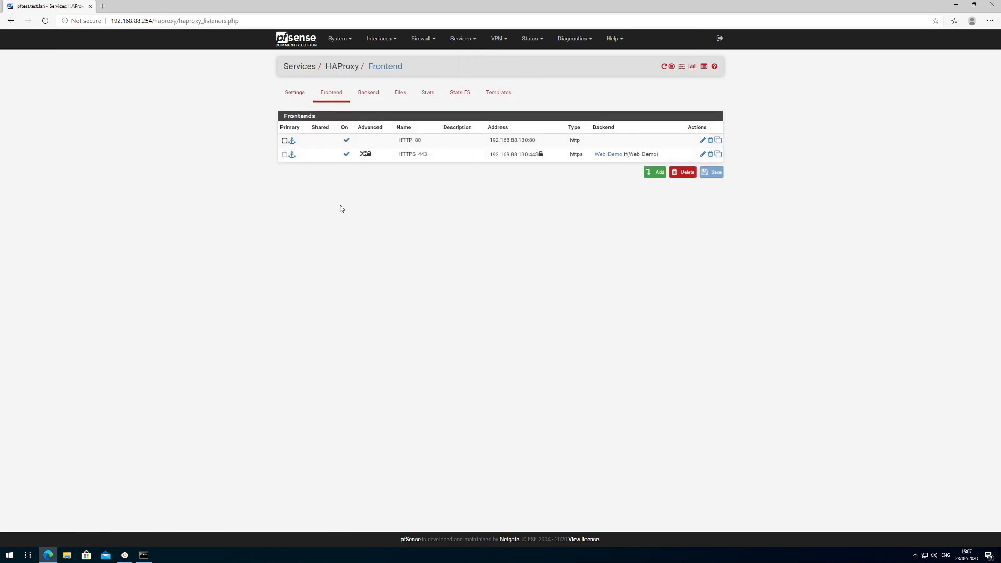
Open the HTTP_80 frontend and inspect its listen address 192.168.88.130 port 80, leaving it unchanged.
{"action": "left_click", "coordinate": [703, 140]}
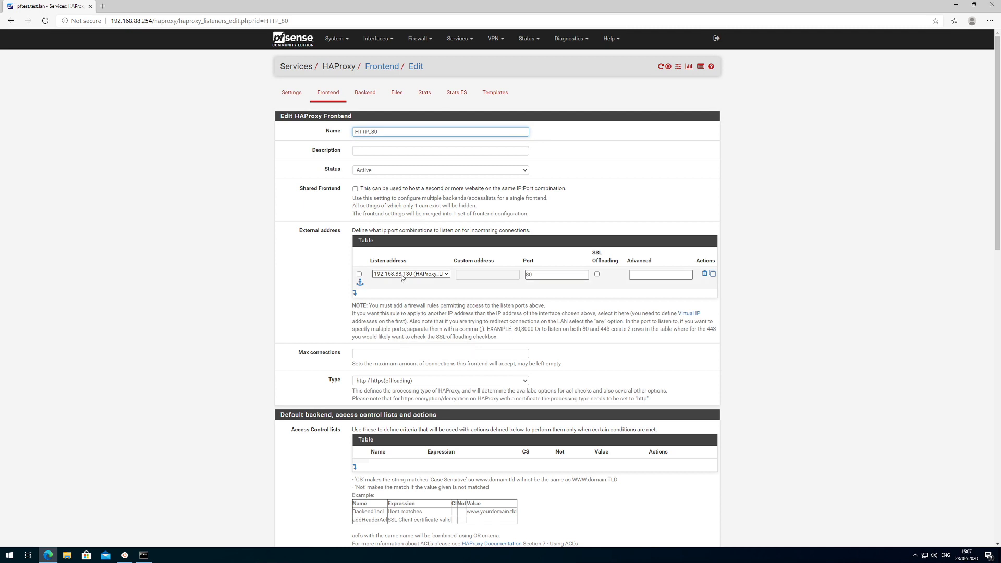
{"action": "left_click", "coordinate": [400, 275]}
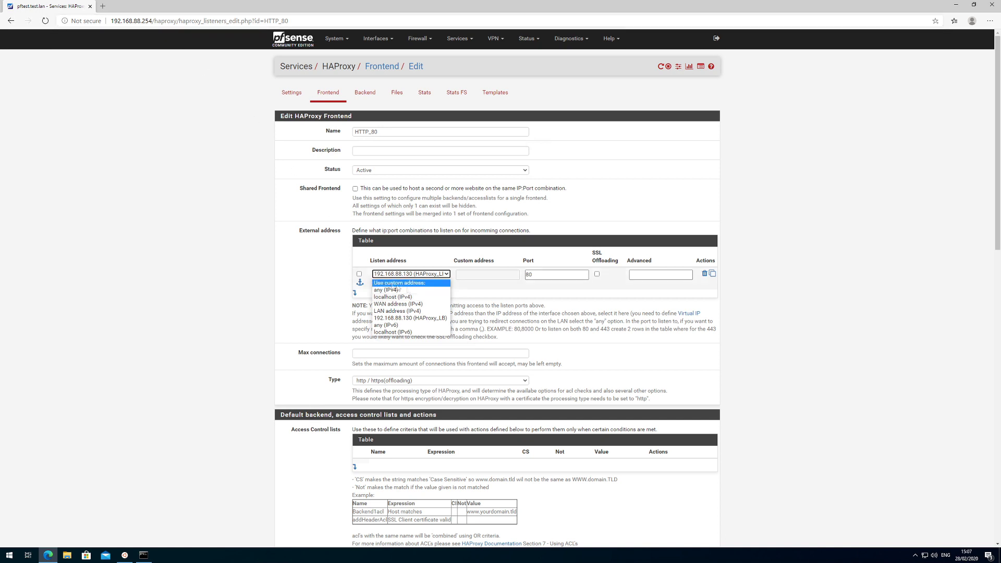
{"action": "left_click", "coordinate": [756, 318]}
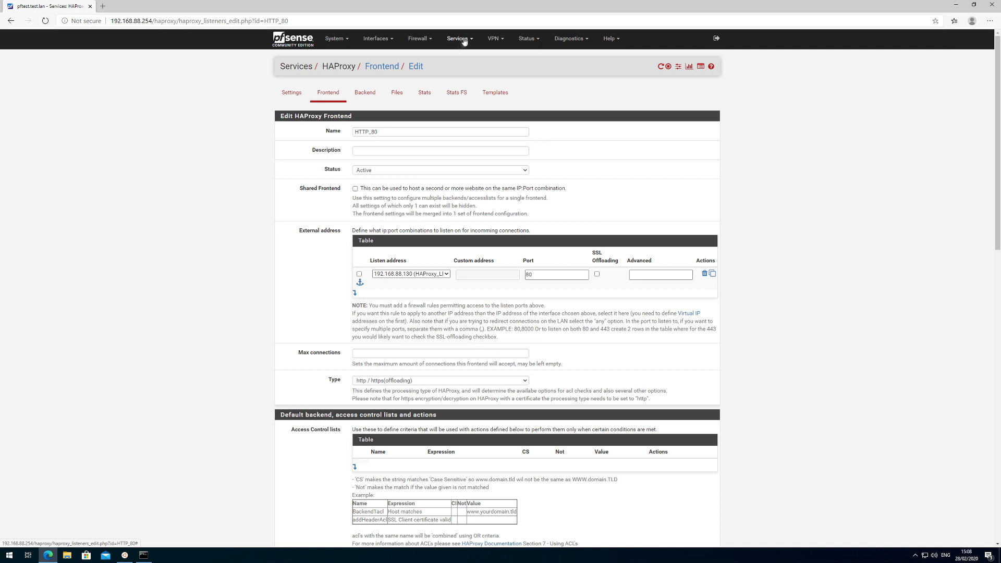
Open Status > DHCP Leases to see the sub host's static lease at 192.168.88.44.
{"action": "left_click", "coordinate": [526, 40]}
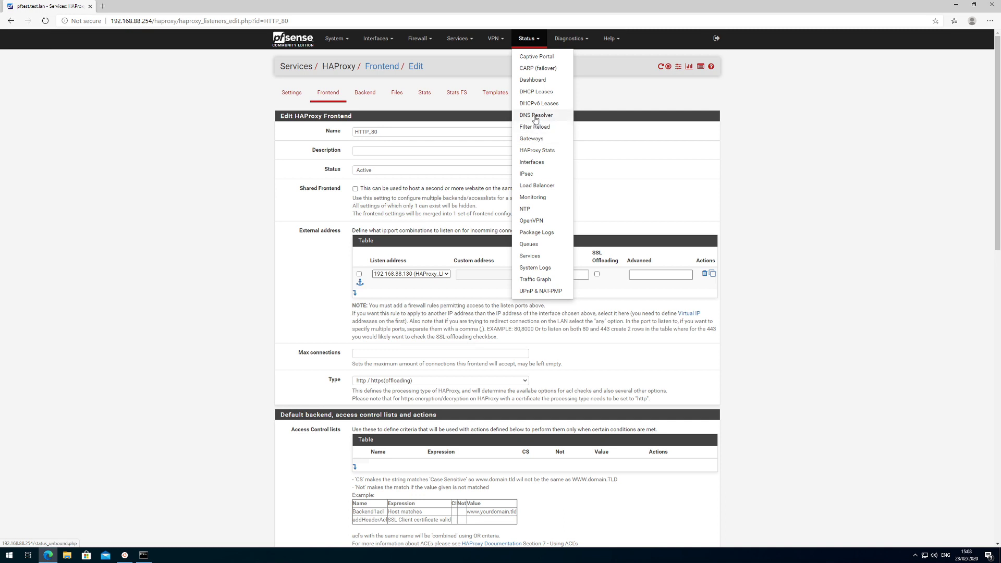
{"action": "left_click", "coordinate": [528, 92]}
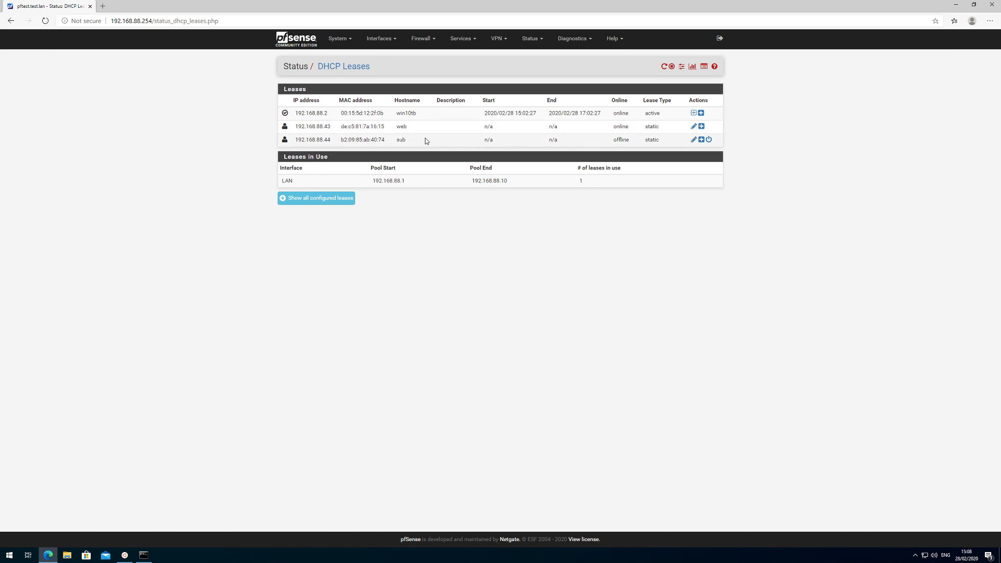
{"action": "left_click", "coordinate": [104, 7]}
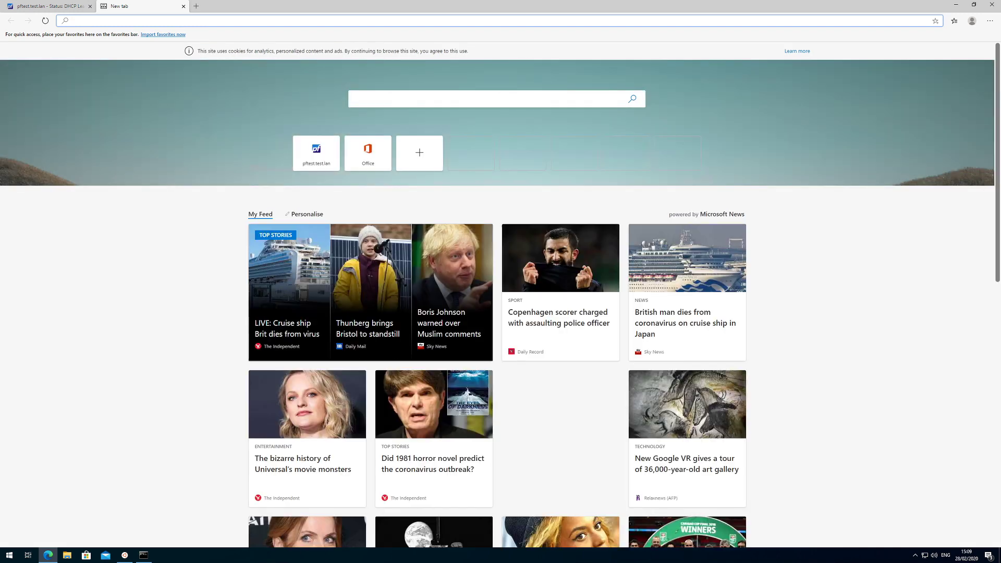
{"action": "type", "text": "http://192.168.88.44:4040"}
{"action": "key", "text": "Return"}
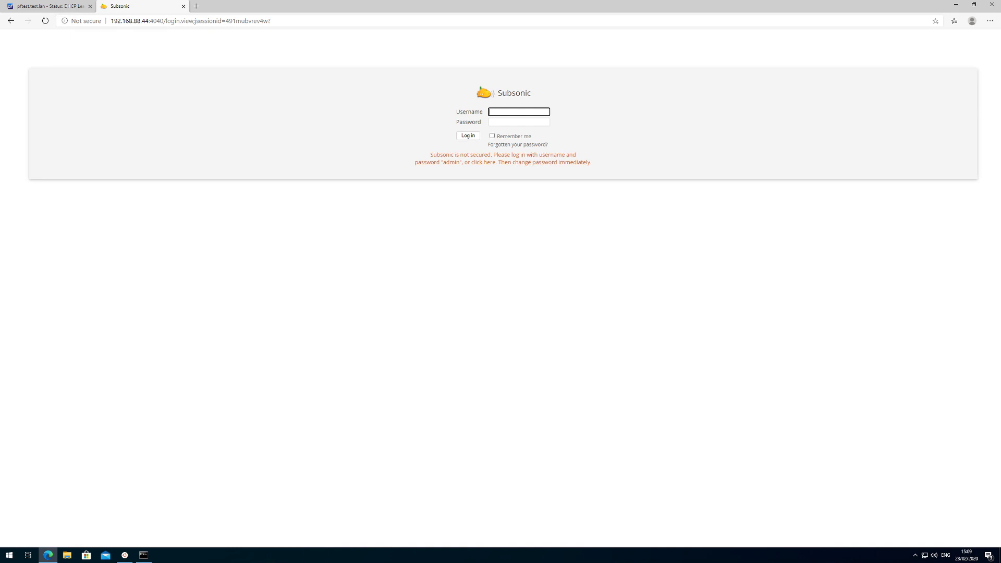
{"action": "type", "text": "admin"}
{"action": "key", "text": "Tab"}
{"action": "key", "text": "Return"}
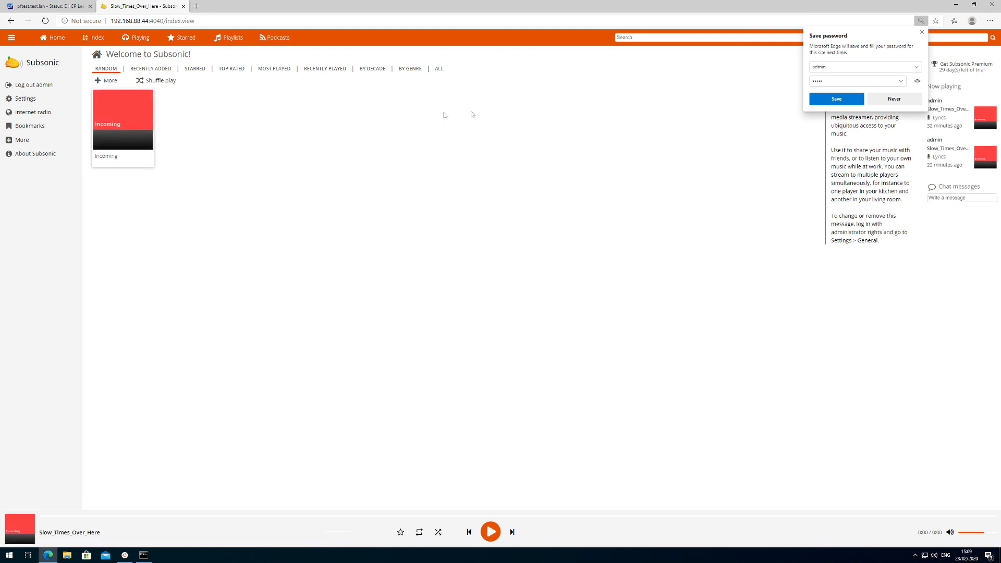
{"action": "left_click", "coordinate": [894, 100]}
Play Slow_Times_Over_Here from the Incoming album, then pause it.
{"action": "mouse_move", "coordinate": [119, 105]}
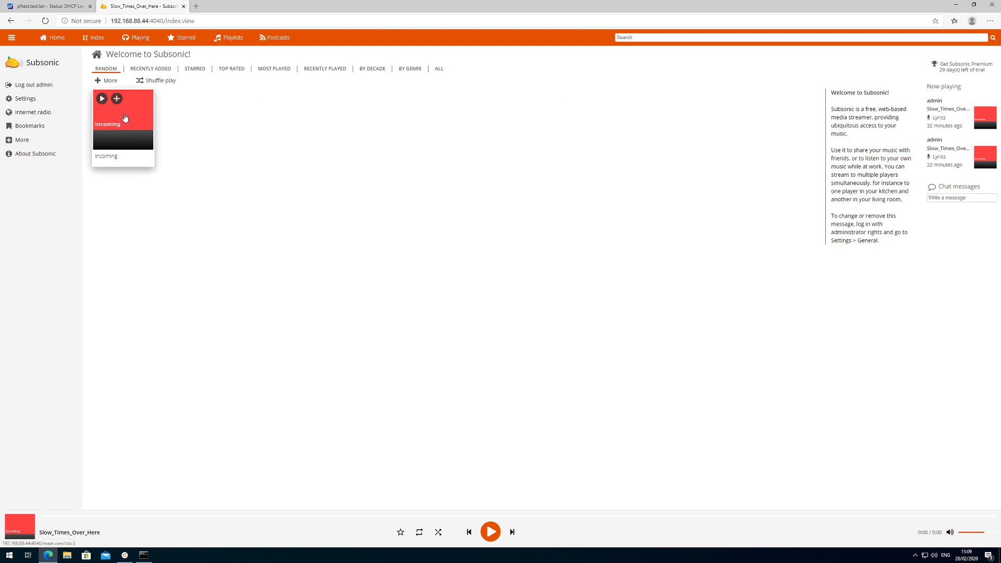
{"action": "left_click", "coordinate": [124, 118]}
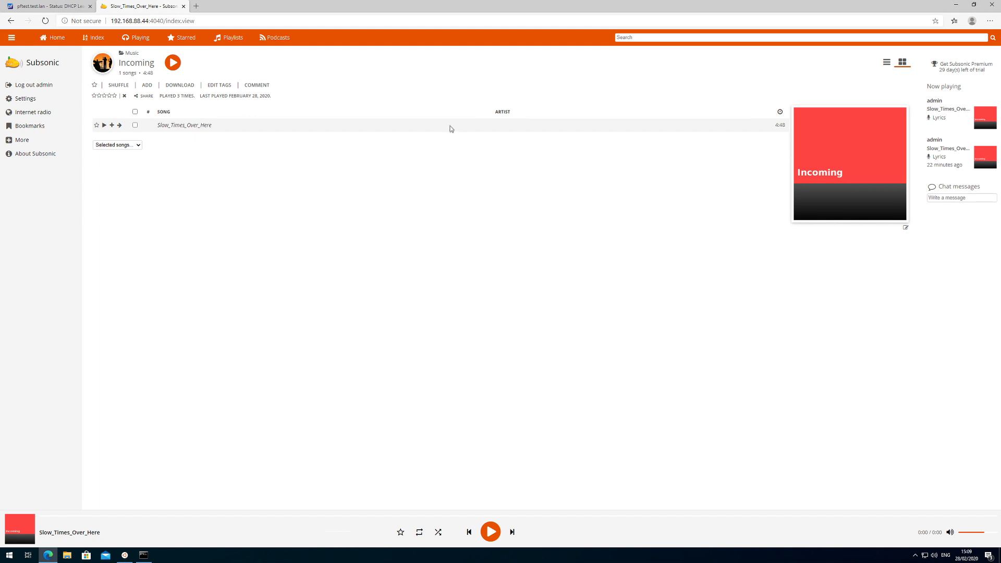
{"action": "left_click", "coordinate": [105, 128]}
{"action": "mouse_move", "coordinate": [495, 531]}
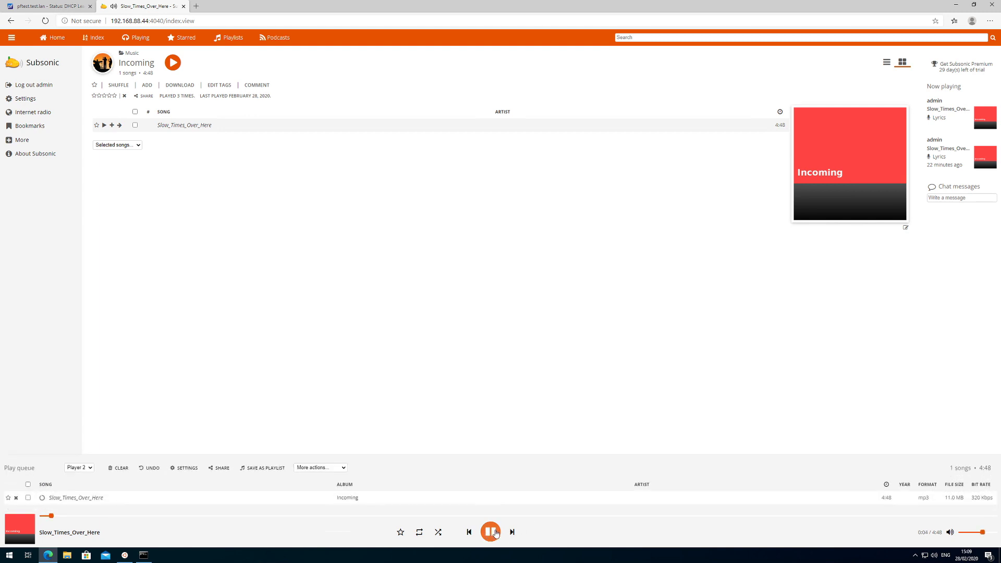
{"action": "left_click", "coordinate": [495, 532]}
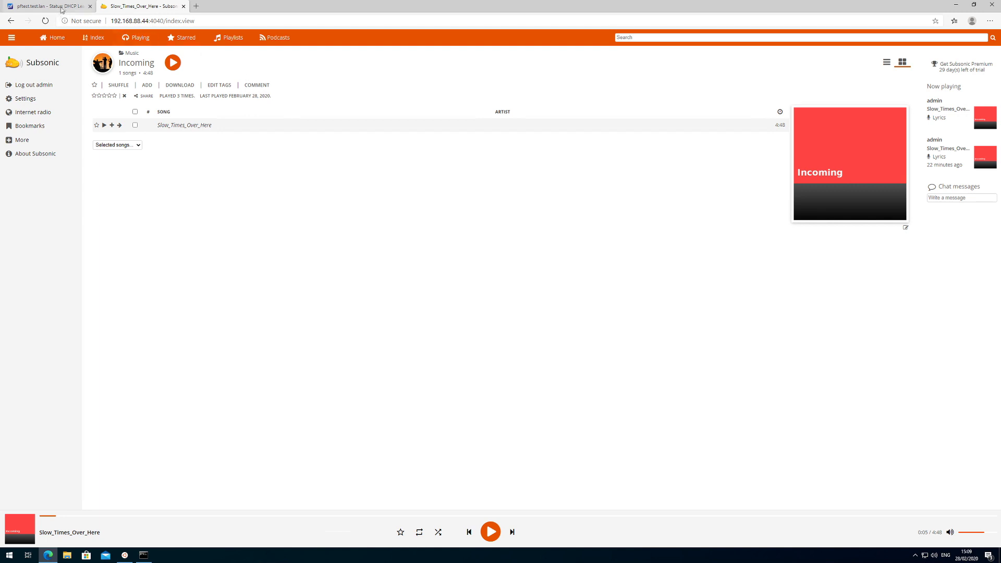
Check the site's Not secure connection details, then return to the pfSense DHCP leases tab.
{"action": "left_click", "coordinate": [81, 22]}
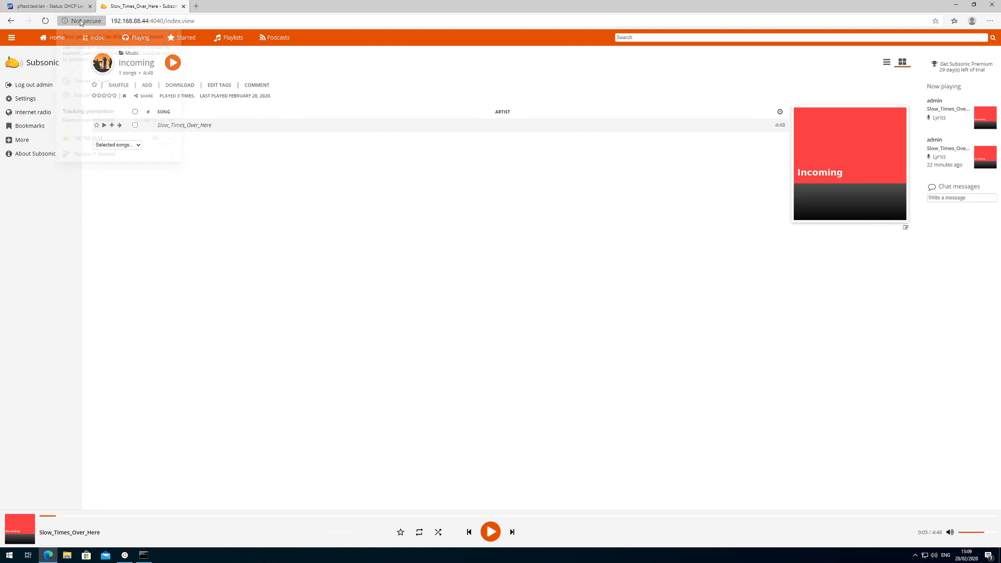
{"action": "left_click", "coordinate": [174, 243]}
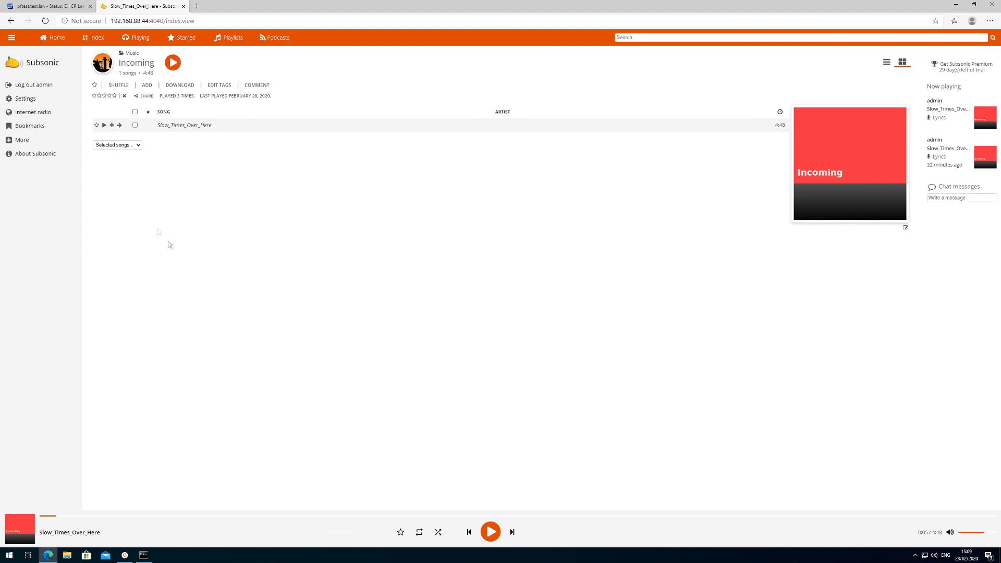
{"action": "left_click", "coordinate": [52, 6]}
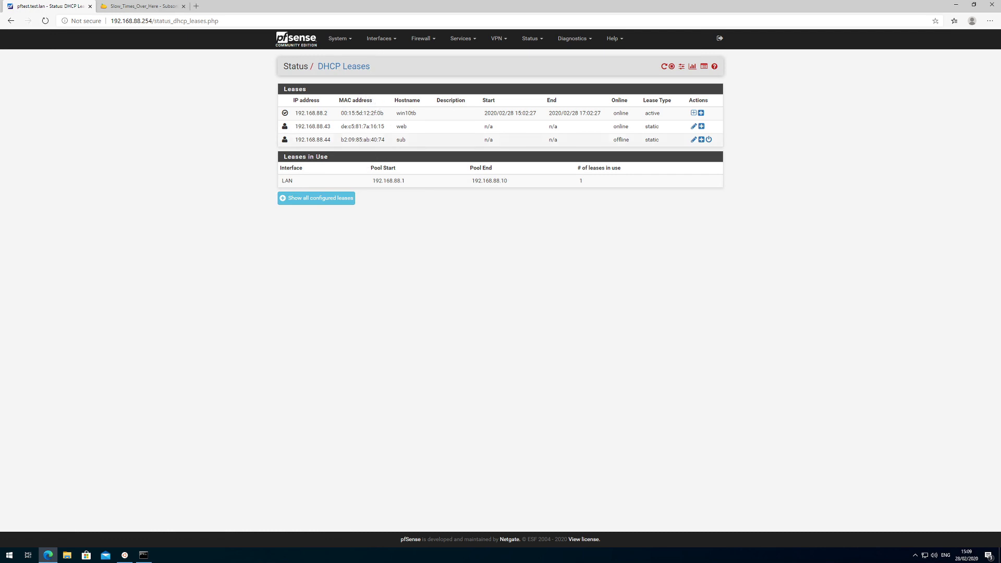
Go to the HAProxy Backend list and start adding a new backend server pool.
{"action": "left_click", "coordinate": [145, 556]}
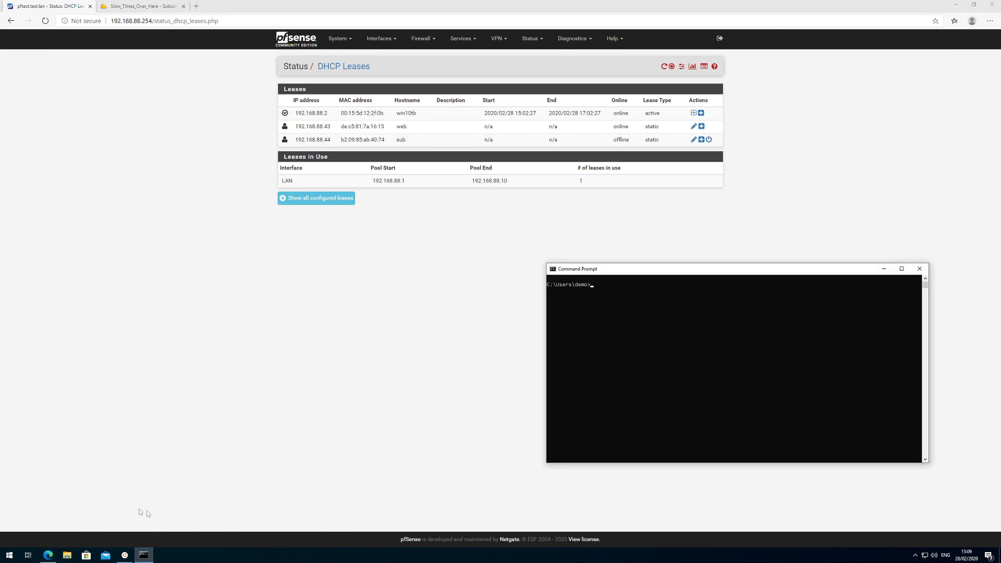
{"action": "left_click", "coordinate": [119, 555]}
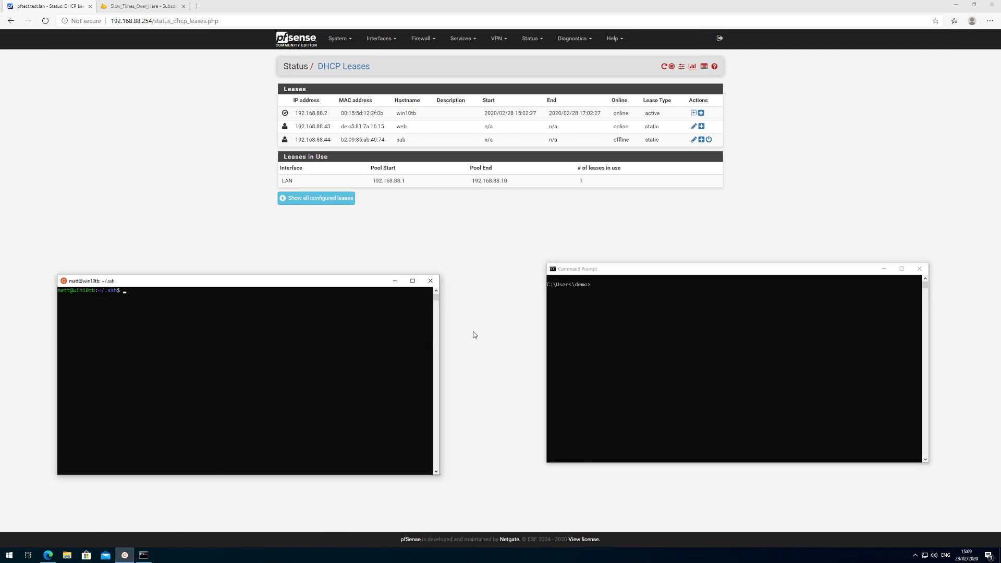
{"action": "left_click", "coordinate": [469, 340]}
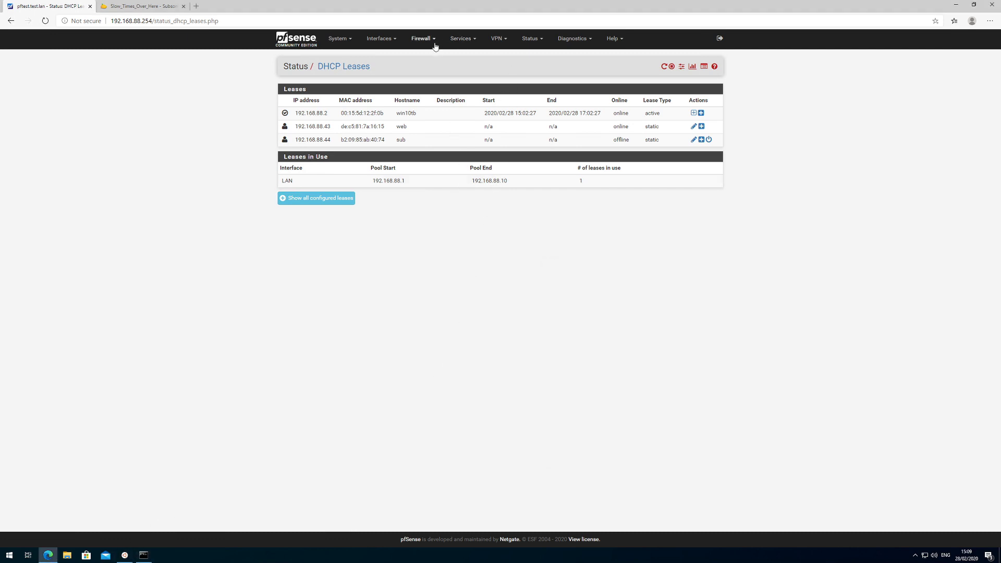
{"action": "left_click", "coordinate": [472, 39]}
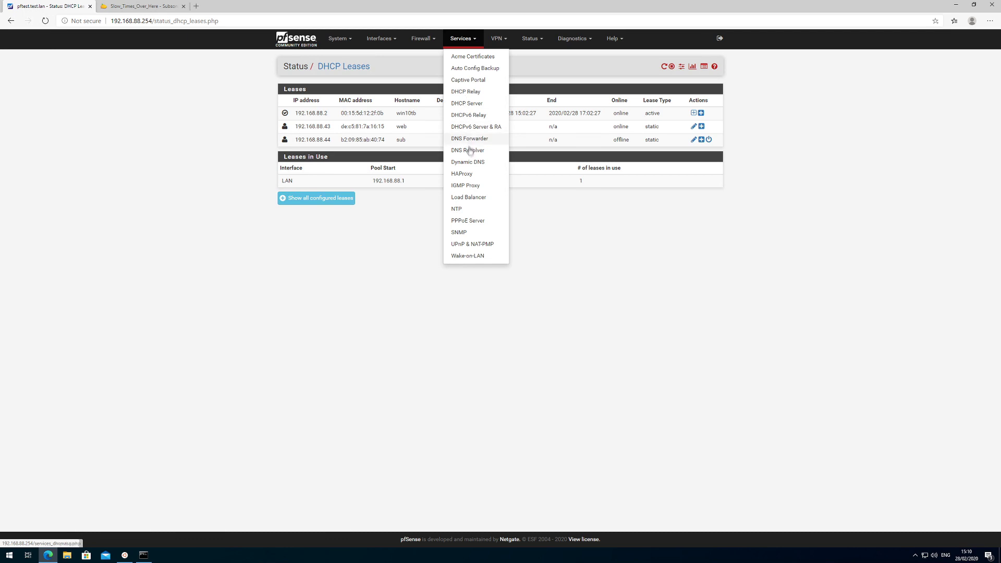
{"action": "left_click", "coordinate": [468, 176]}
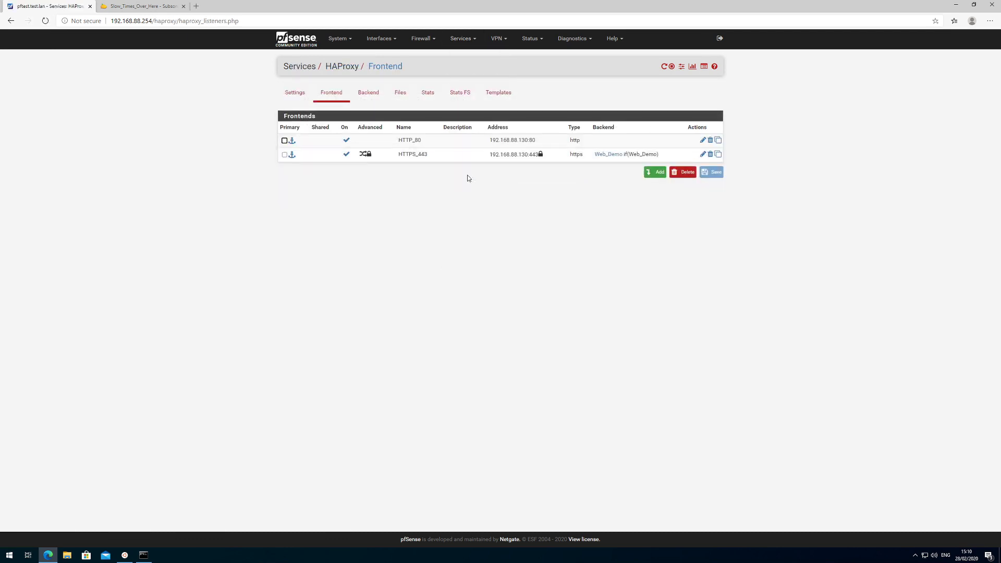
{"action": "left_click", "coordinate": [367, 93]}
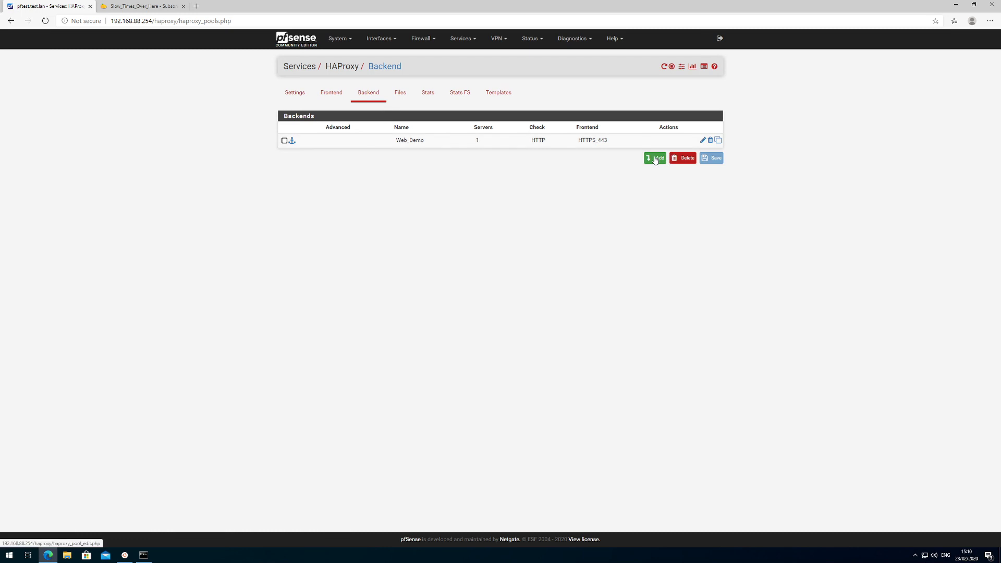
{"action": "left_click", "coordinate": [657, 159]}
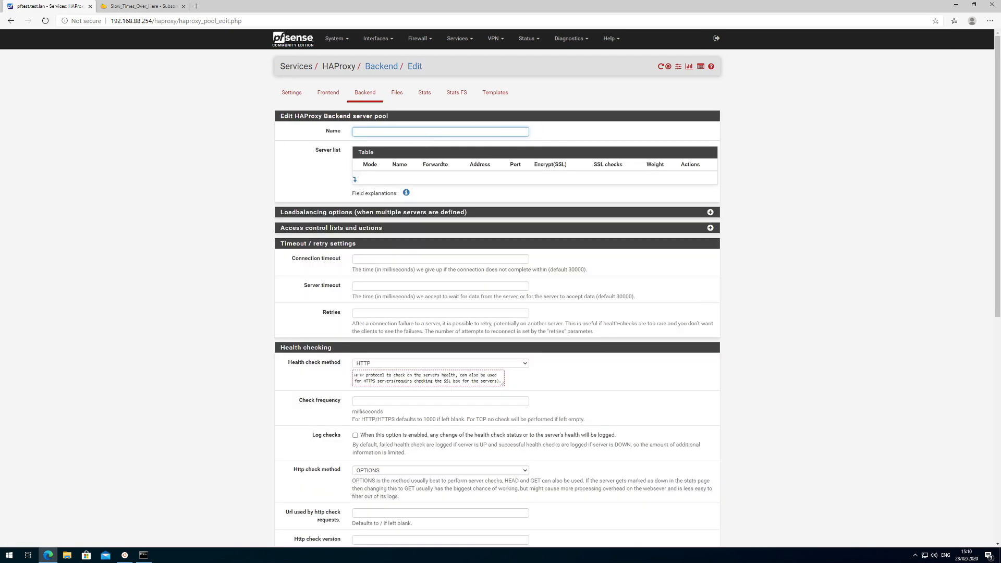
Name the pool subsonic and add server sub at 192.168.88.44, port 4040.
{"action": "type", "text": "subsonic"}
{"action": "left_click", "coordinate": [354, 180]}
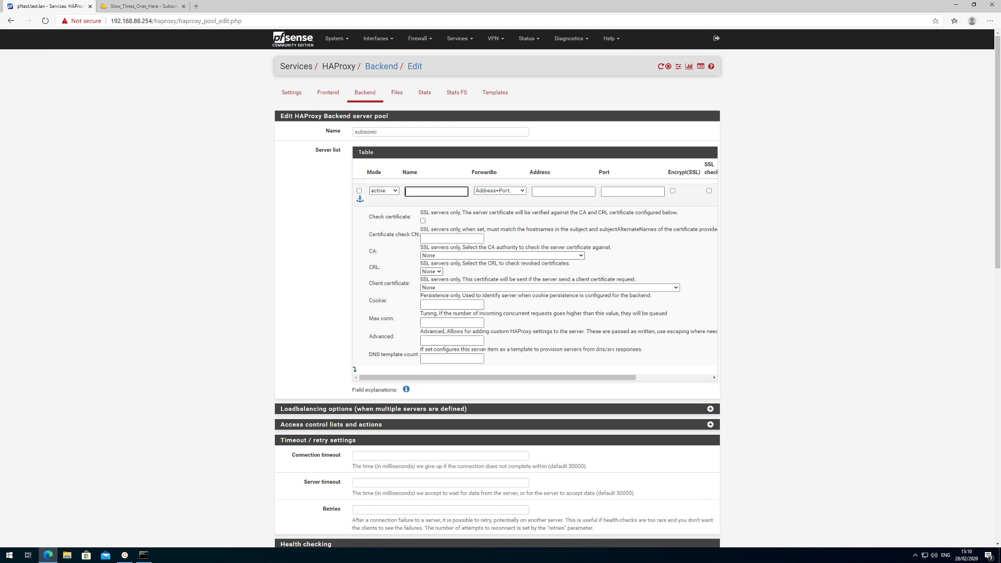
{"action": "key", "text": "Tab"}
{"action": "key", "text": "Tab"}
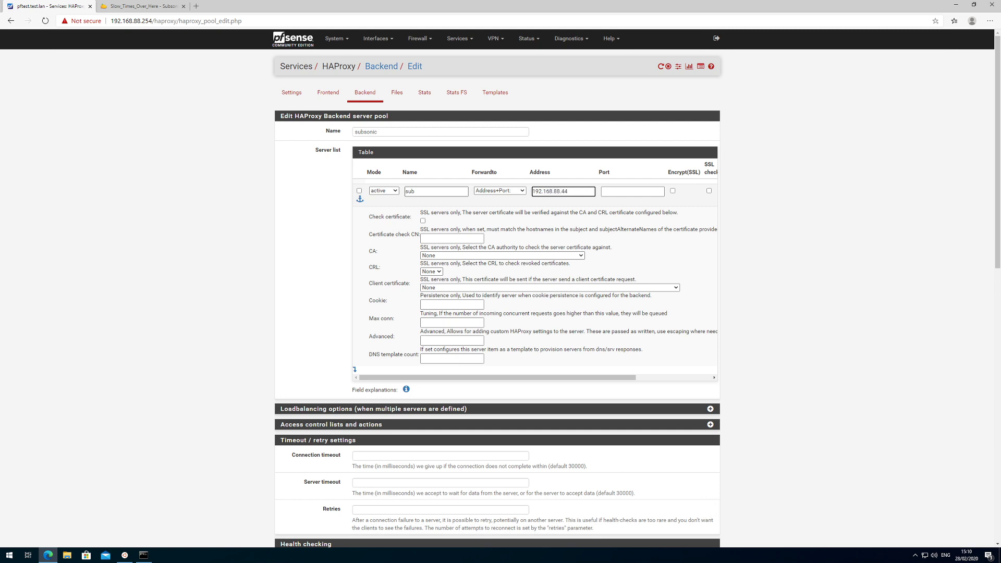
{"action": "left_click", "coordinate": [136, 6]}
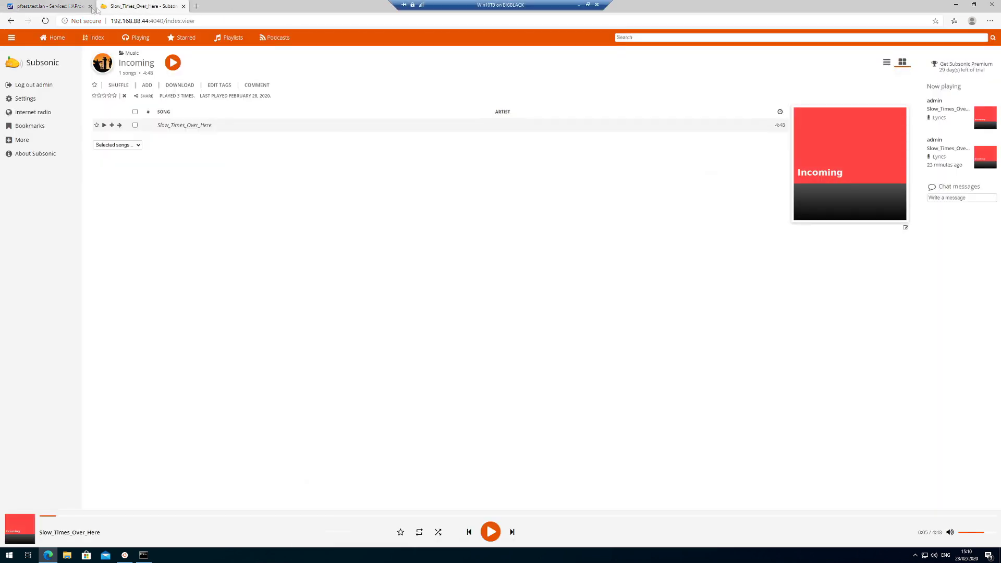
{"action": "left_click", "coordinate": [66, 8]}
{"action": "key", "text": "Tab"}
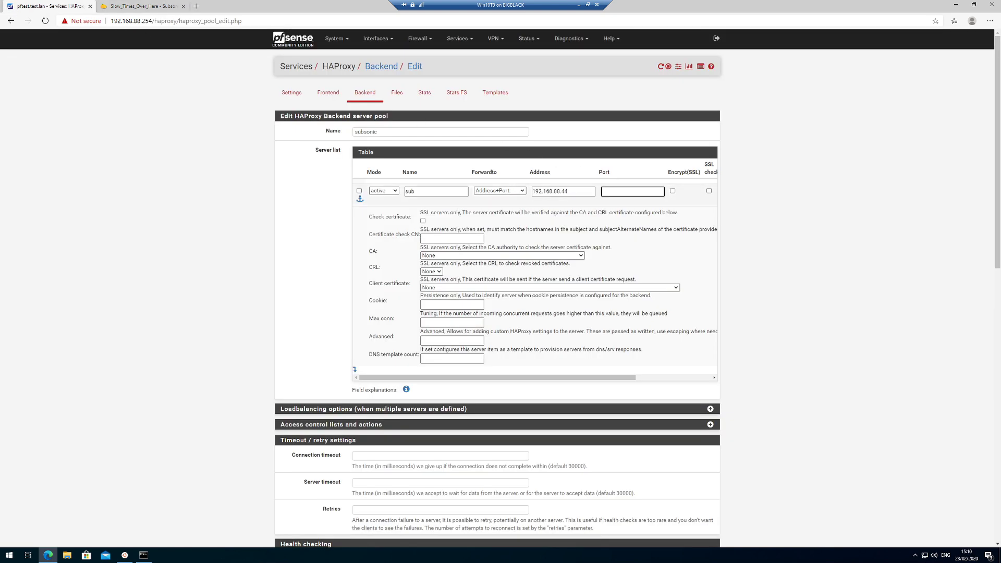
{"action": "type", "text": "4040"}
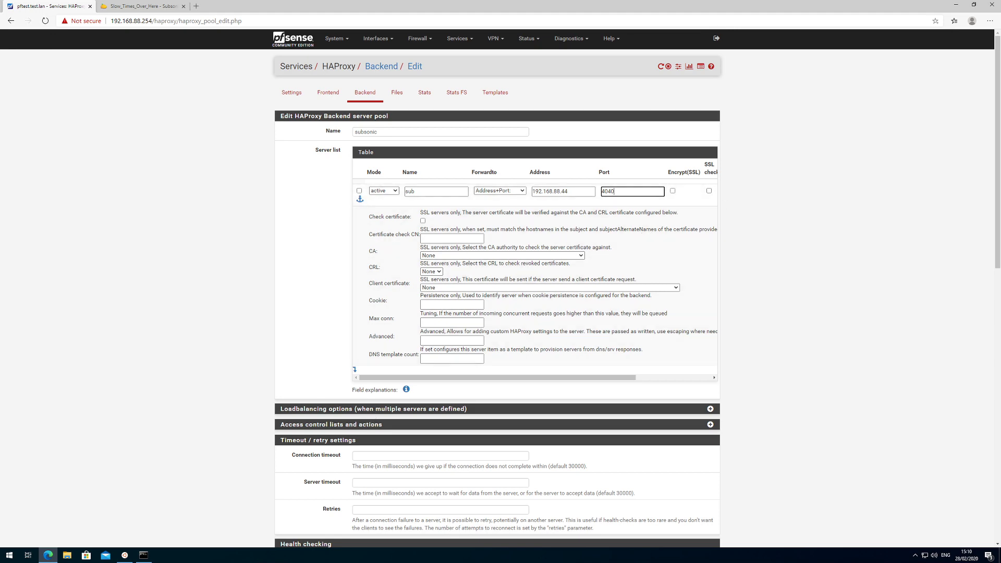
{"action": "scroll", "coordinate": [315, 399], "scroll_direction": "down", "scroll_amount": 5}
{"action": "scroll", "coordinate": [315, 399], "scroll_direction": "down", "scroll_amount": 2}
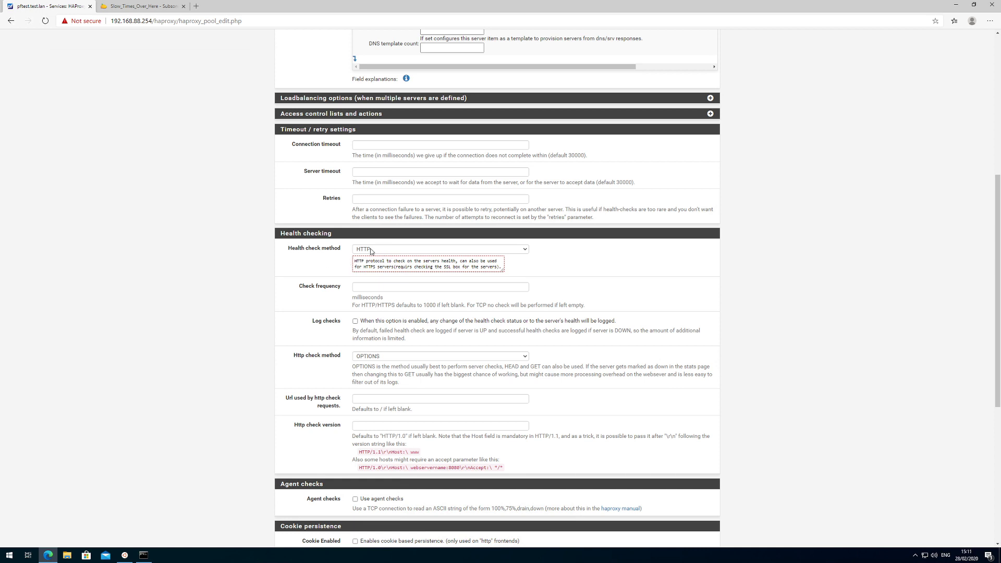
Keep HTTP health checking with OPTIONS as the check method and save the subsonic backend.
{"action": "left_click", "coordinate": [372, 251]}
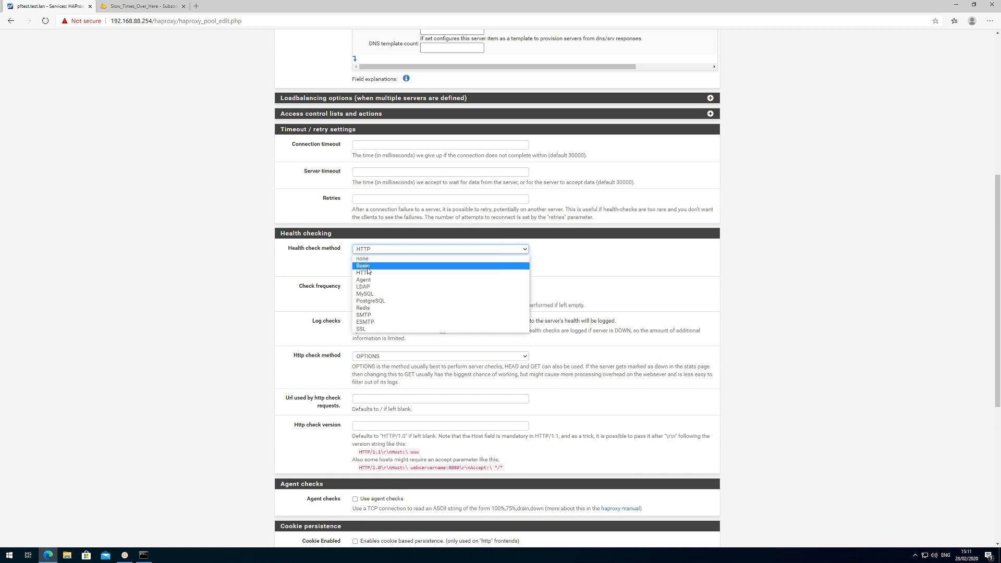
{"action": "left_click", "coordinate": [629, 267]}
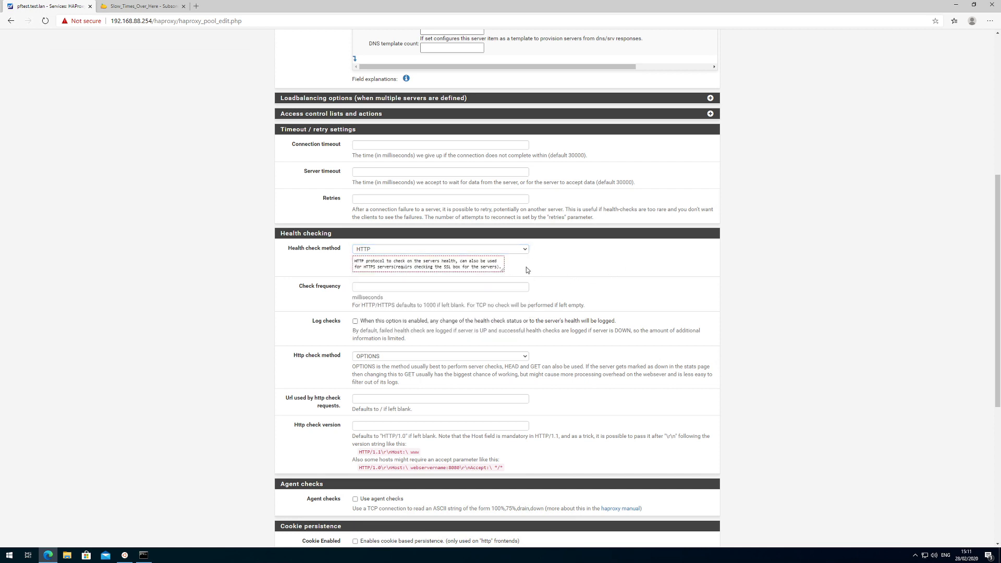
{"action": "left_click", "coordinate": [518, 250]}
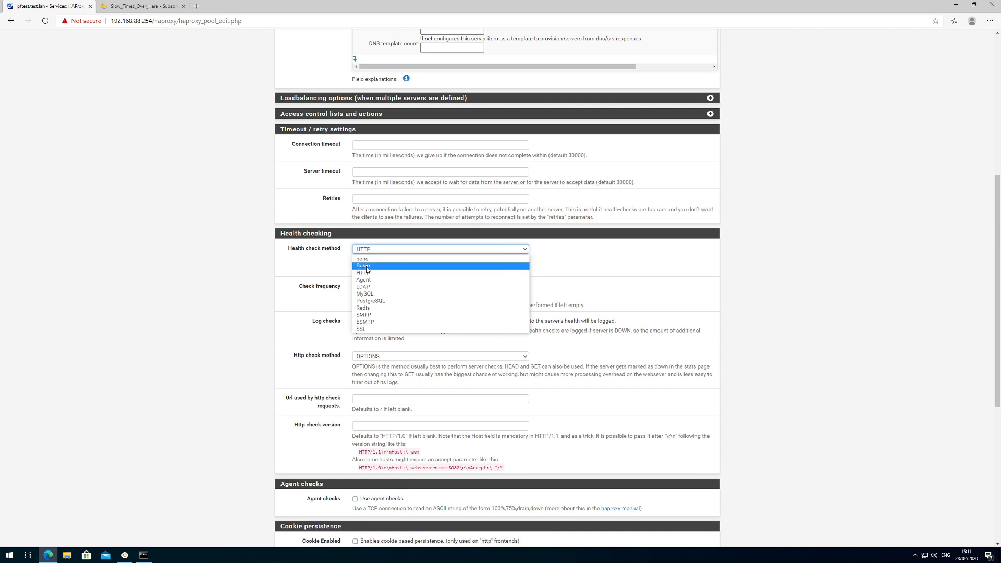
{"action": "left_click", "coordinate": [599, 248]}
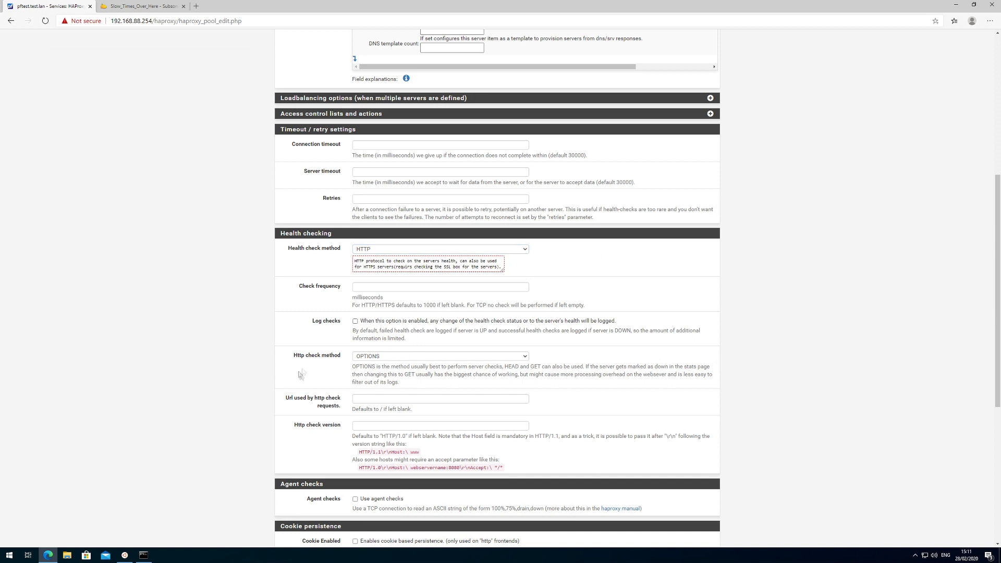
{"action": "left_click", "coordinate": [423, 359]}
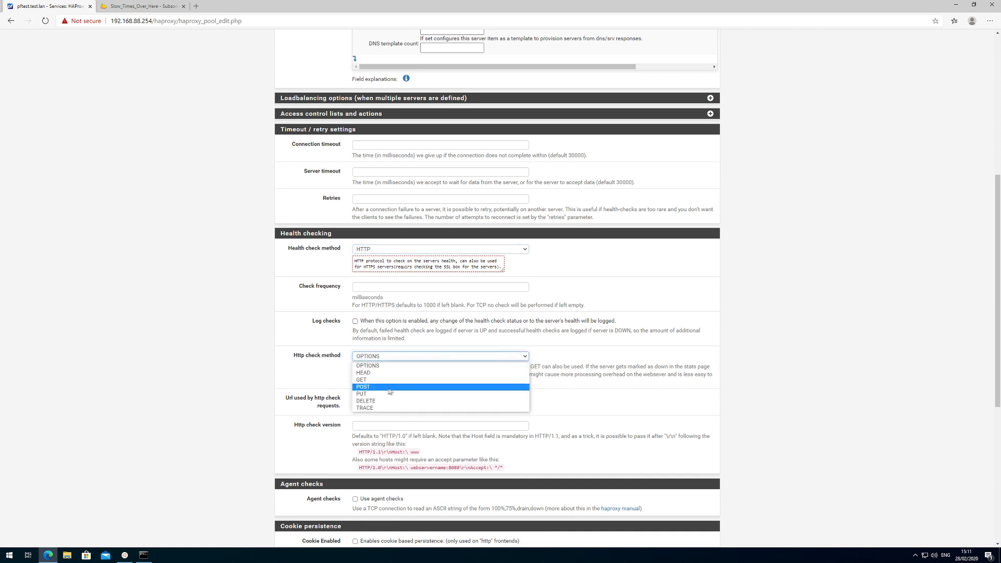
{"action": "left_click", "coordinate": [312, 372]}
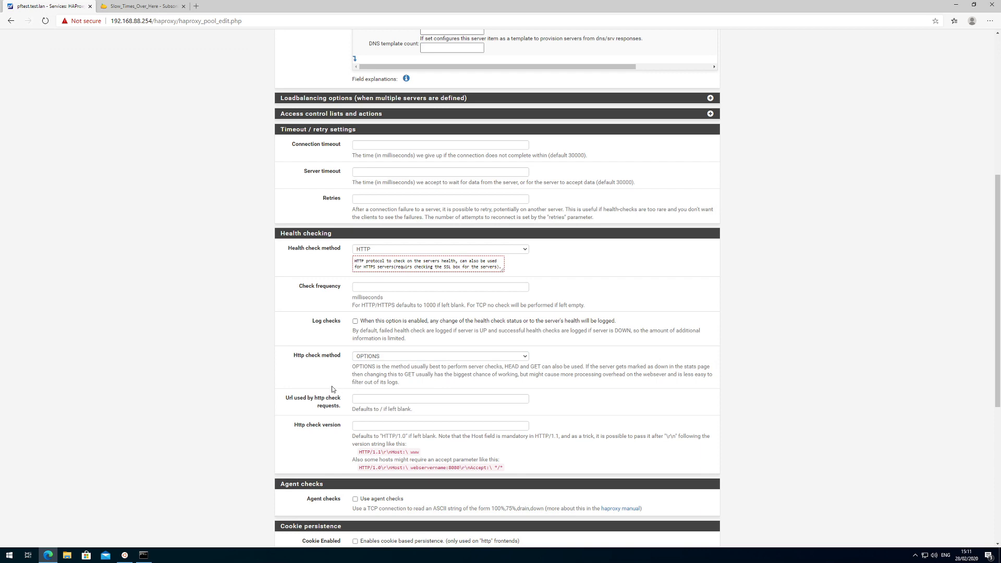
{"action": "scroll", "coordinate": [332, 389], "scroll_direction": "down", "scroll_amount": 3}
{"action": "scroll", "coordinate": [333, 389], "scroll_direction": "down", "scroll_amount": 3}
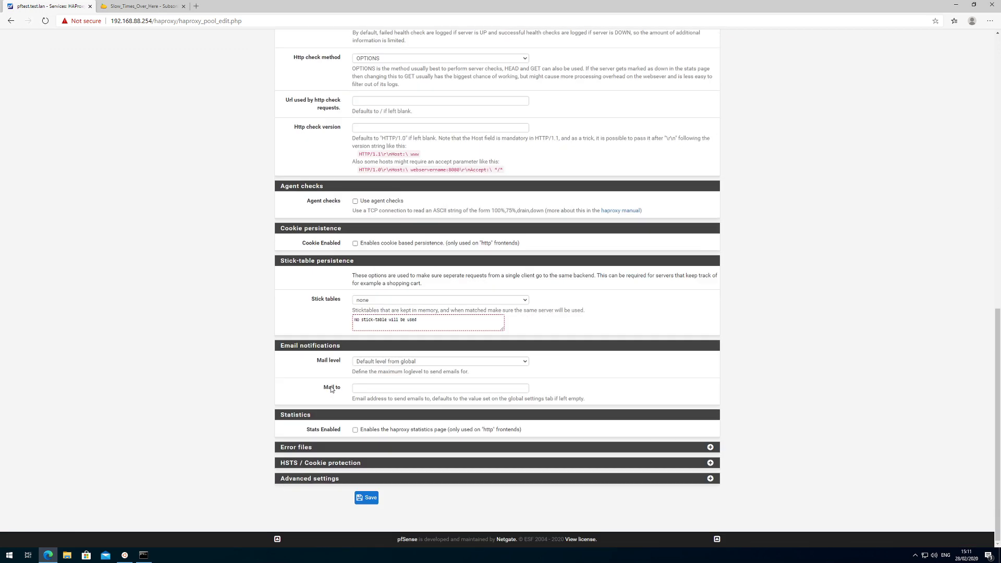
{"action": "left_click", "coordinate": [367, 498]}
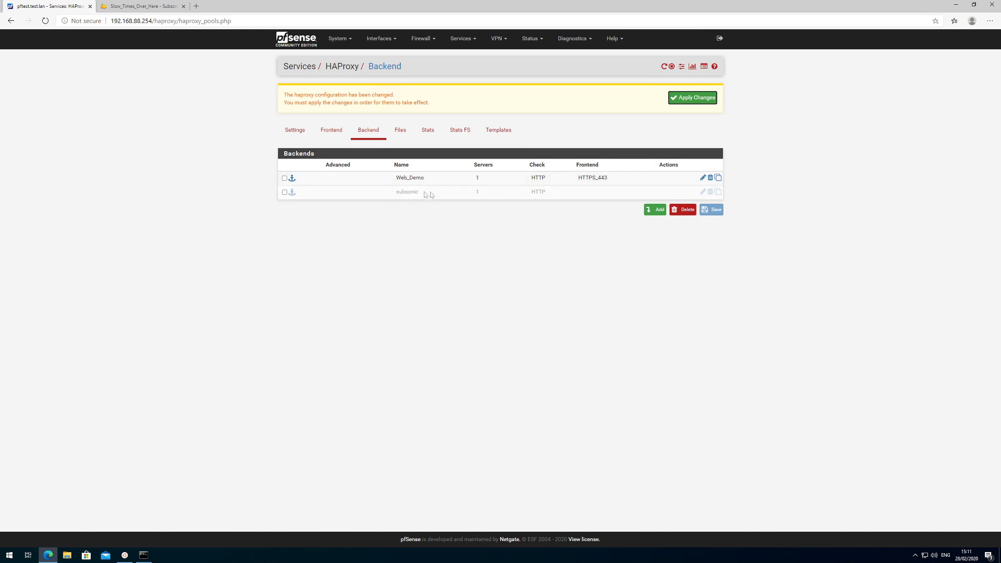
Reopen the subsonic backend, glance at the Subsonic tab, then go to the HAProxy frontends list.
{"action": "left_click", "coordinate": [703, 192]}
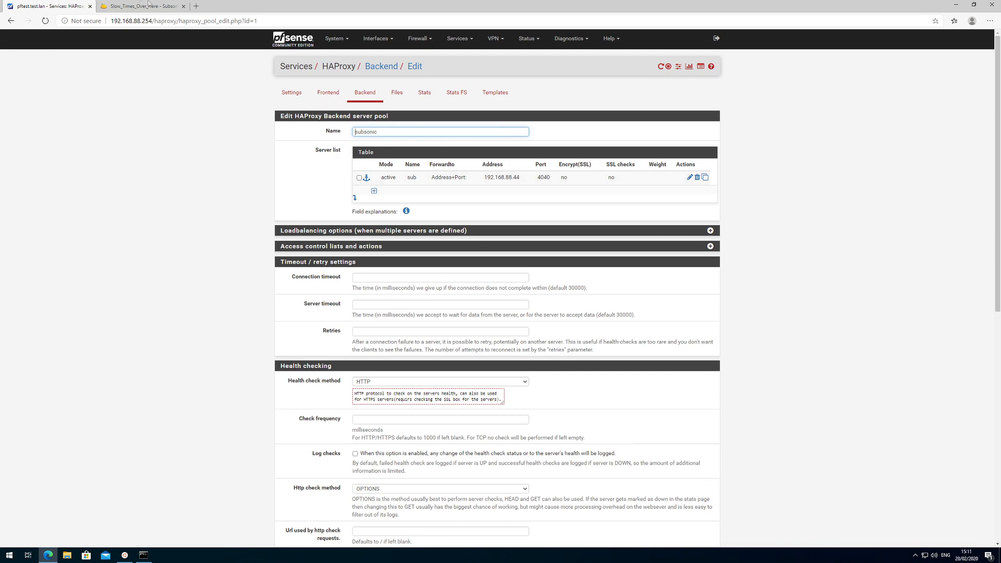
{"action": "left_click", "coordinate": [140, 5]}
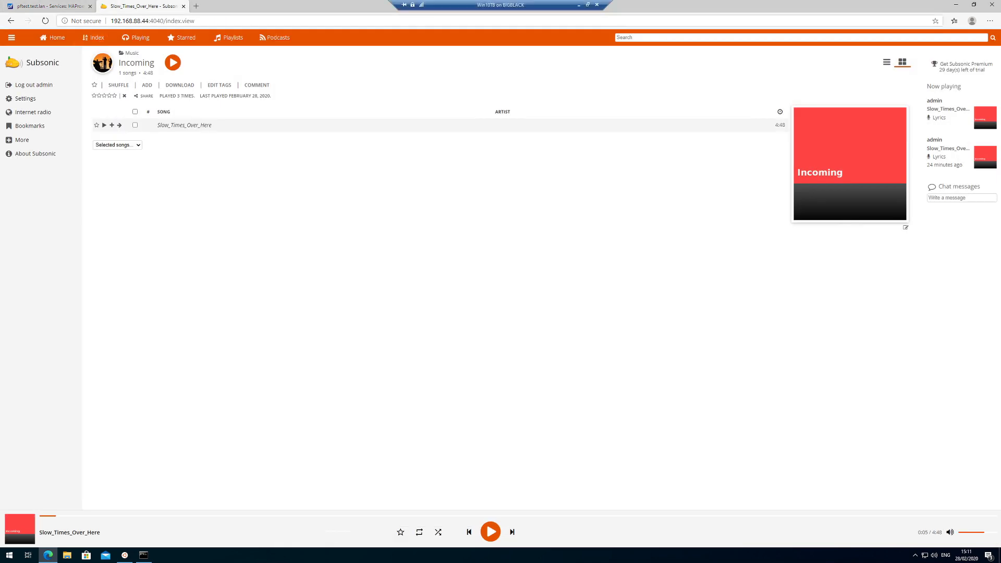
{"action": "left_click", "coordinate": [50, 6]}
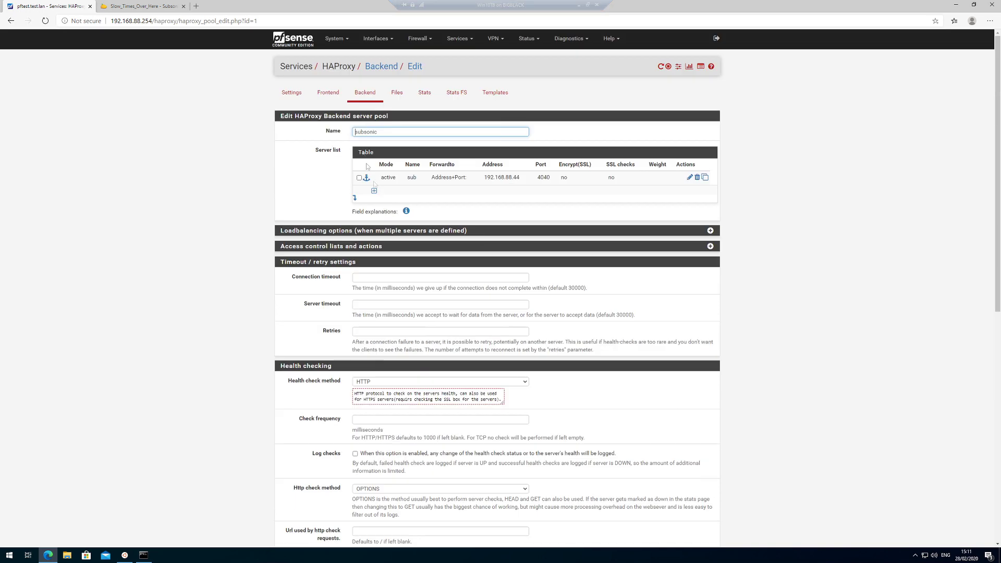
{"action": "left_click", "coordinate": [328, 93]}
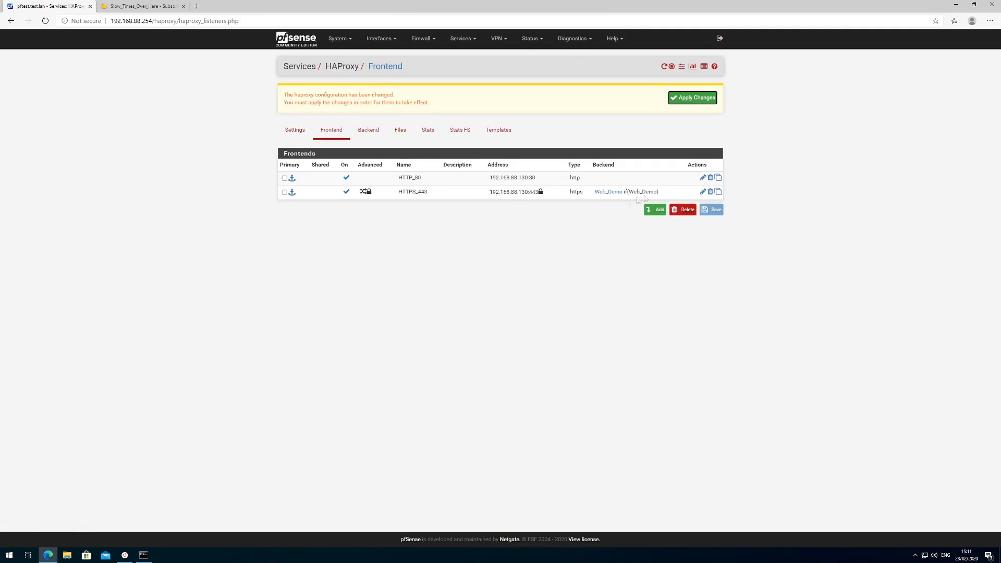
Apply the pending HAProxy changes and open the HTTPS_443 frontend (192.168.88.130:443) for editing.
{"action": "left_click", "coordinate": [702, 192]}
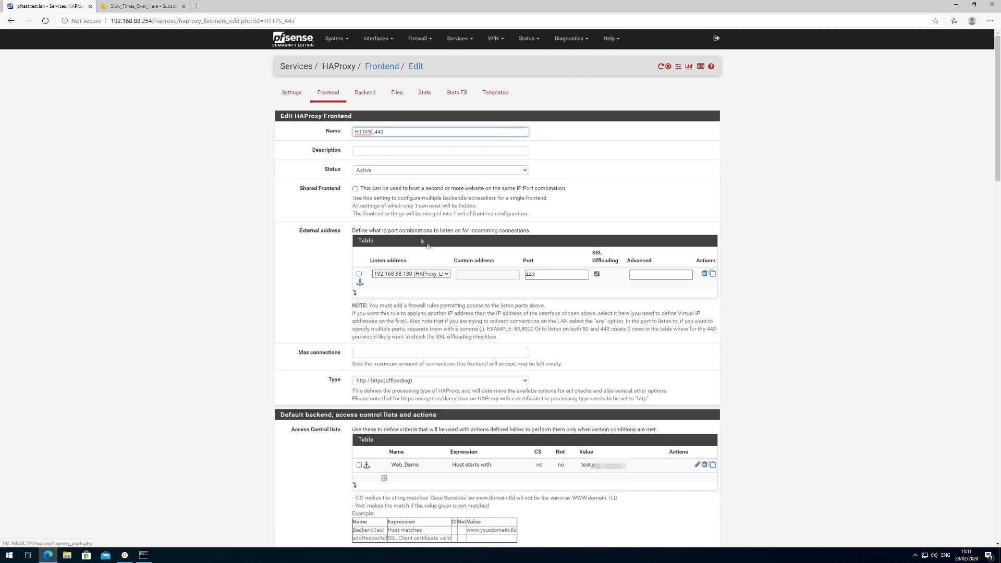
{"action": "left_click", "coordinate": [365, 93]}
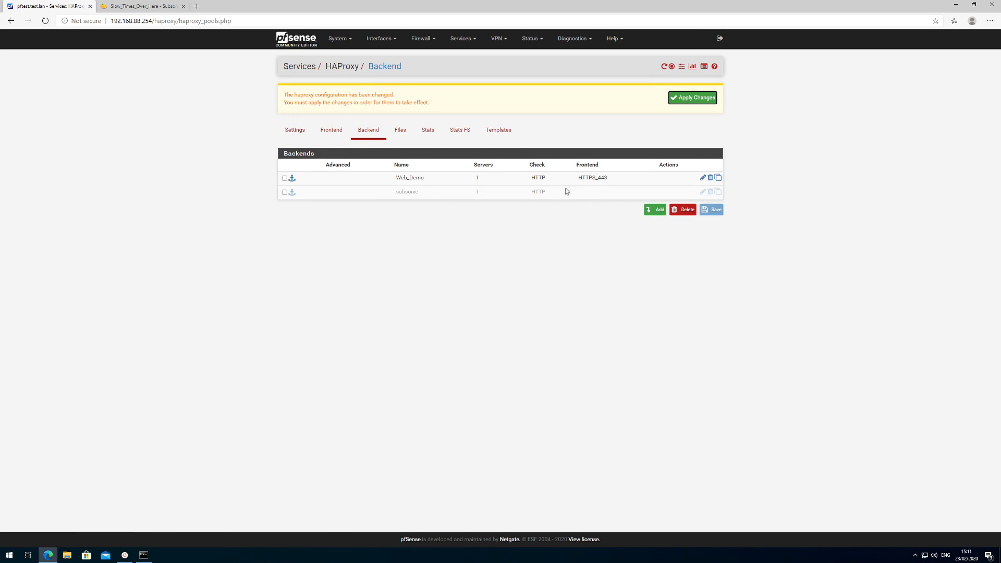
{"action": "left_click", "coordinate": [688, 101]}
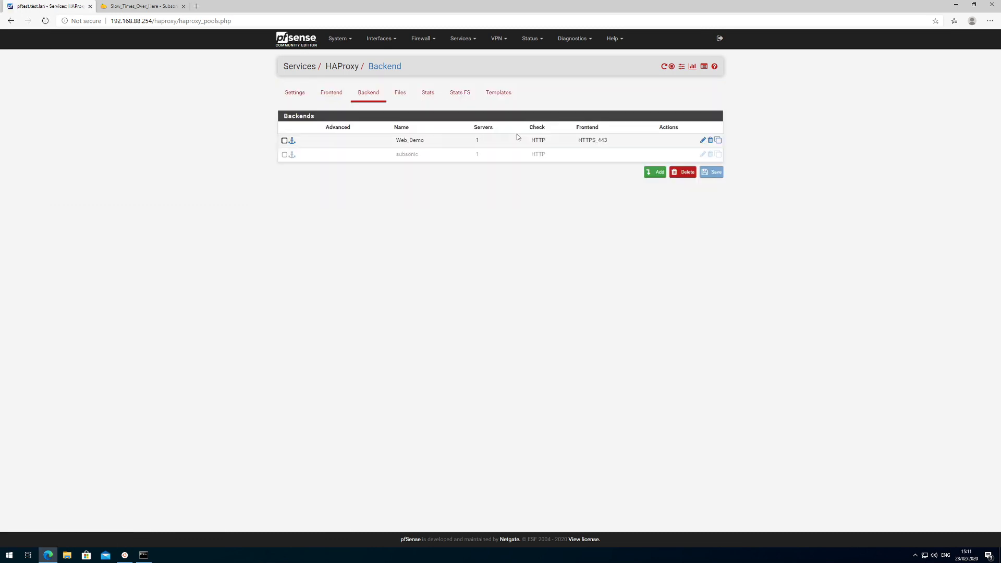
{"action": "left_click", "coordinate": [334, 93]}
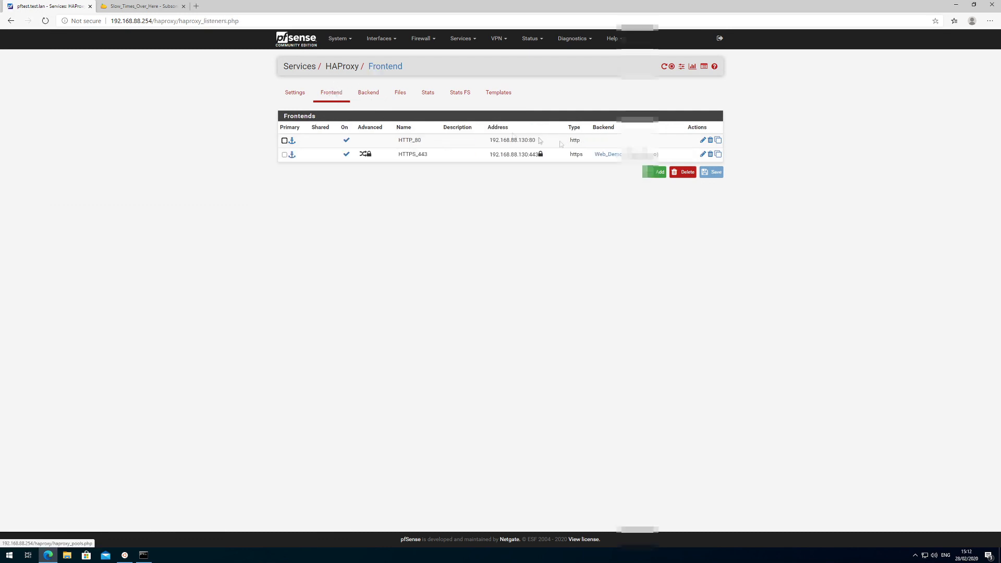
{"action": "left_click", "coordinate": [703, 155]}
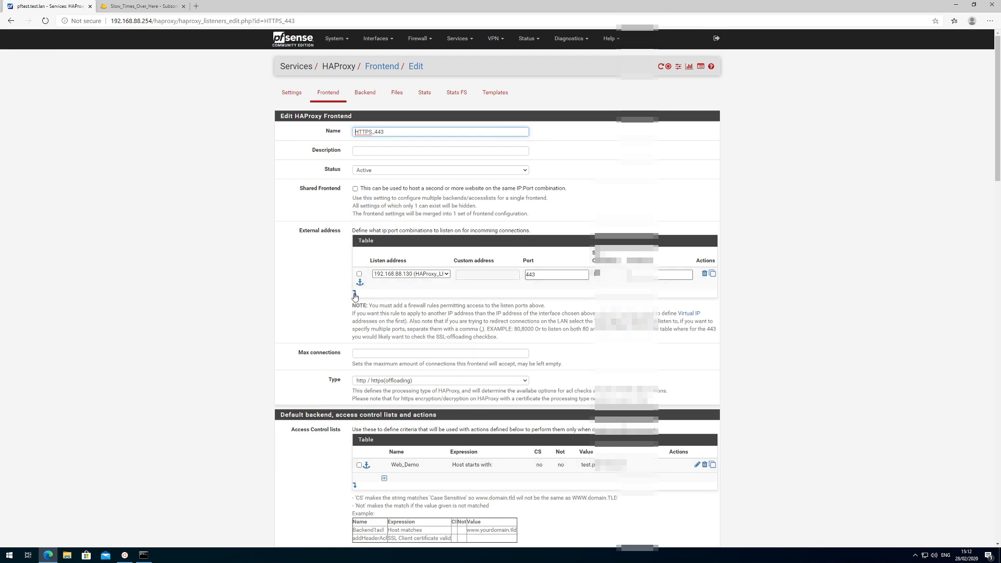
Add an ACL named subsonic matching hosts that start with sub.
{"action": "scroll", "coordinate": [332, 345], "scroll_direction": "down", "scroll_amount": 1}
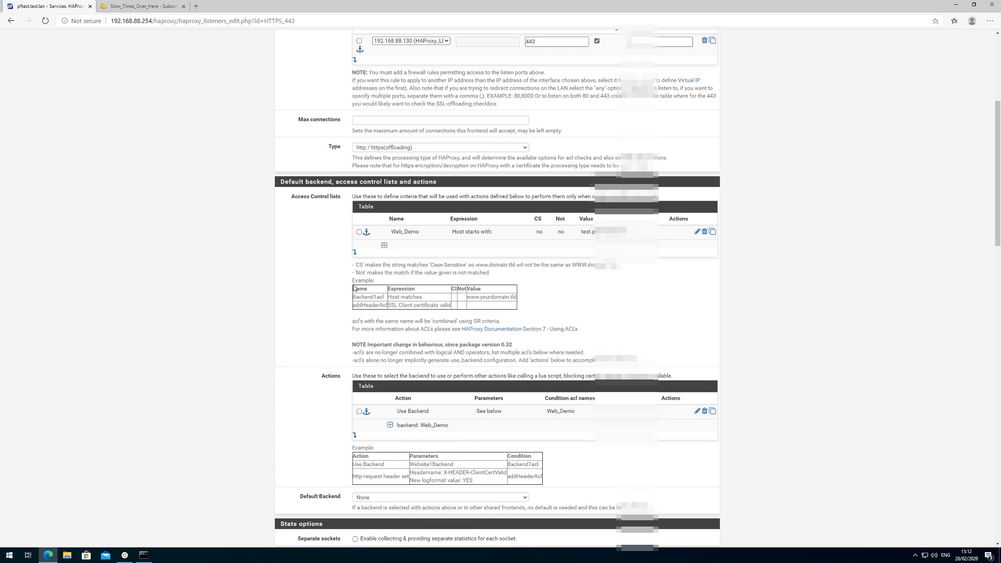
{"action": "left_click", "coordinate": [355, 254]}
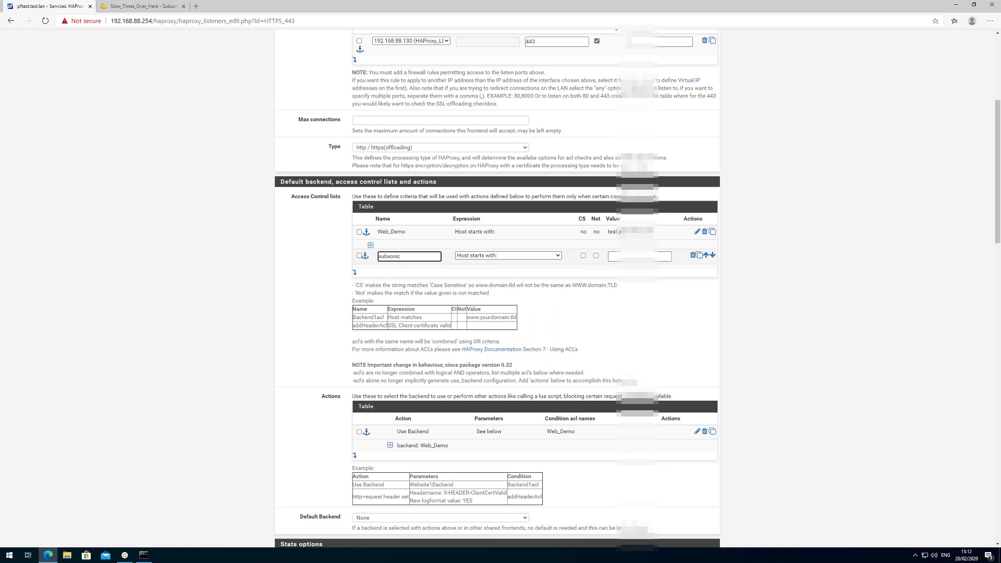
{"action": "key", "text": "ctrl+a"}
{"action": "key", "text": "Tab"}
{"action": "key", "text": "Tab"}
{"action": "key", "text": "Tab"}
{"action": "key", "text": "Tab"}
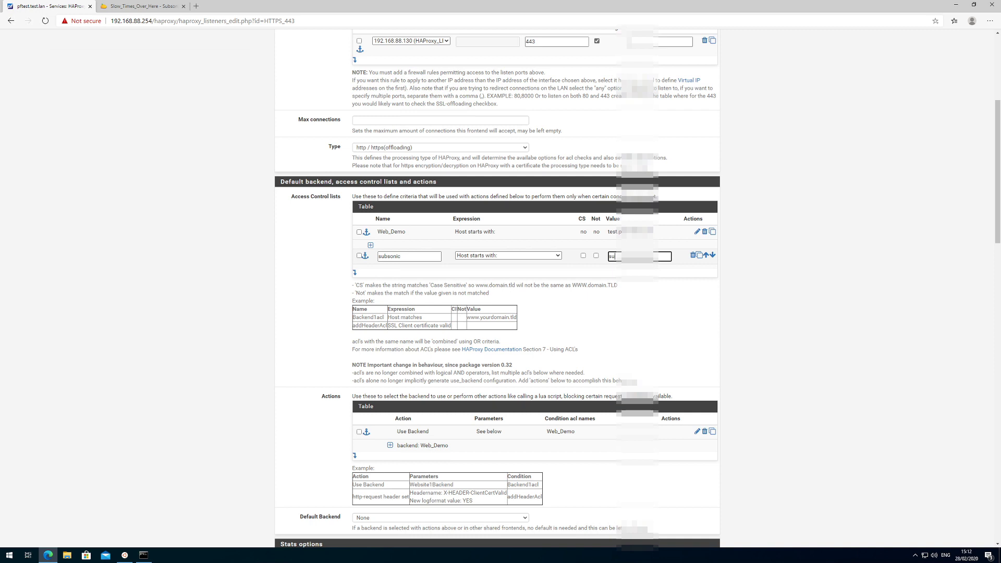
{"action": "type", "text": "sub.p"}
{"action": "left_click", "coordinate": [755, 307]}
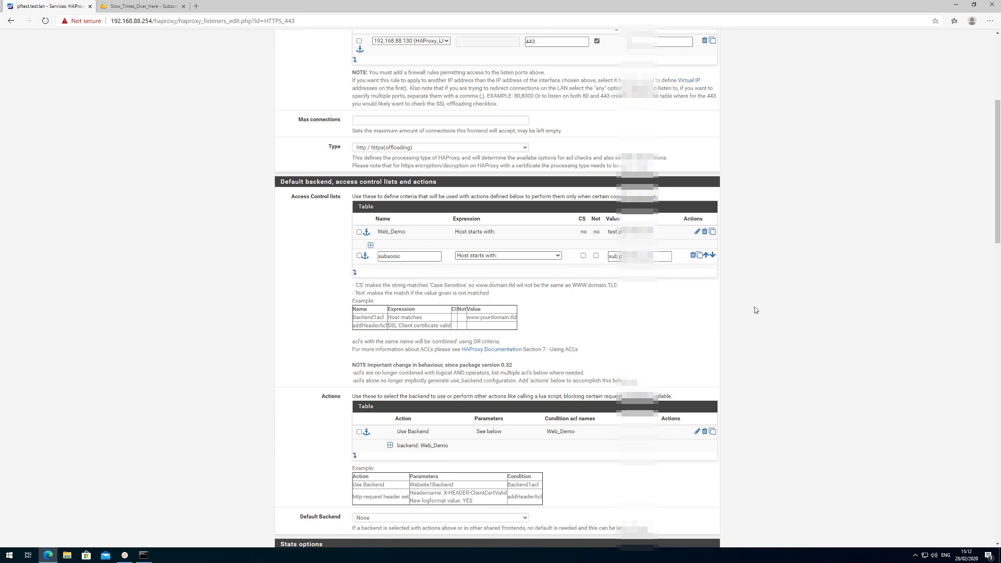
Add a Use Backend subsonic action conditioned on the subsonic ACL, save the frontend, and apply.
{"action": "scroll", "coordinate": [755, 307], "scroll_direction": "down", "scroll_amount": 3}
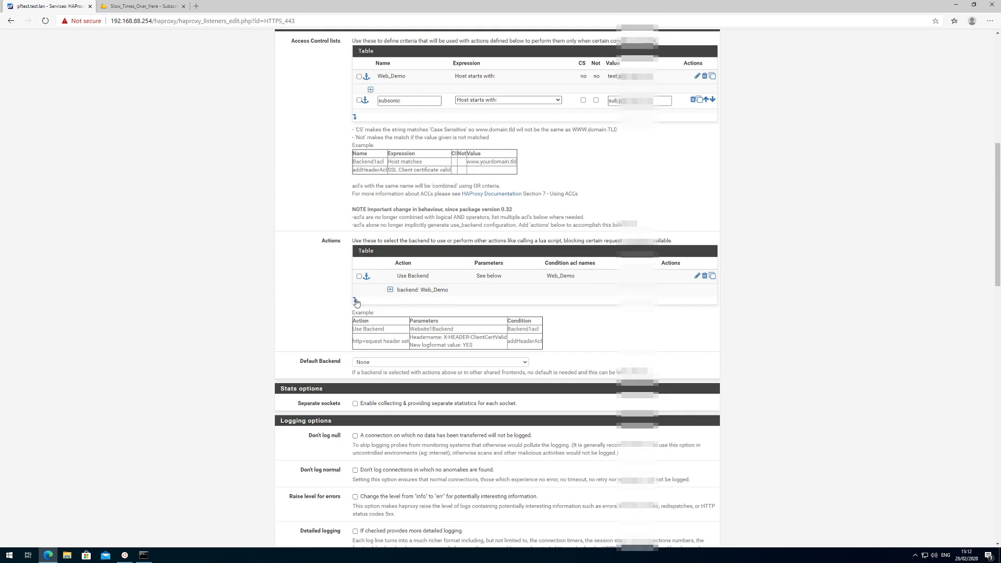
{"action": "left_click", "coordinate": [356, 302]}
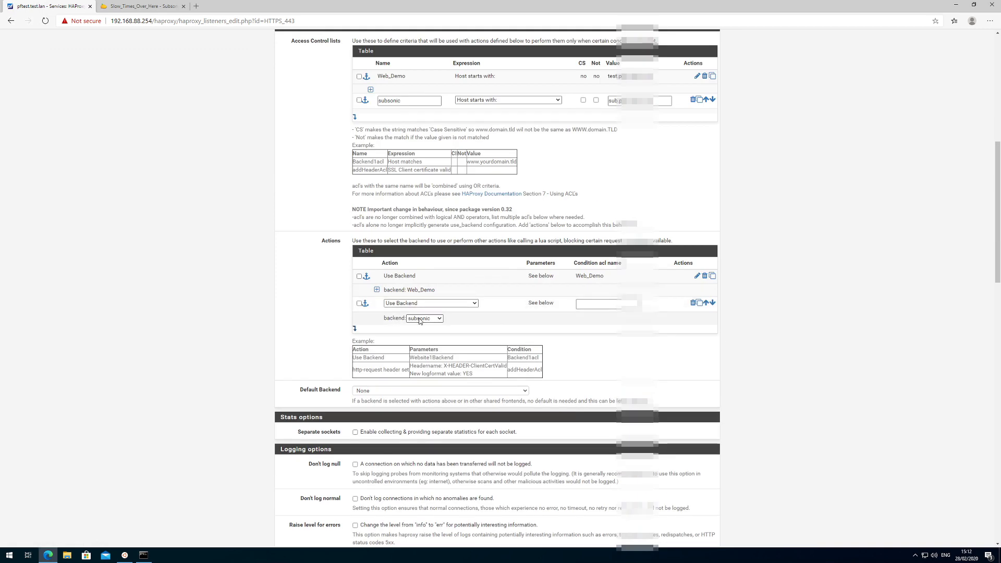
{"action": "left_click", "coordinate": [589, 304]}
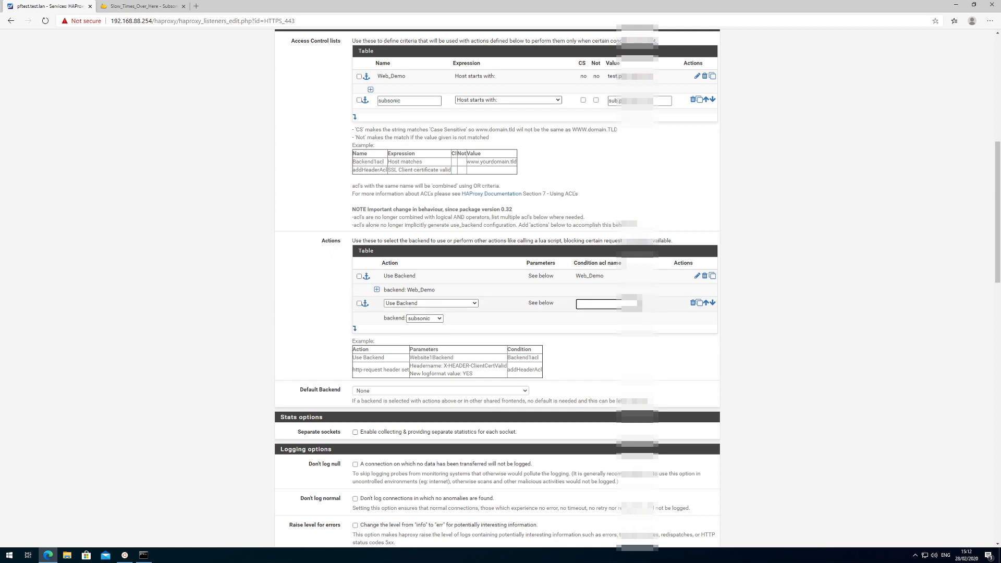
{"action": "type", "text": "subsonic"}
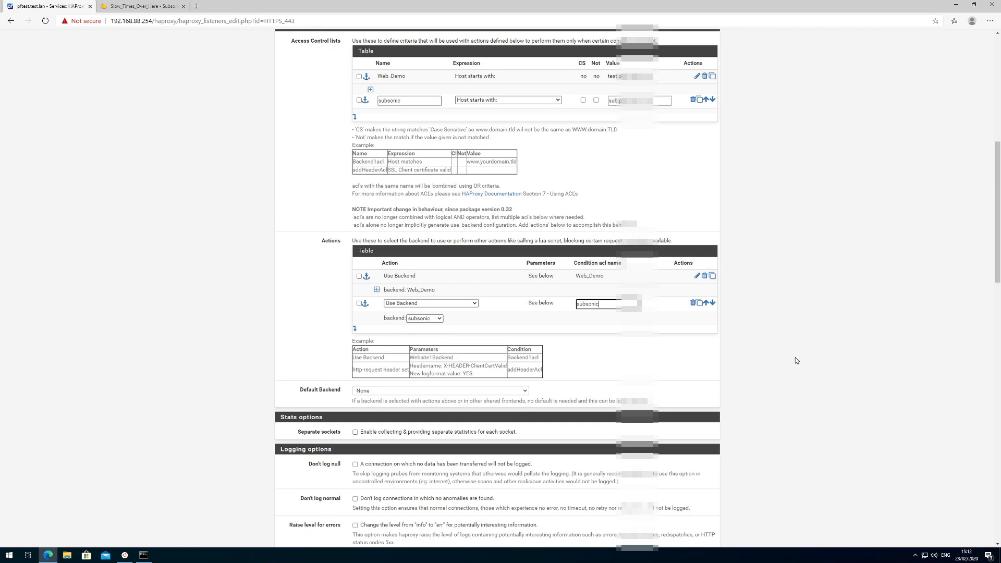
{"action": "scroll", "coordinate": [796, 358], "scroll_direction": "down", "scroll_amount": 10}
{"action": "scroll", "coordinate": [568, 389], "scroll_direction": "down", "scroll_amount": 8}
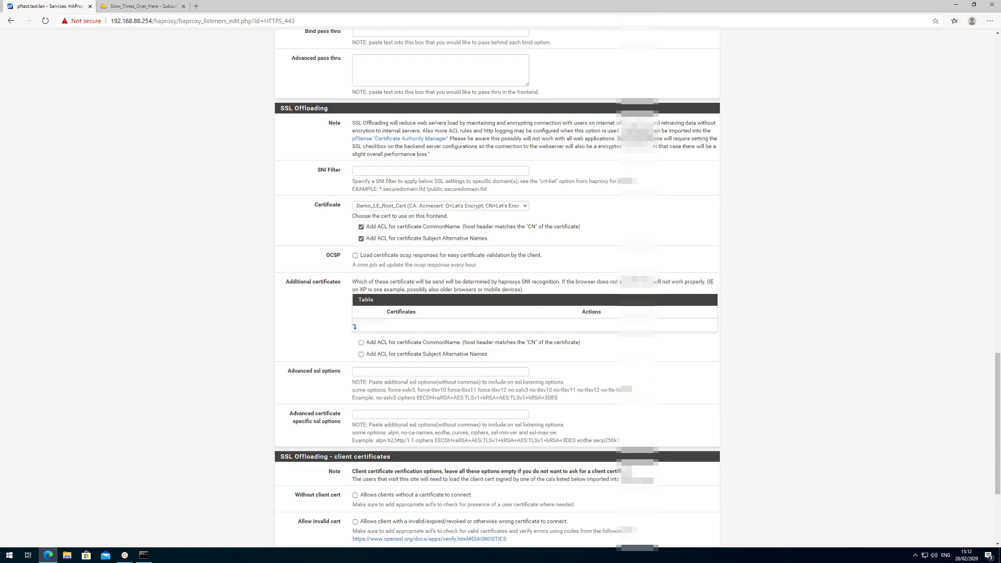
{"action": "left_click", "coordinate": [366, 506]}
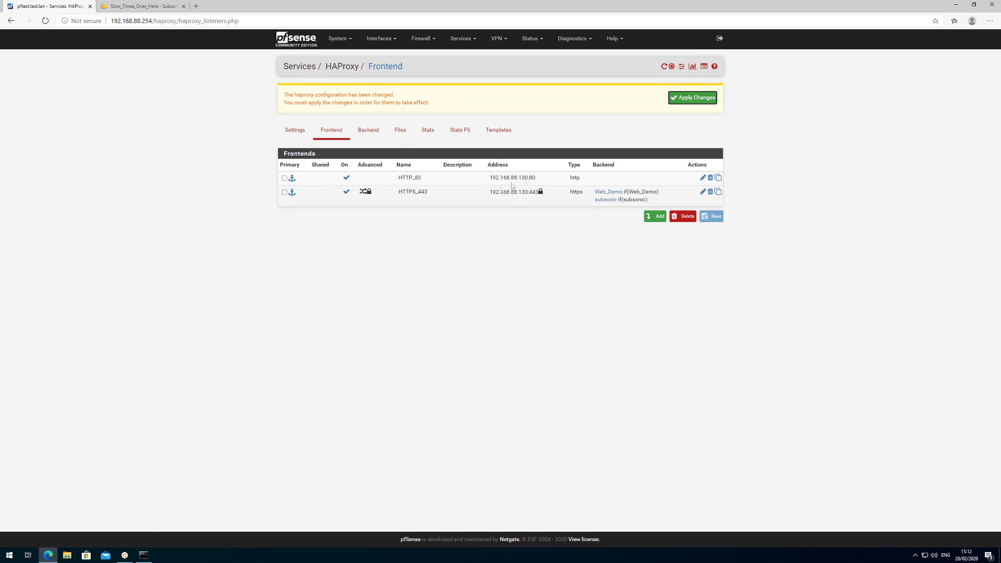
{"action": "left_click", "coordinate": [687, 99]}
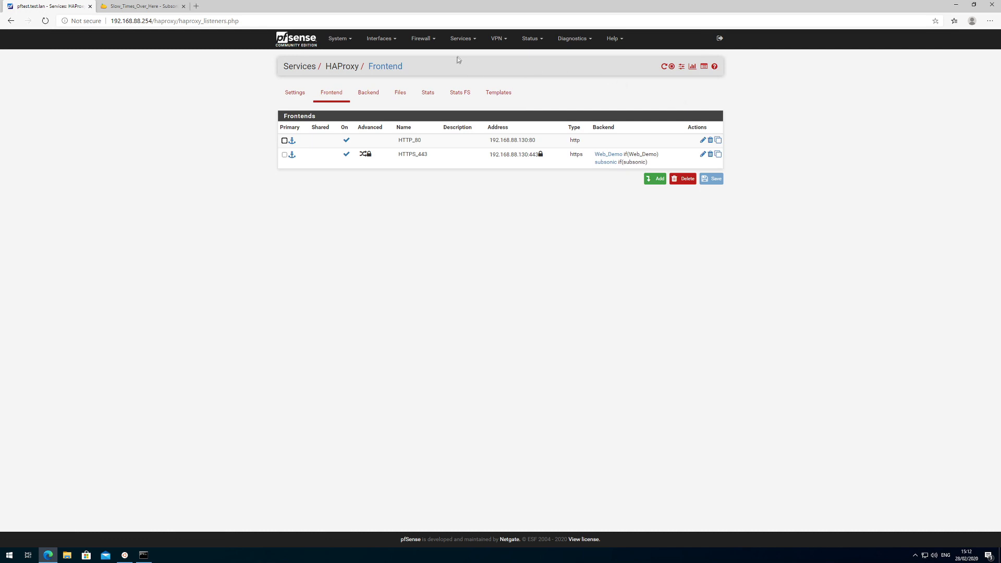
Add a DNS Resolver host override for sub.test.lan pointing to 192.168.88.130, save and apply.
{"action": "left_click", "coordinate": [465, 40]}
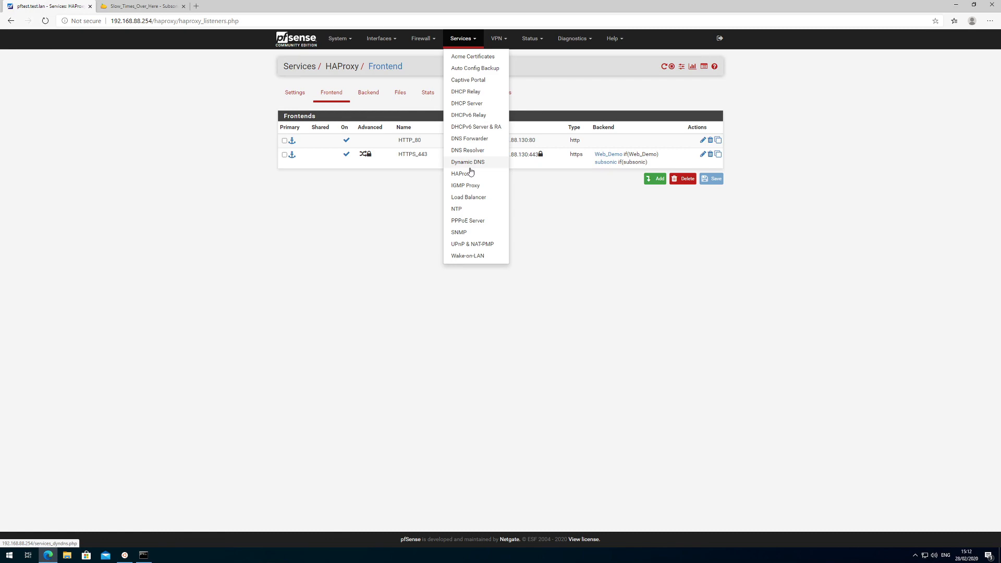
{"action": "left_click", "coordinate": [466, 152]}
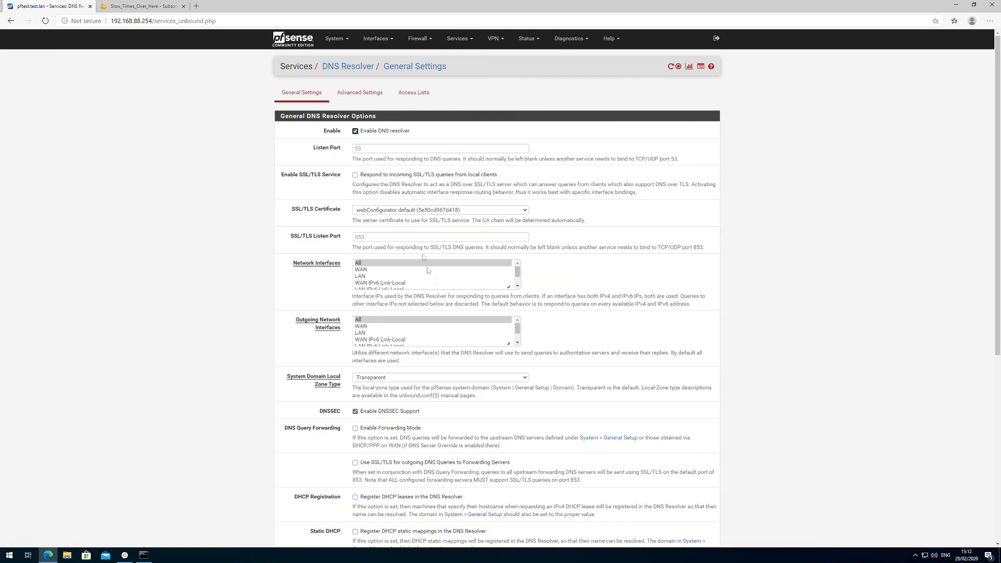
{"action": "scroll", "coordinate": [575, 305], "scroll_direction": "down", "scroll_amount": 10}
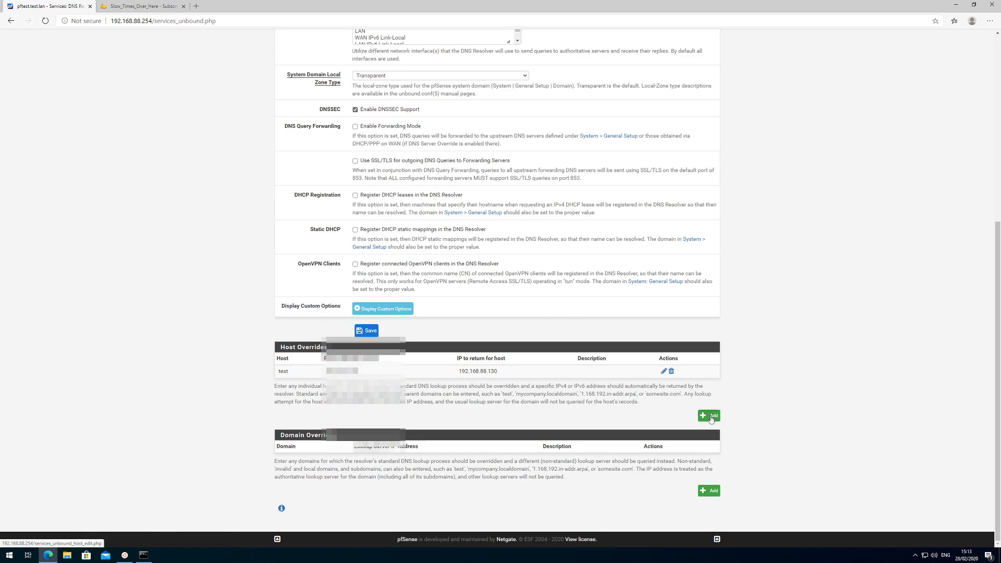
{"action": "left_click", "coordinate": [711, 417]}
{"action": "type", "text": "sub"}
{"action": "key", "text": "Tab"}
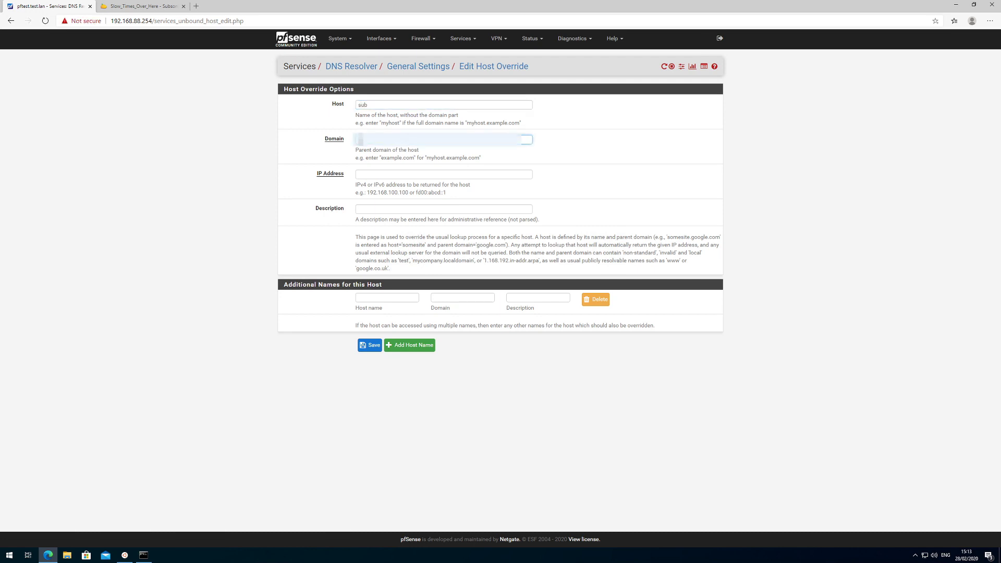
{"action": "type", "text": "test.lan"}
{"action": "key", "text": "Tab"}
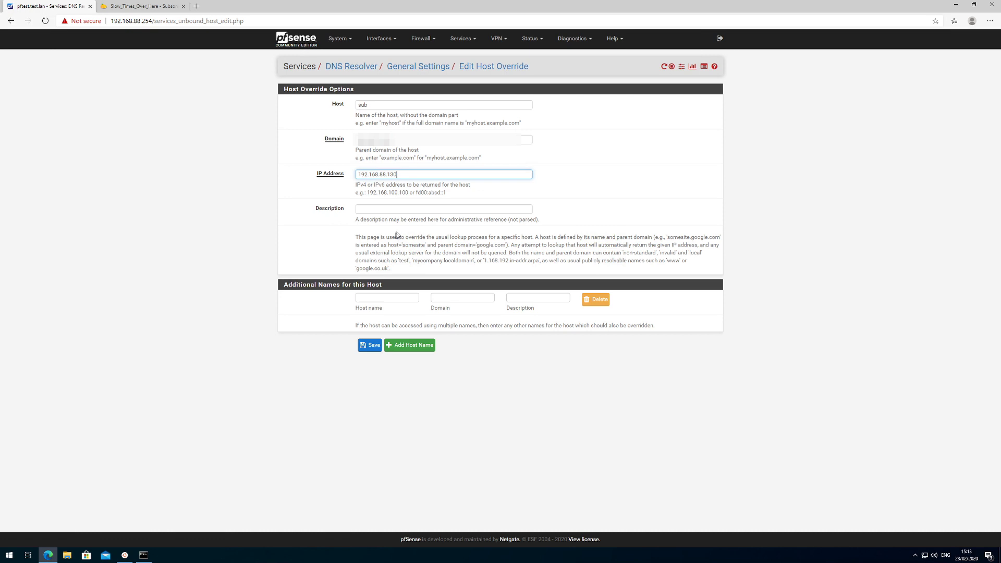
{"action": "left_click", "coordinate": [373, 345]}
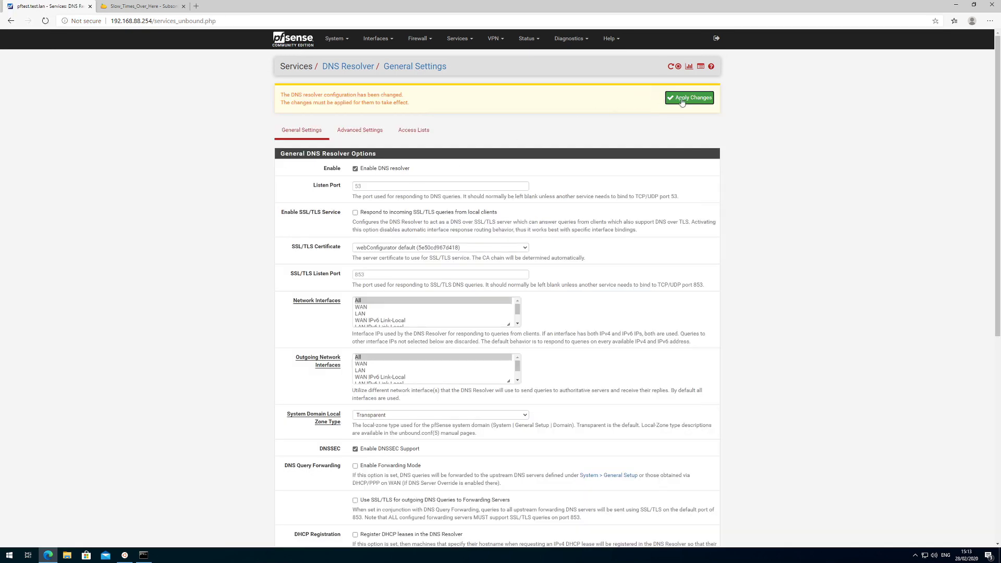
{"action": "left_click", "coordinate": [411, 134]}
{"action": "left_click", "coordinate": [196, 6]}
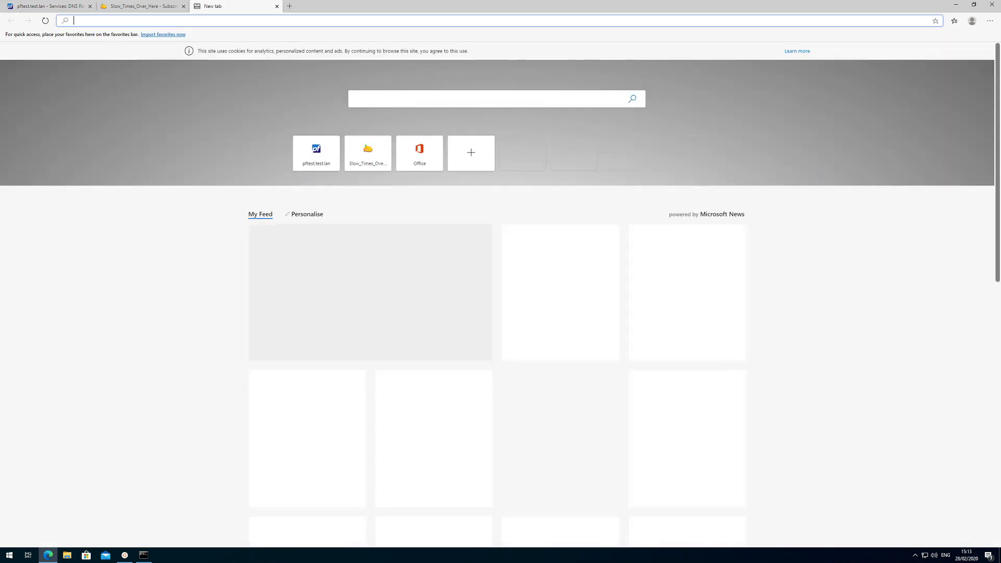
{"action": "type", "text": "http://"}
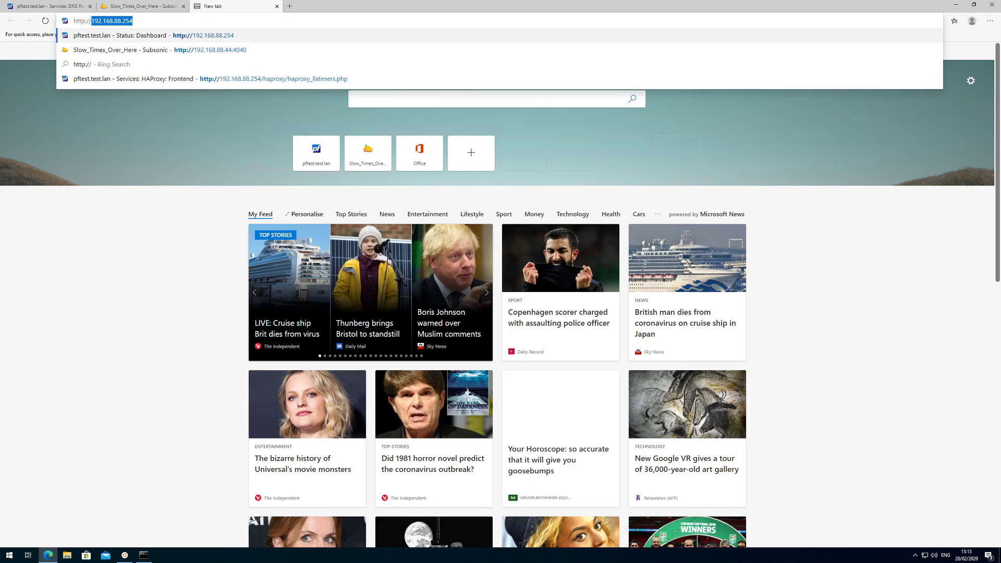
{"action": "type", "text": "sub"}
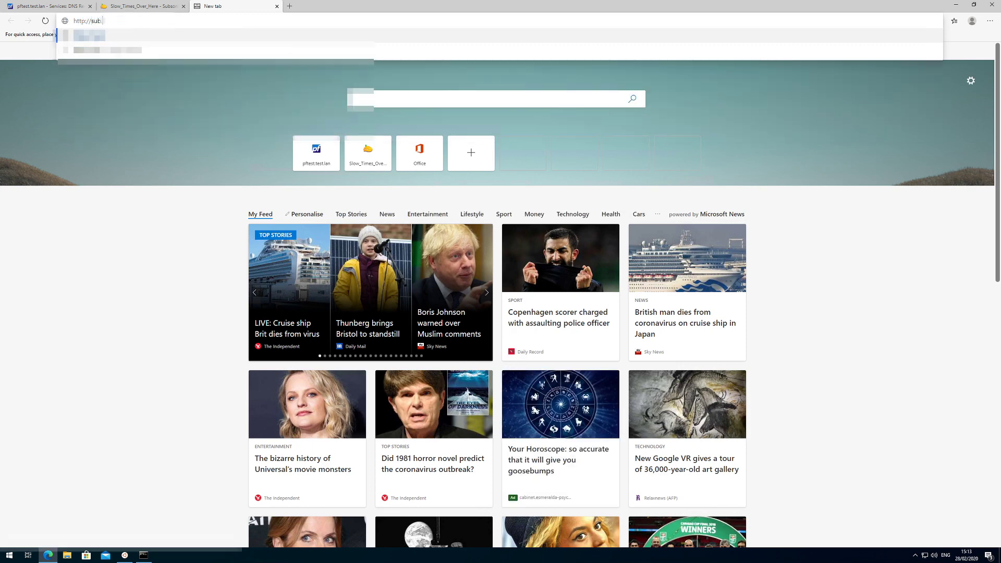
{"action": "type", "text": "sonic.test.lan"}
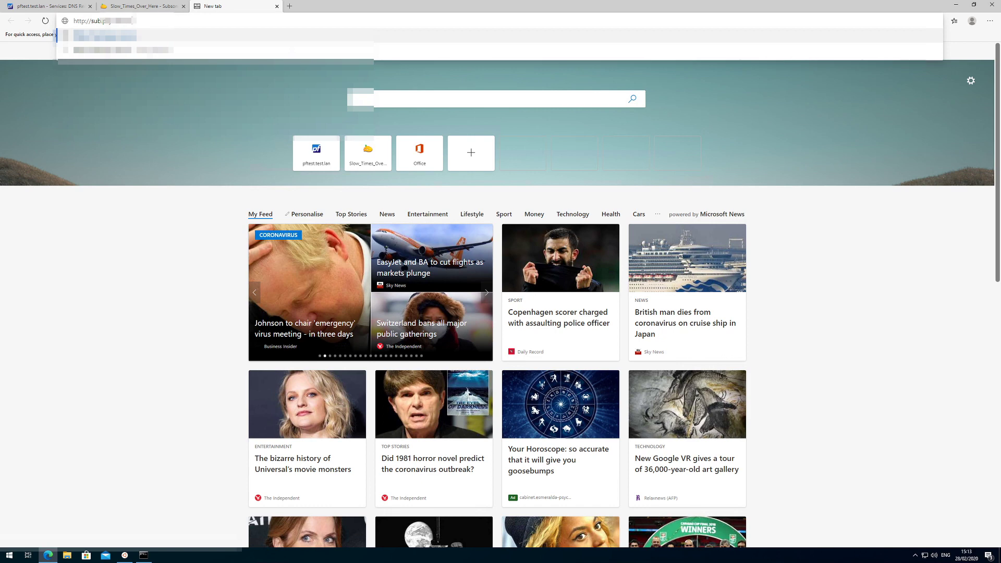
{"action": "key", "text": "Return"}
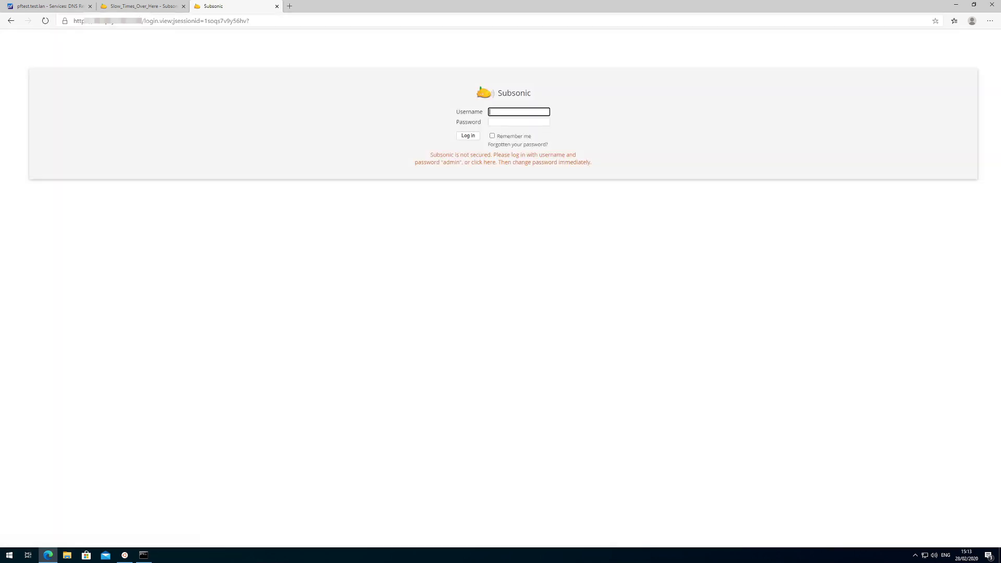
{"action": "left_click", "coordinate": [63, 22]}
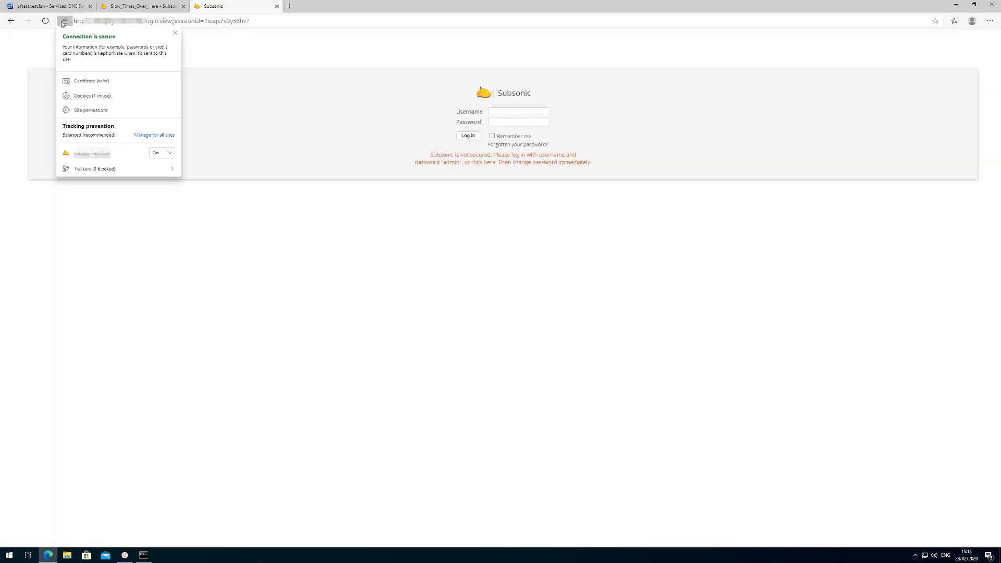
{"action": "left_click", "coordinate": [251, 99]}
{"action": "left_click", "coordinate": [516, 111]}
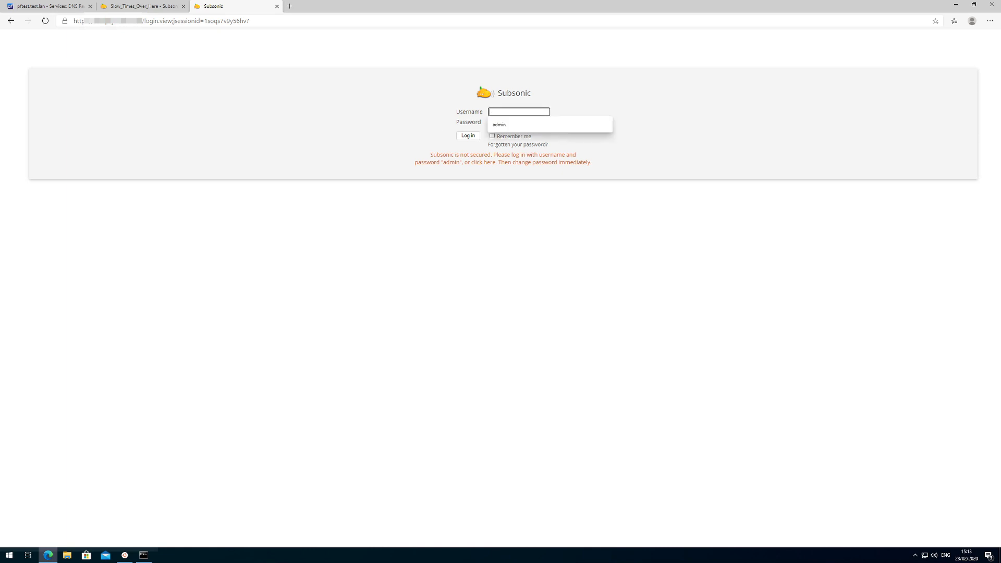
{"action": "type", "text": "admin"}
{"action": "key", "text": "Tab"}
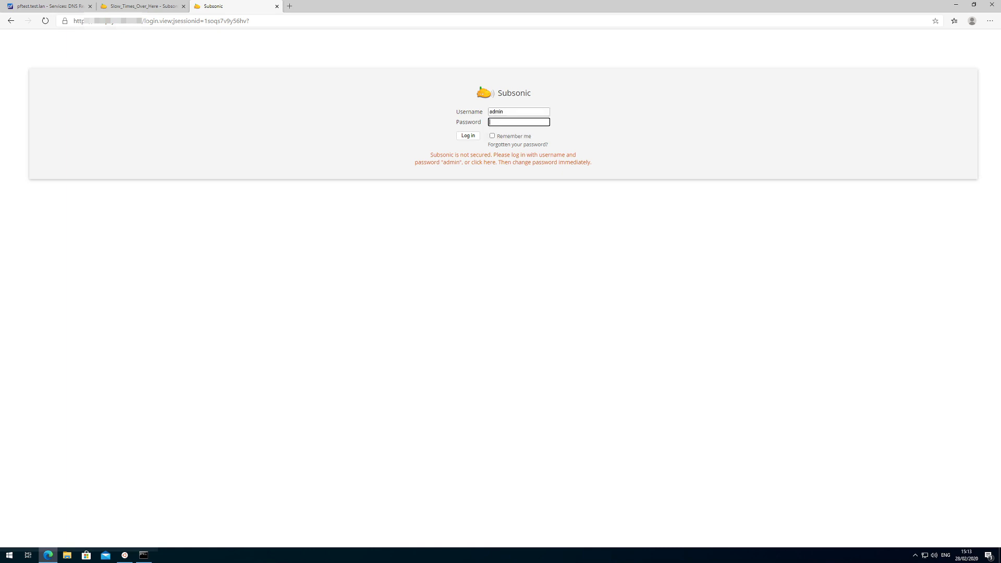
{"action": "key", "text": "Return"}
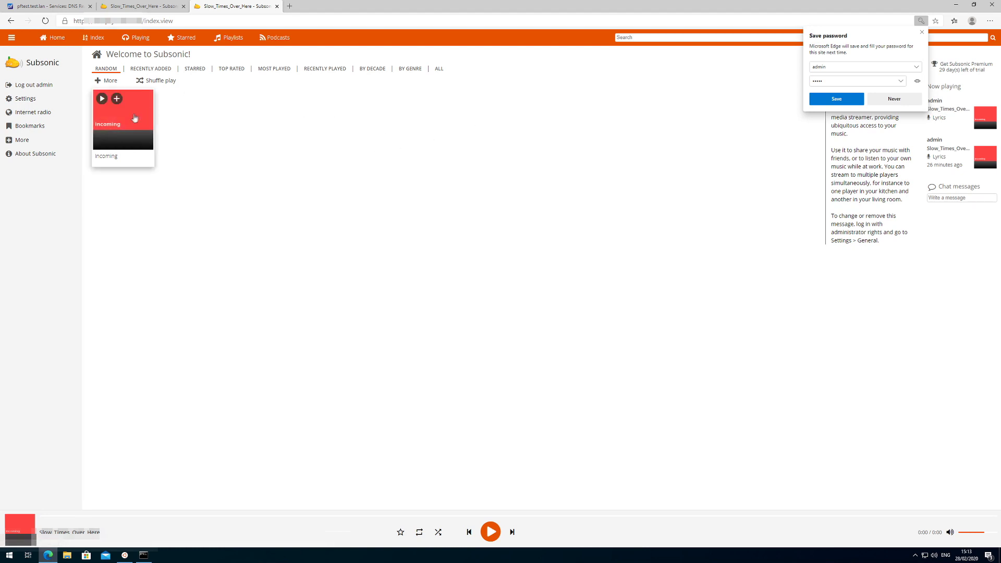
Play Slow_Times_Over_Here from the Incoming album, allow notifications, then pause it.
{"action": "left_click", "coordinate": [133, 113]}
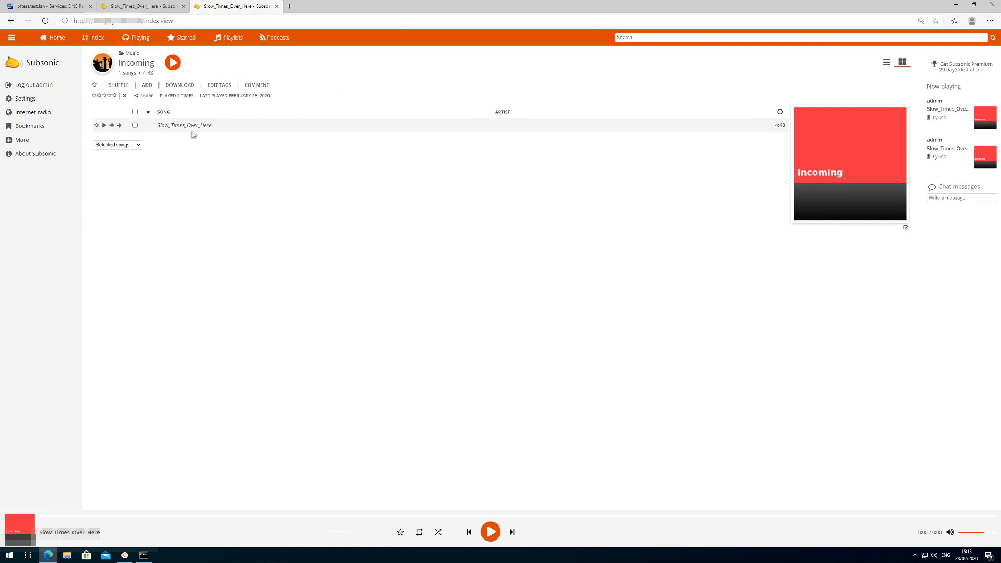
{"action": "left_click", "coordinate": [103, 125]}
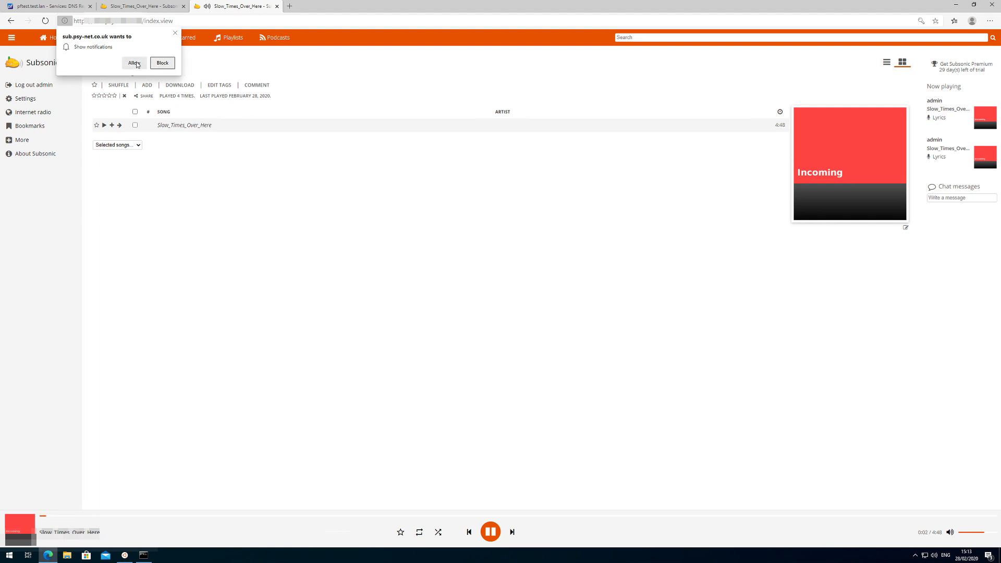
{"action": "left_click", "coordinate": [134, 63]}
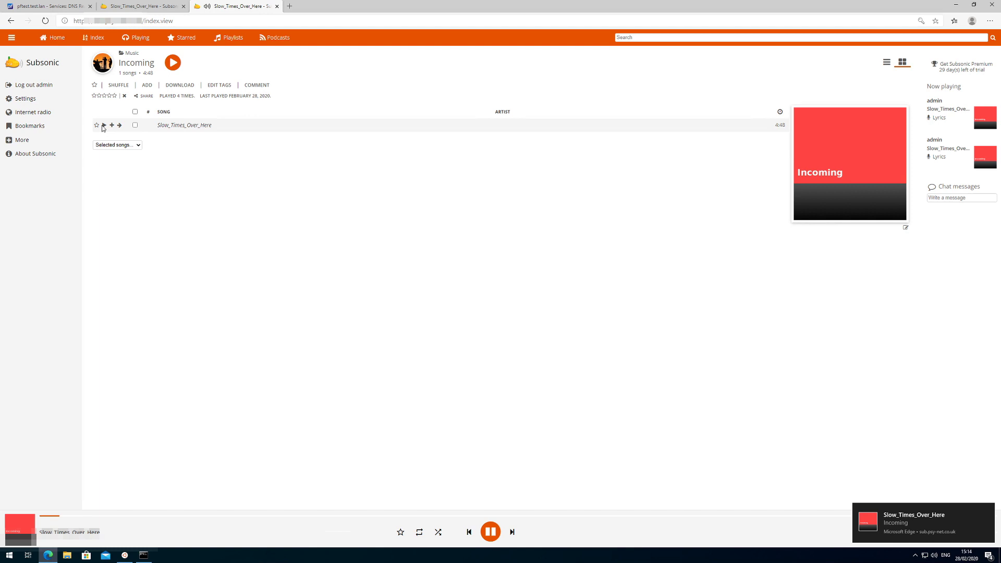
{"action": "left_click", "coordinate": [490, 532]}
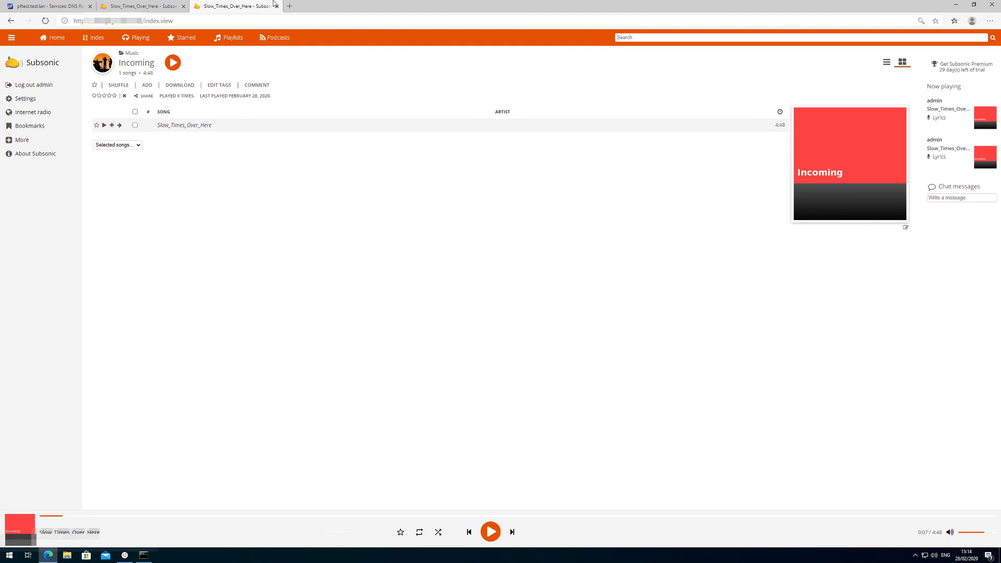
Back in pfSense, review the HAProxy backends, then edit the HTTPS_443 frontend.
{"action": "left_click", "coordinate": [56, 10]}
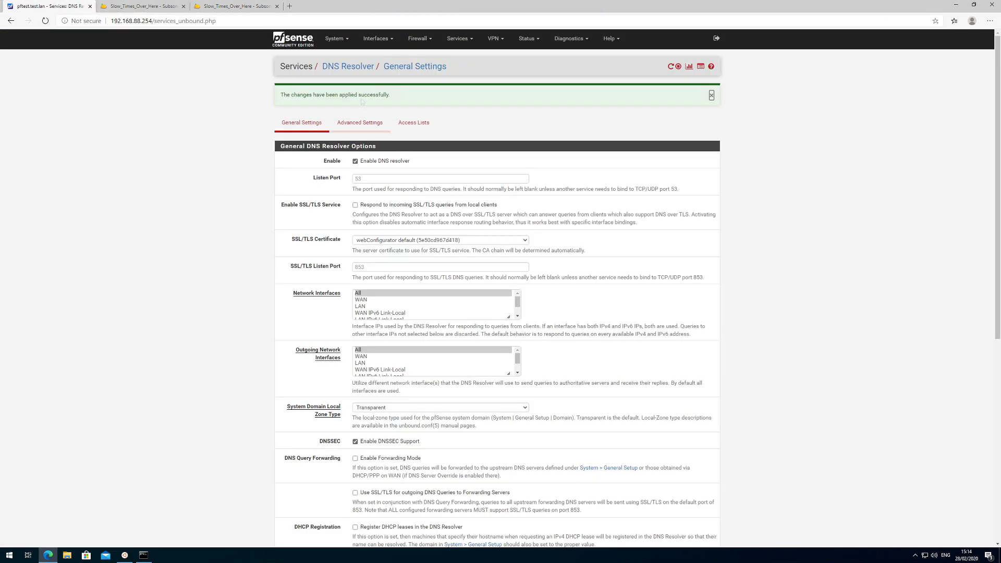
{"action": "left_click", "coordinate": [462, 41]}
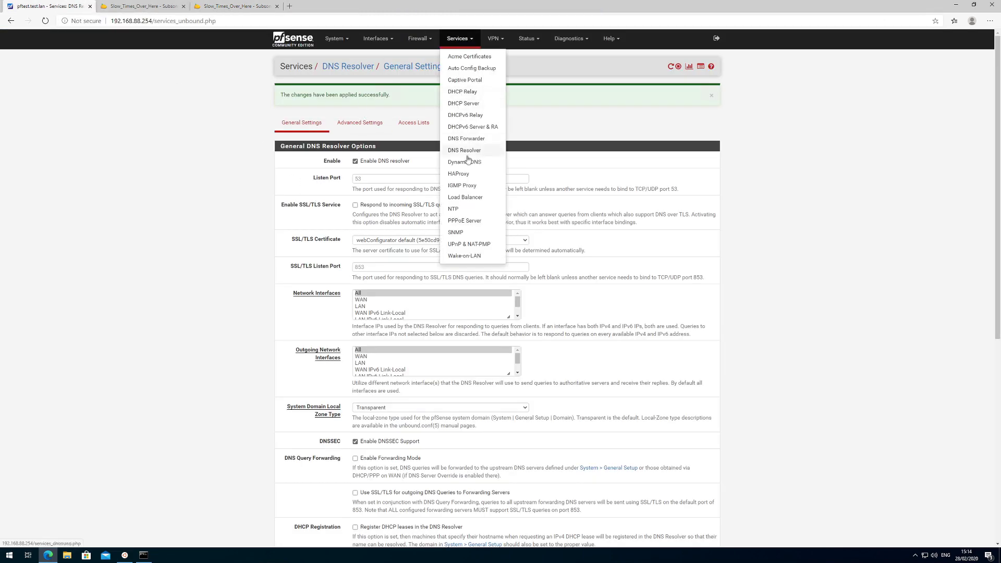
{"action": "left_click", "coordinate": [459, 174]}
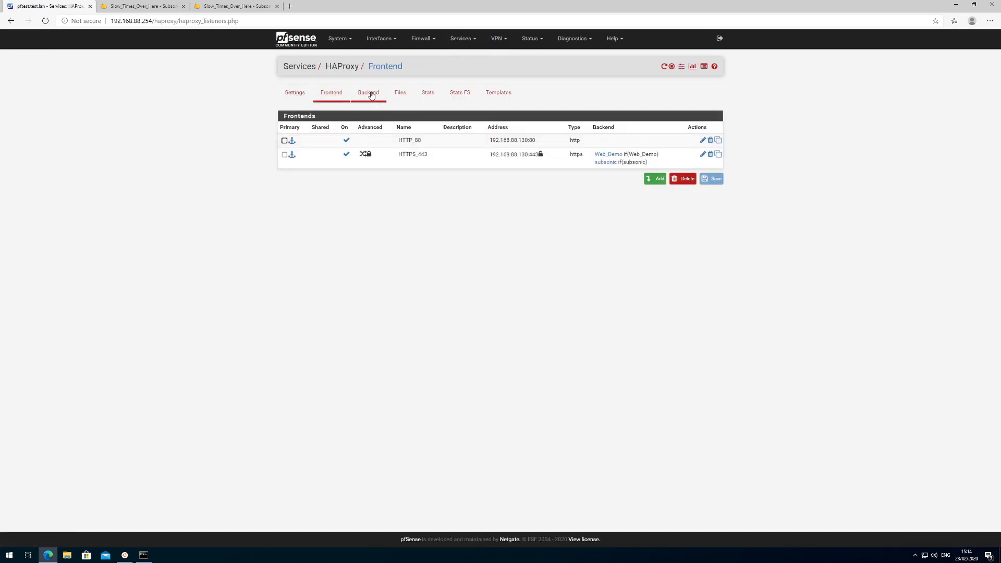
{"action": "left_click", "coordinate": [369, 94]}
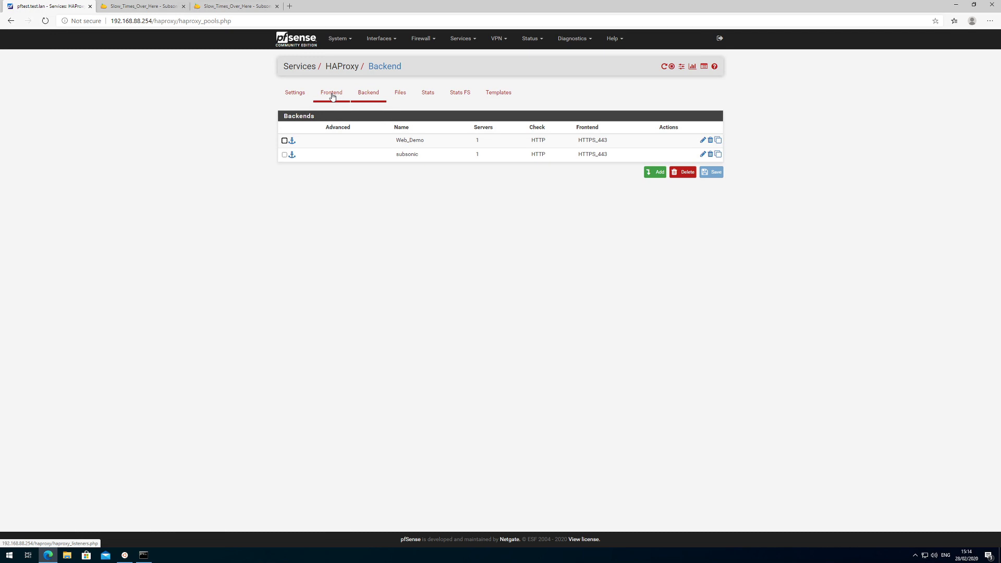
{"action": "left_click", "coordinate": [332, 96]}
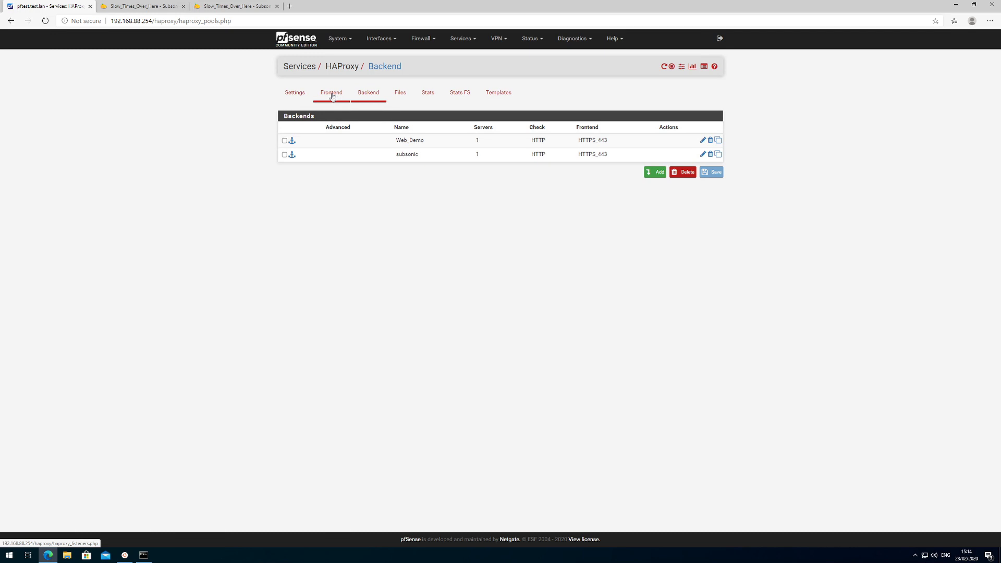
{"action": "left_click", "coordinate": [703, 154]}
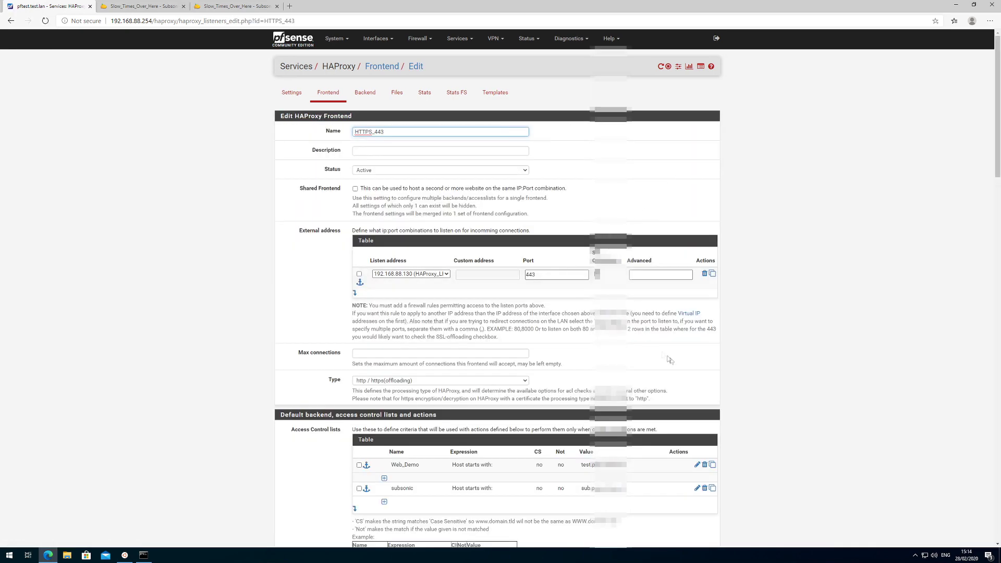
{"action": "scroll", "coordinate": [672, 362], "scroll_direction": "down", "scroll_amount": 3}
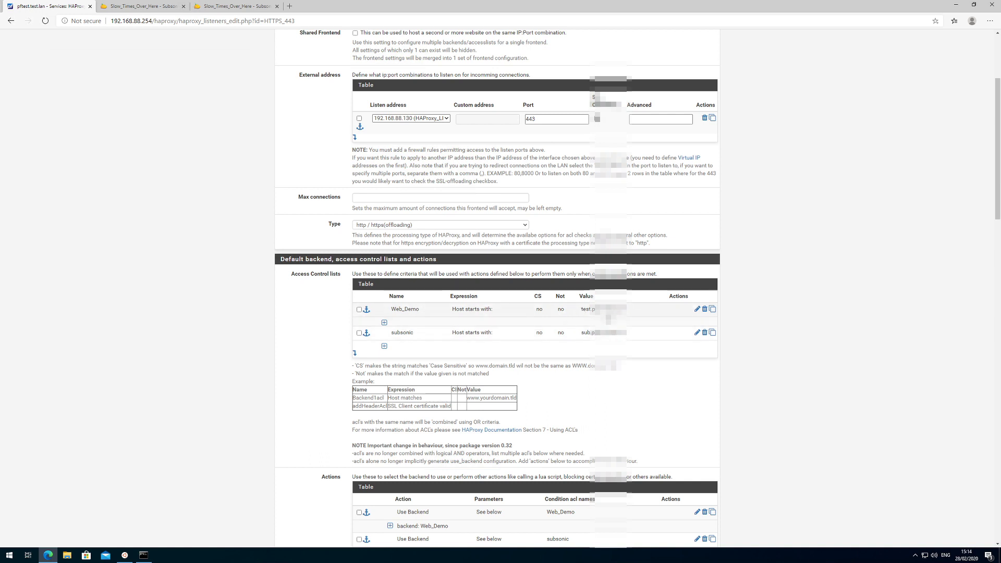
{"action": "scroll", "coordinate": [511, 408], "scroll_direction": "down", "scroll_amount": 3}
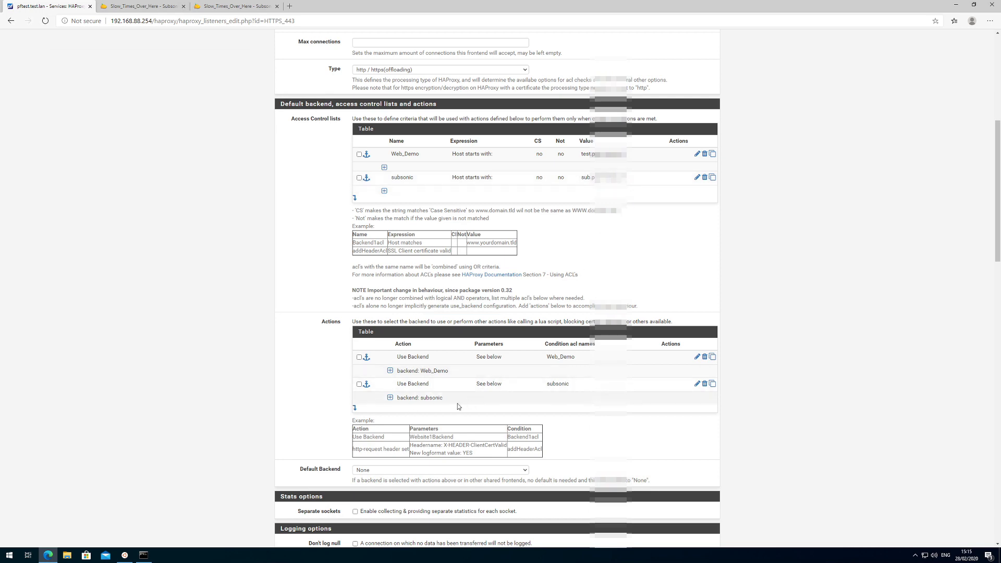
{"action": "scroll", "coordinate": [458, 407], "scroll_direction": "down", "scroll_amount": 6}
{"action": "scroll", "coordinate": [458, 406], "scroll_direction": "up", "scroll_amount": 9}
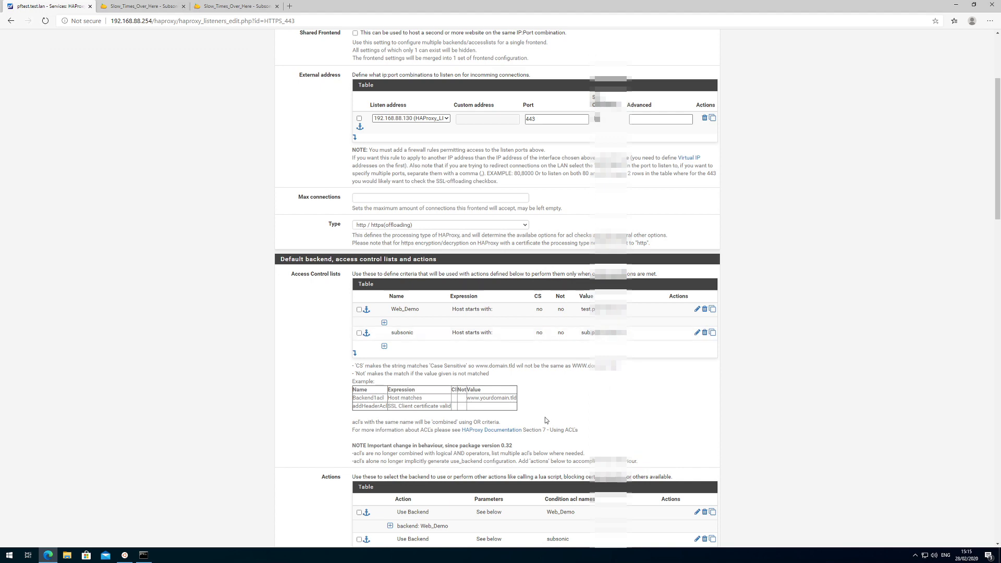
{"action": "scroll", "coordinate": [546, 420], "scroll_direction": "up", "scroll_amount": 3}
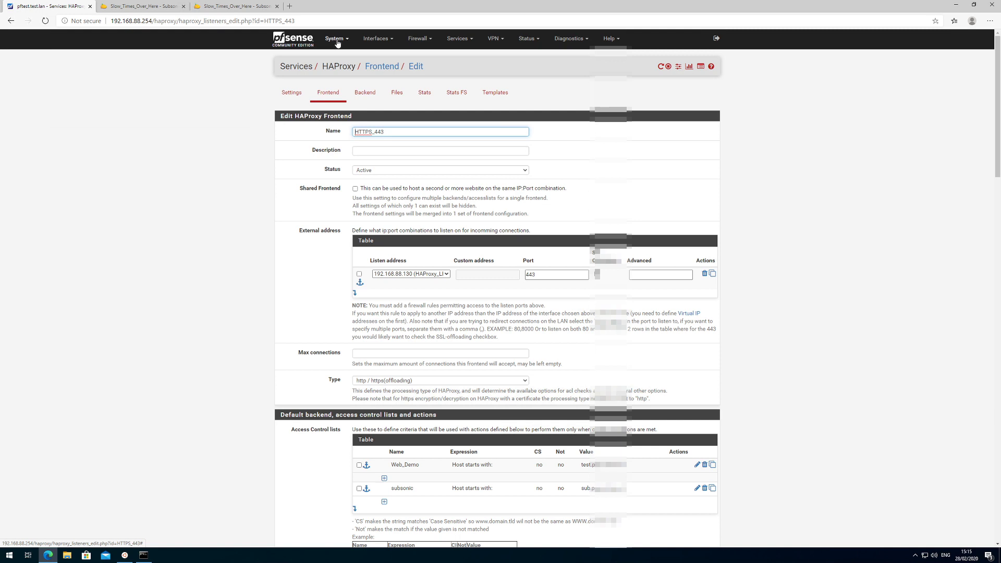
{"action": "left_click", "coordinate": [337, 40]}
Check the existing certificates in Cert. Manager, then return to the CAs list.
{"action": "left_click", "coordinate": [345, 68]}
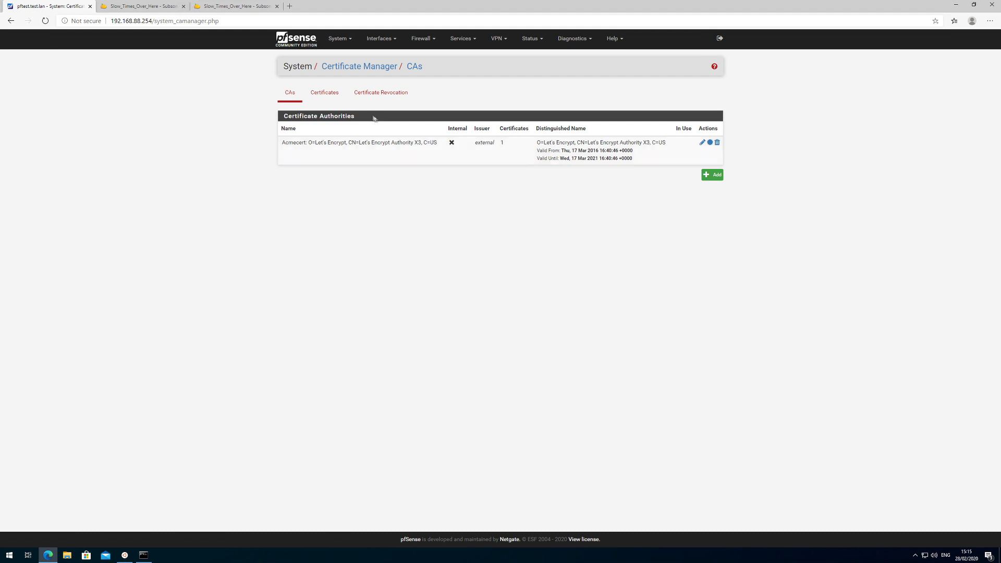
{"action": "left_click", "coordinate": [330, 97]}
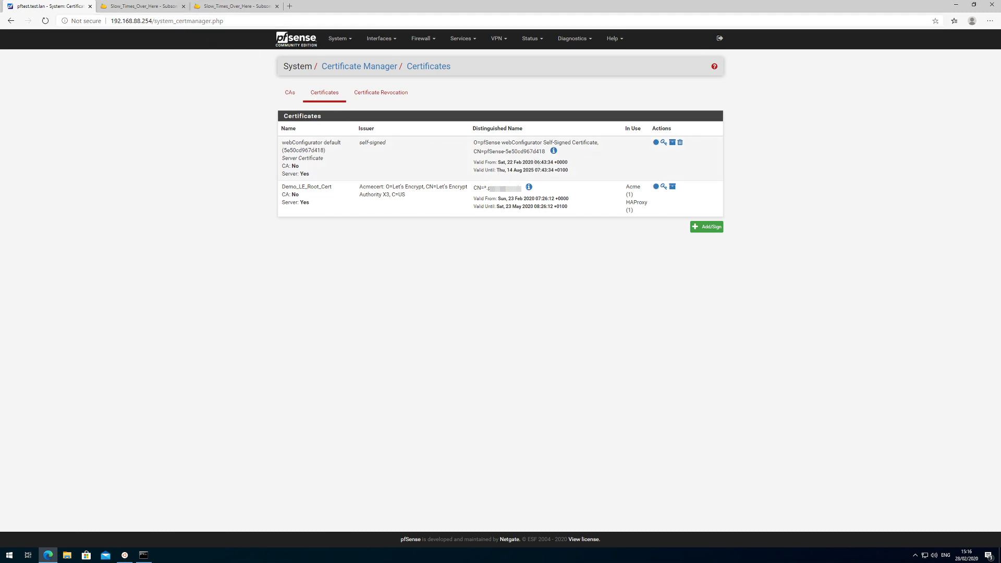
{"action": "left_click", "coordinate": [290, 93]}
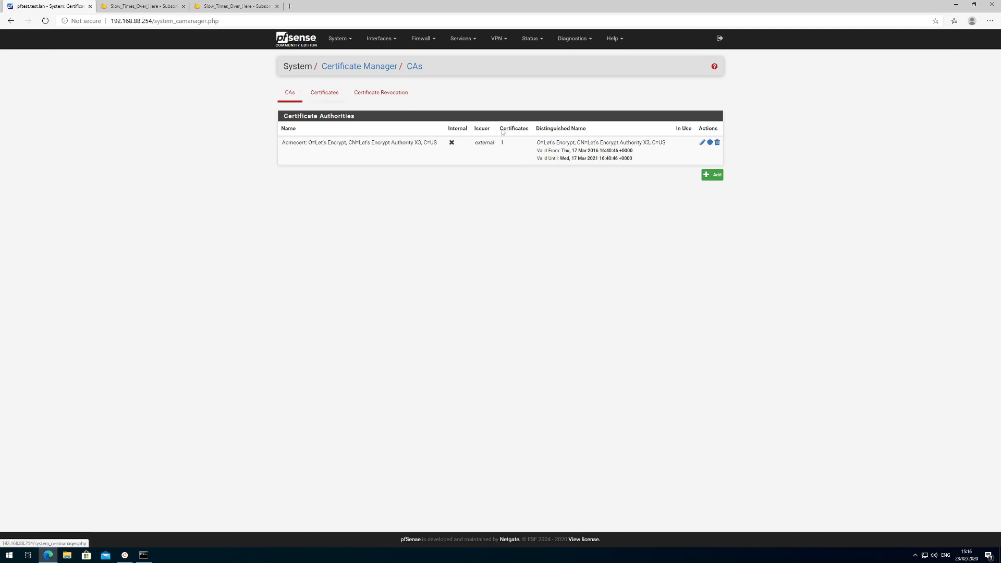
Add internal CA Internal_Demo with common name internal-ca_Demo and country GB, and save.
{"action": "left_click", "coordinate": [716, 176]}
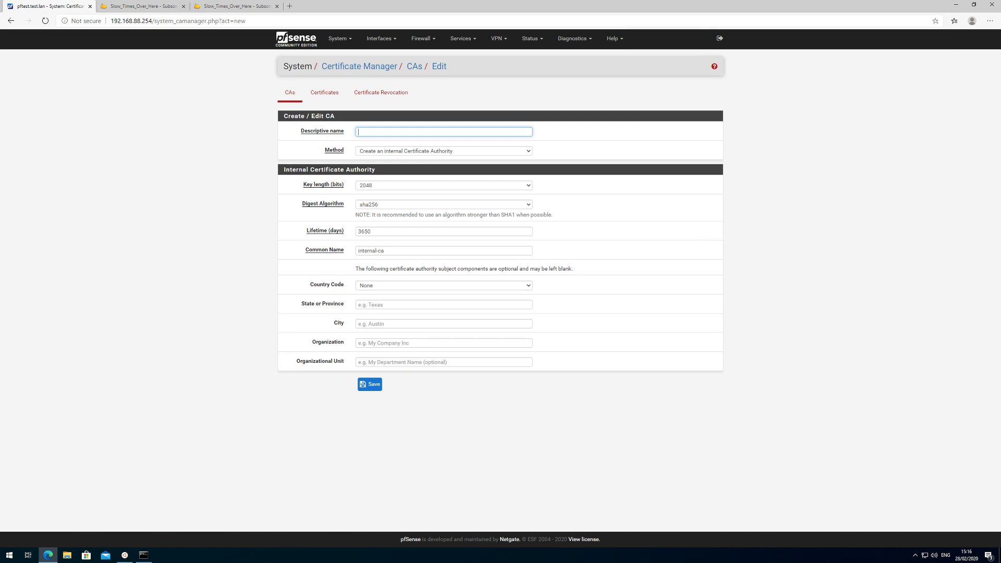
{"action": "type", "text": "Internal_Demo"}
{"action": "left_click", "coordinate": [443, 251]}
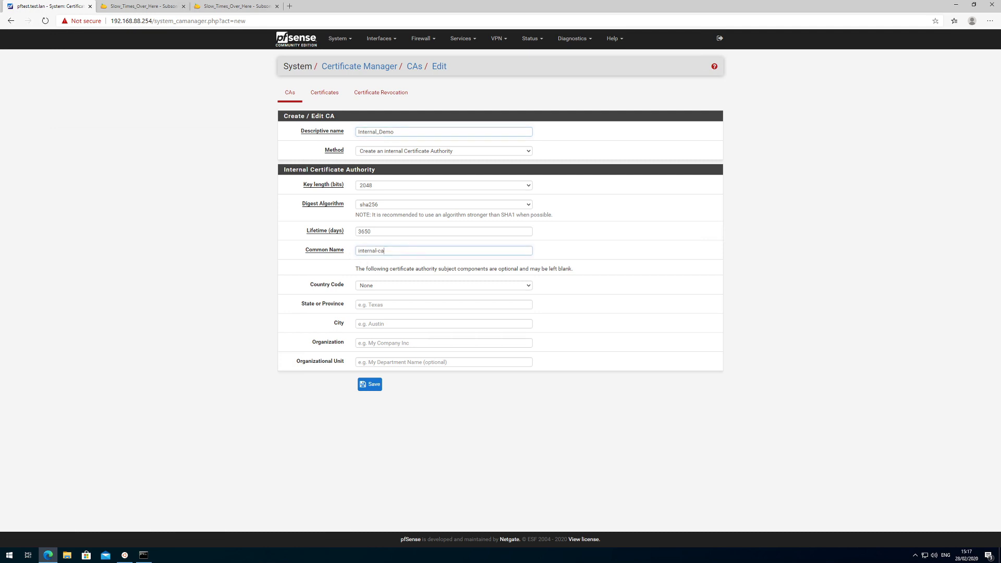
{"action": "type", "text": "_Demo"}
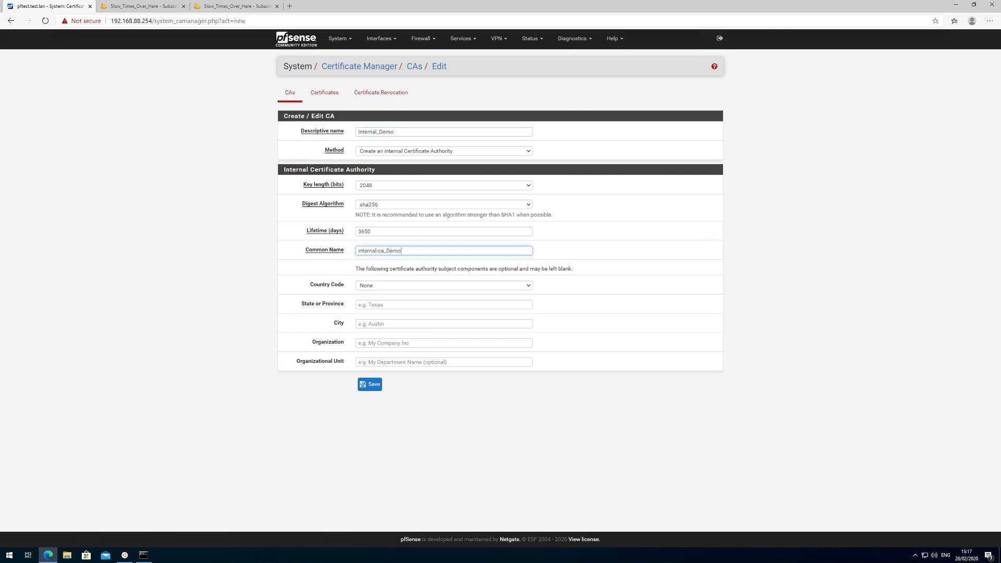
{"action": "left_click", "coordinate": [400, 284]}
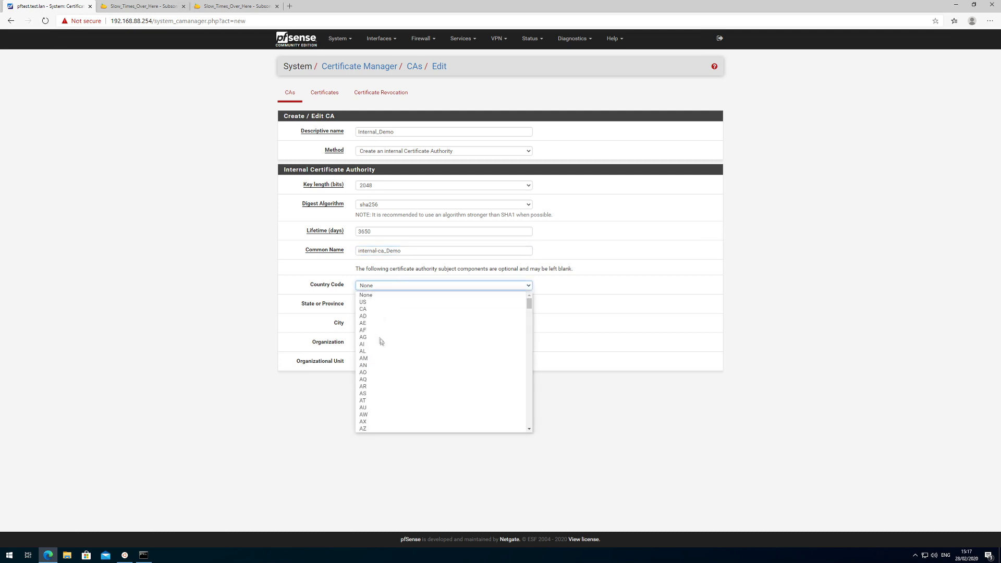
{"action": "scroll", "coordinate": [387, 384], "scroll_direction": "down", "scroll_amount": 3}
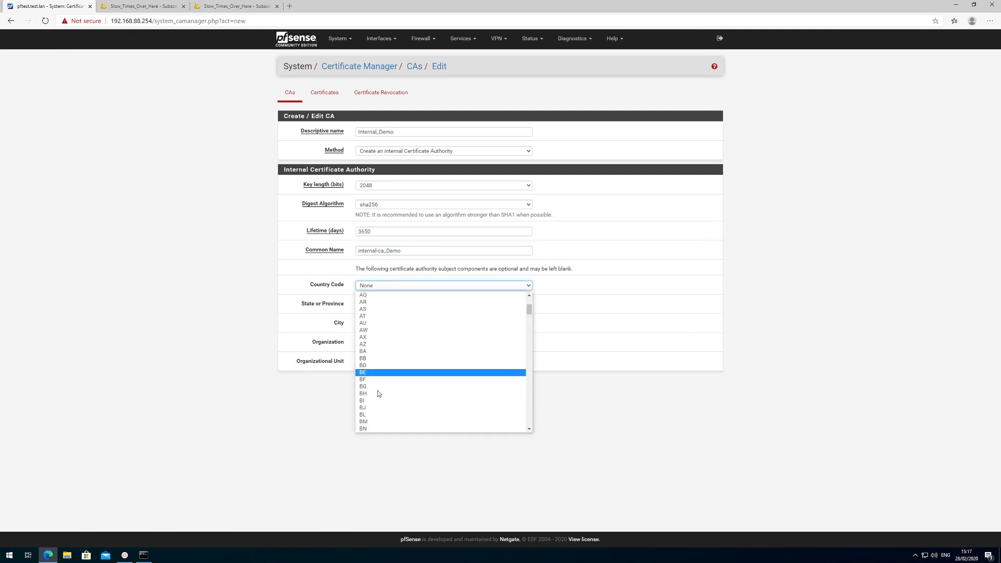
{"action": "scroll", "coordinate": [376, 393], "scroll_direction": "down", "scroll_amount": 5}
{"action": "scroll", "coordinate": [378, 396], "scroll_direction": "down", "scroll_amount": 8}
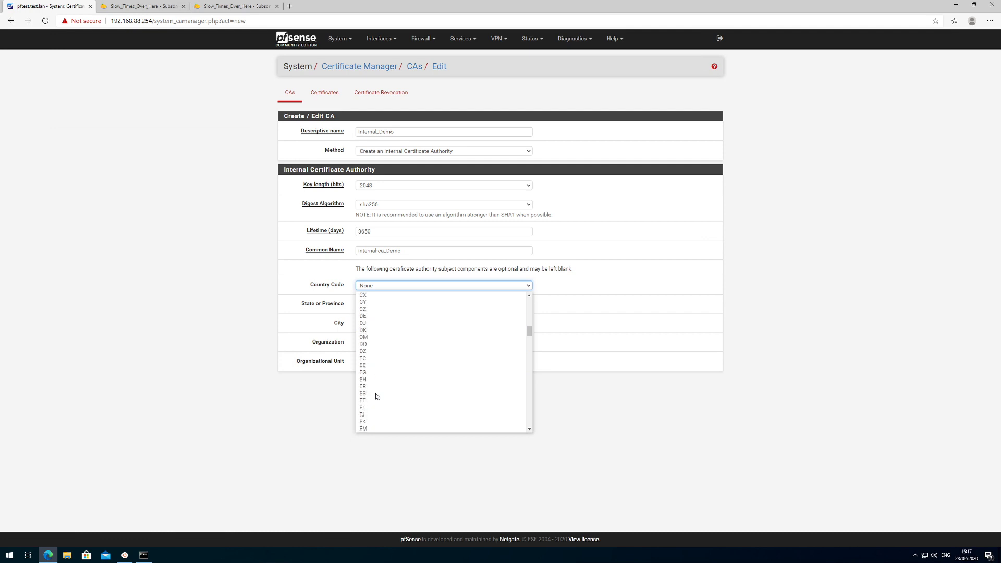
{"action": "key", "text": "Escape"}
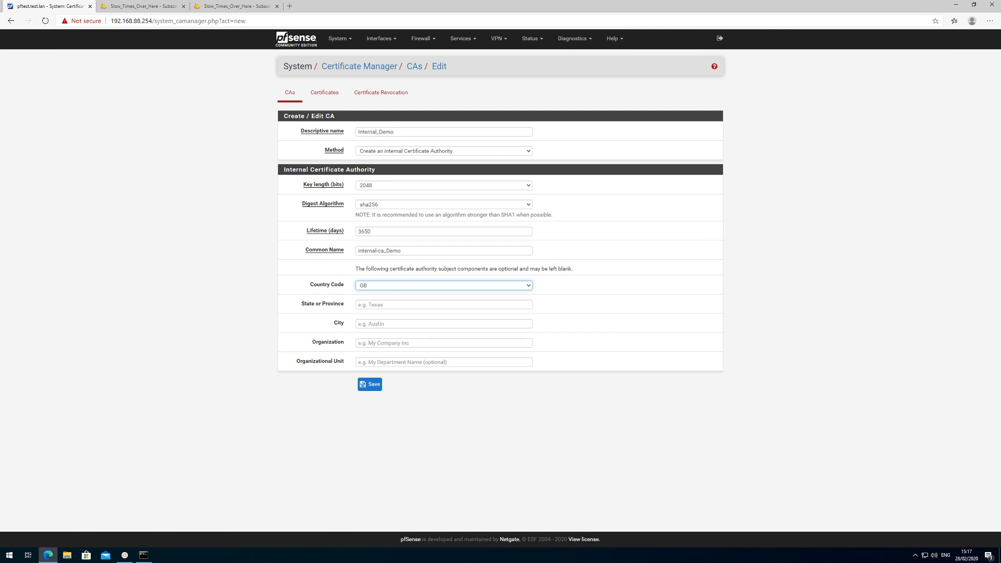
{"action": "left_click", "coordinate": [375, 389]}
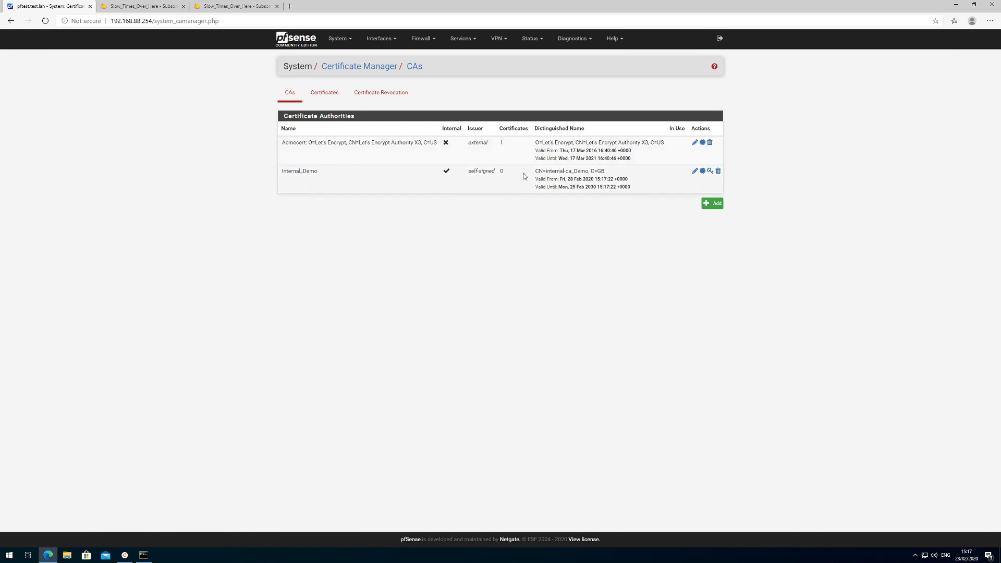
Start a new certificate named internal_wildcard, signed by Internal_Demo.
{"action": "left_click", "coordinate": [326, 93]}
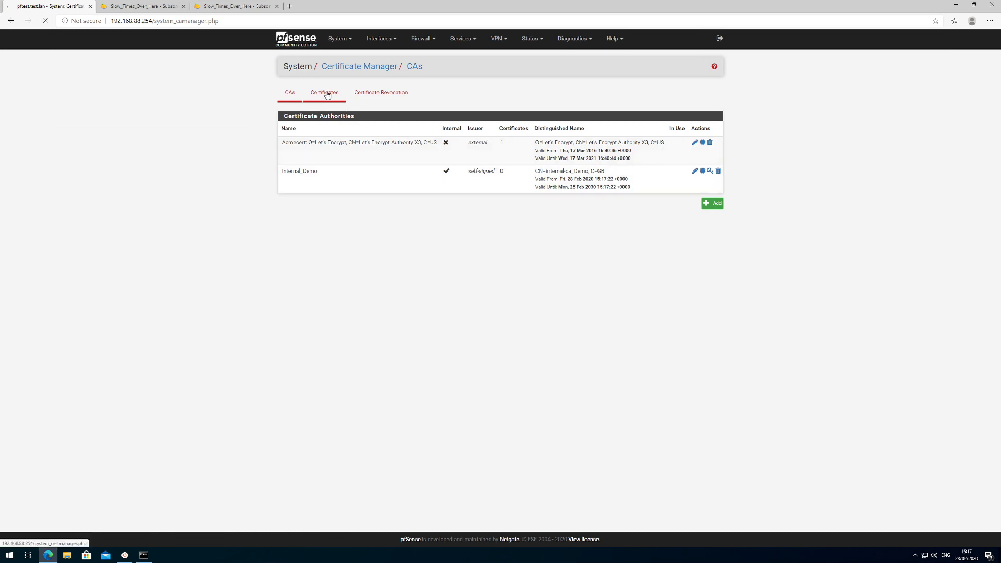
{"action": "left_click", "coordinate": [708, 227]}
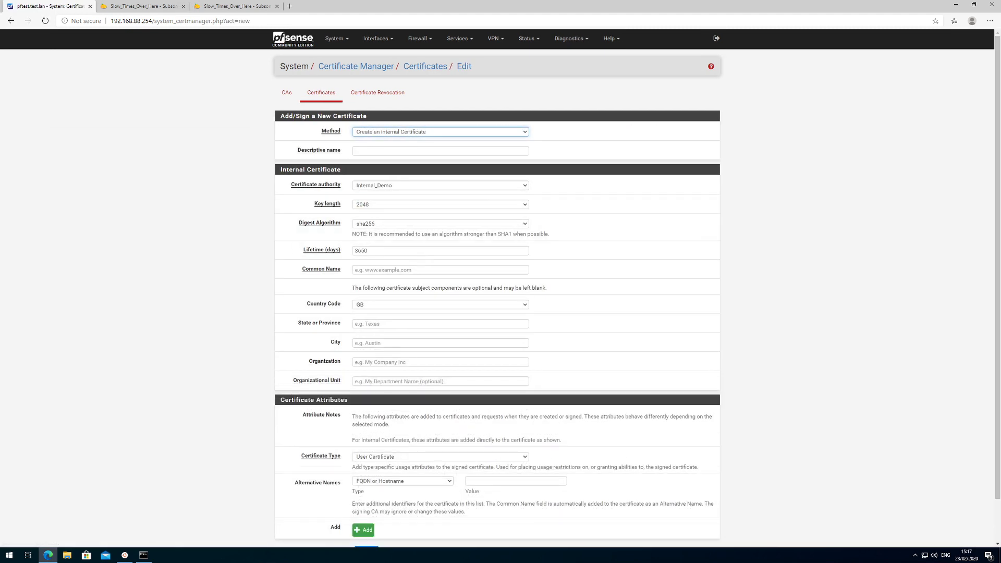
{"action": "left_click", "coordinate": [440, 150]}
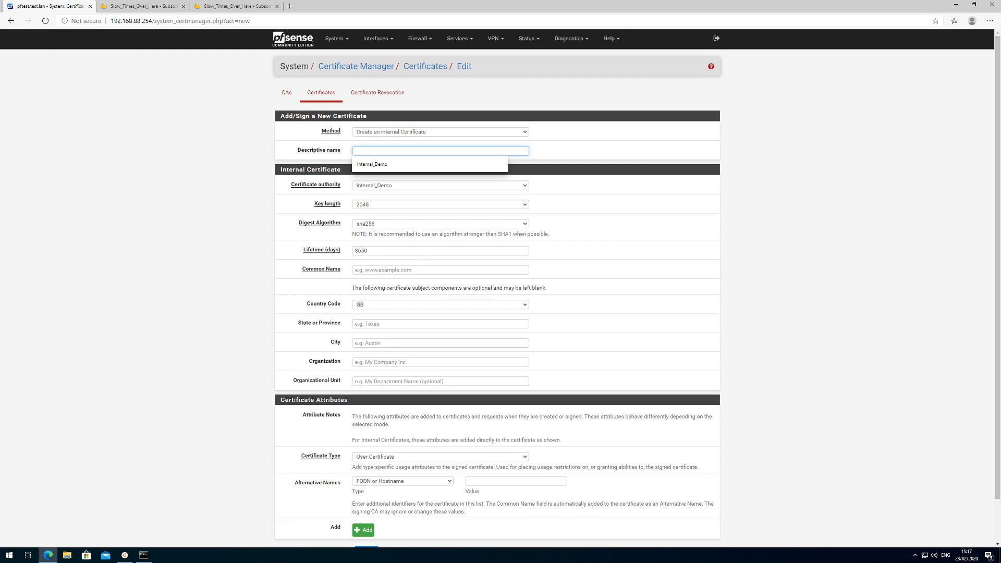
{"action": "type", "text": "Internal_wildcard"}
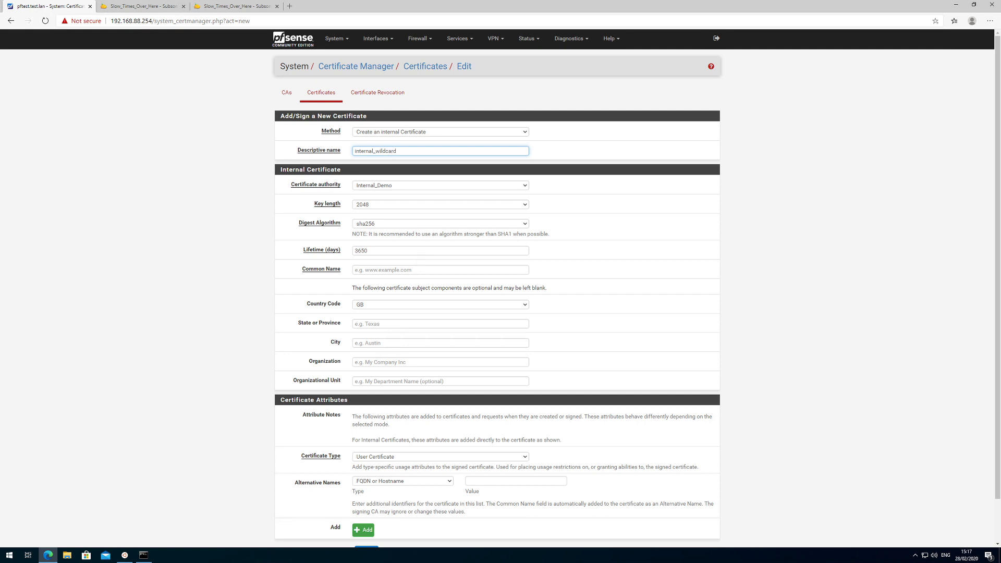
{"action": "left_click", "coordinate": [397, 187]}
{"action": "left_click", "coordinate": [386, 199]}
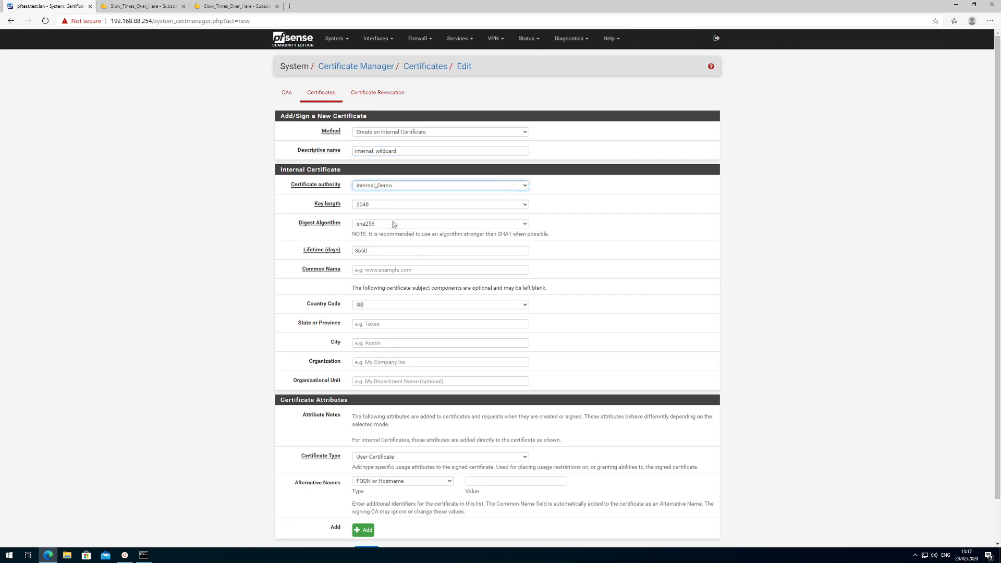
Enter common name *.test.lan and open a Command Prompt window.
{"action": "left_click", "coordinate": [365, 269]}
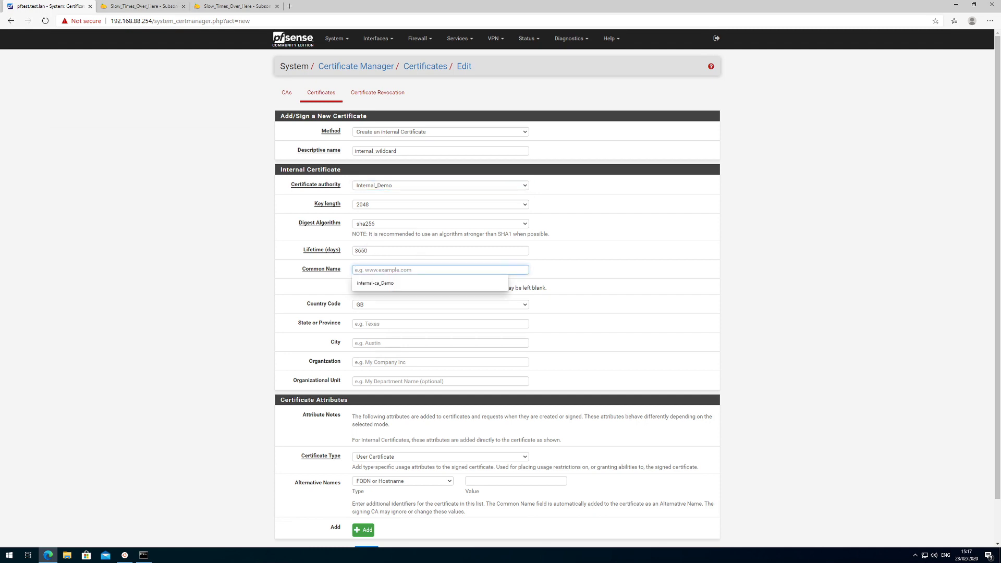
{"action": "type", "text": "*"}
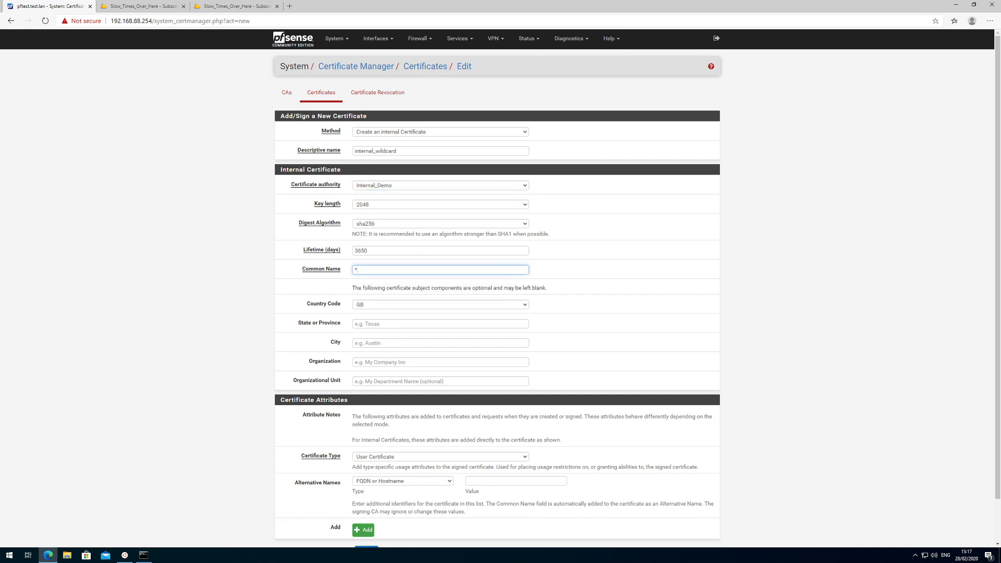
{"action": "type", "text": ".test.la"}
{"action": "left_click", "coordinate": [146, 560]}
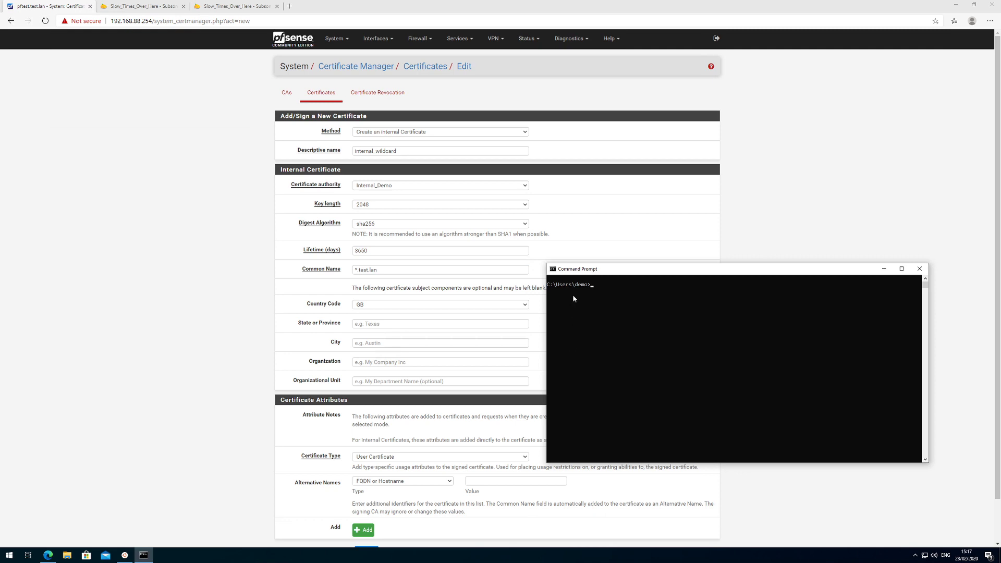
Check the test.lan domain in General Setup, then return to the Certificates list.
{"action": "left_click", "coordinate": [224, 151]}
{"action": "left_click", "coordinate": [337, 39]}
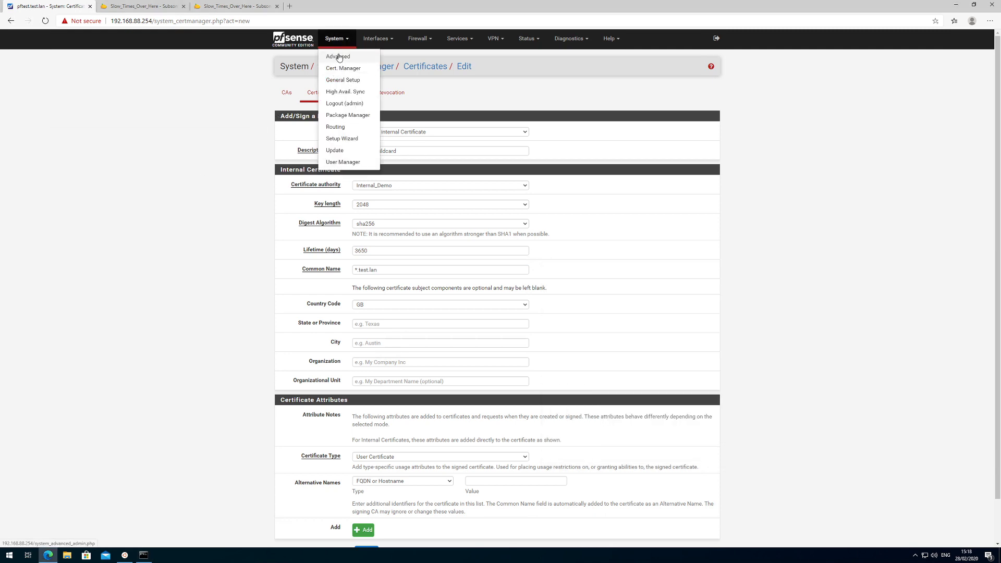
{"action": "left_click", "coordinate": [336, 80]}
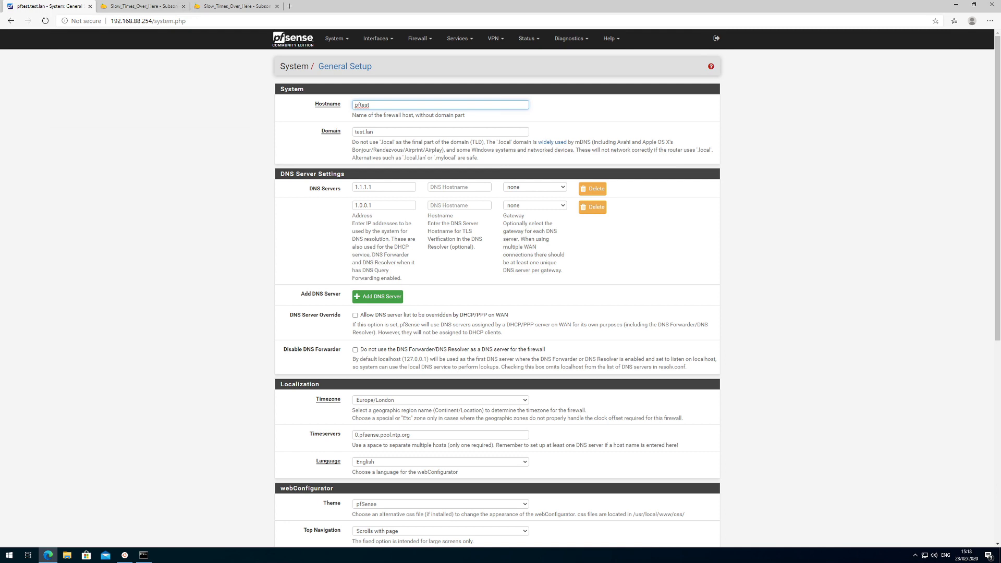
{"action": "left_click", "coordinate": [336, 39]}
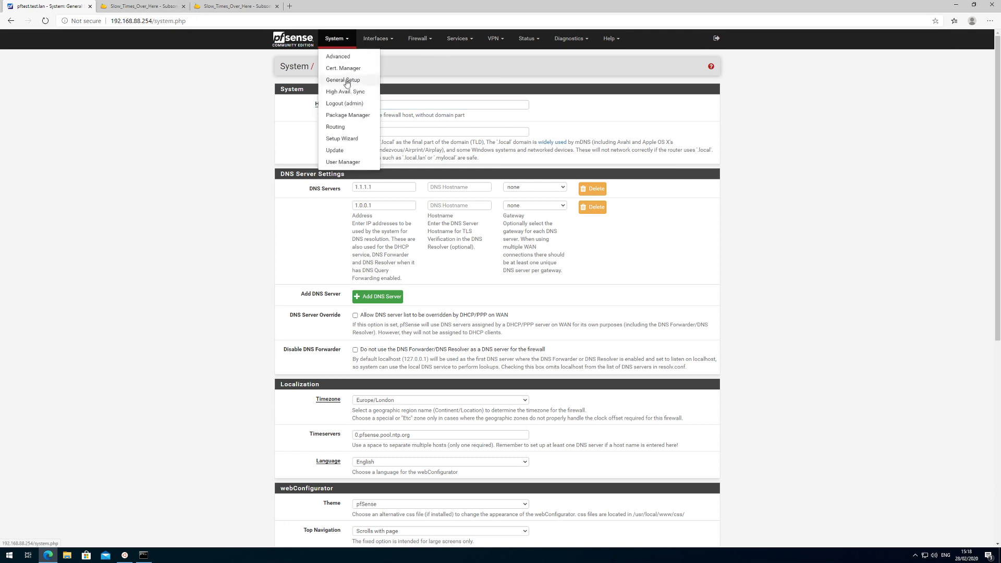
{"action": "left_click", "coordinate": [343, 69]}
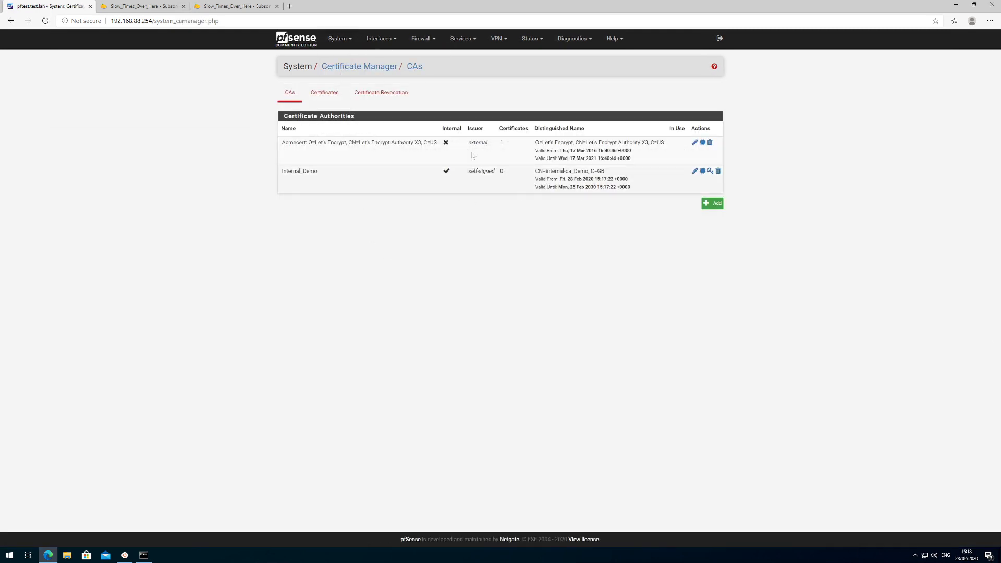
{"action": "left_click", "coordinate": [324, 99]}
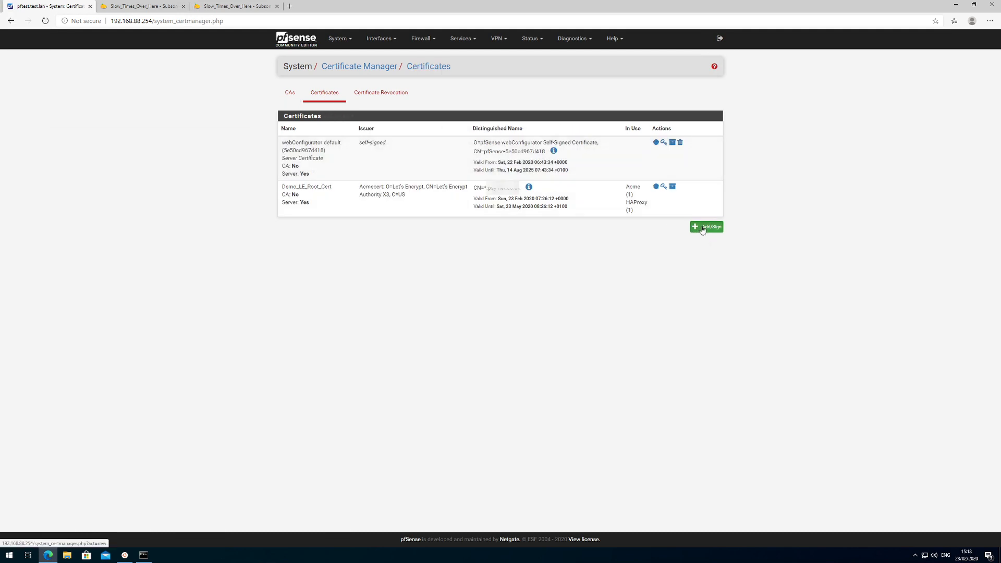
Start certificate internal_CA_Wildcard: Internal_Demo CA, common name *.test.lan, Server Certificate type.
{"action": "left_click", "coordinate": [707, 227]}
{"action": "left_click", "coordinate": [397, 151]}
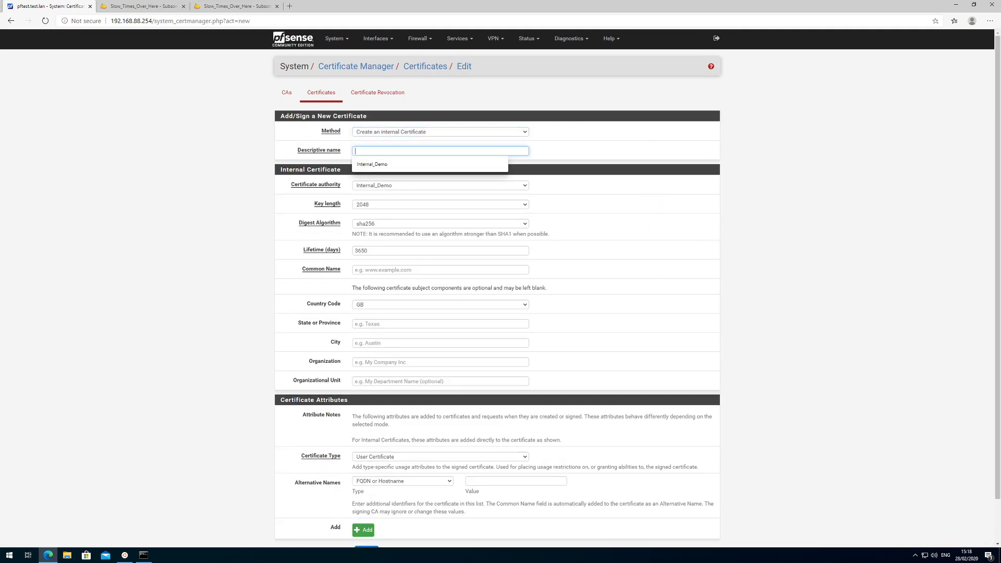
{"action": "type", "text": "internal_CA_"}
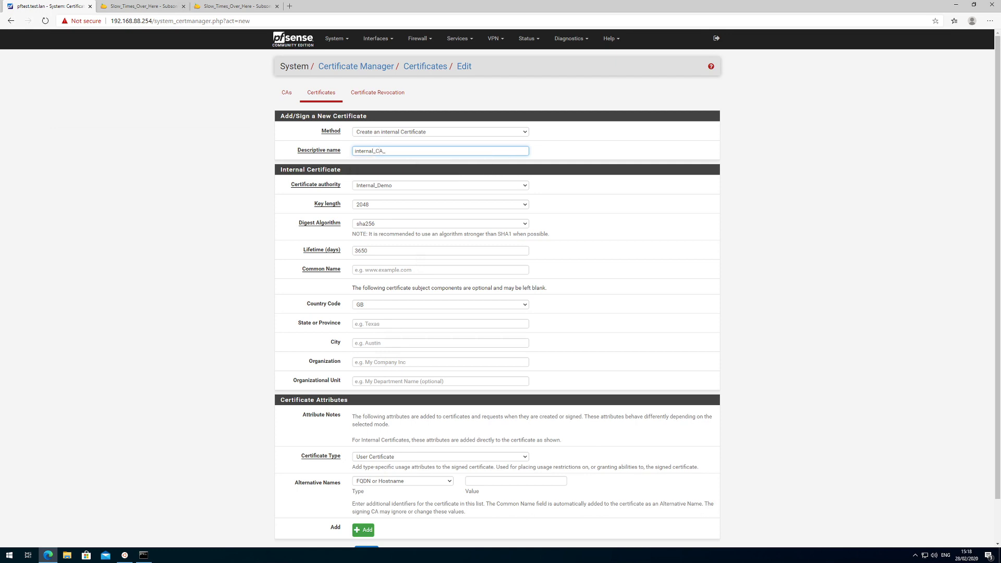
{"action": "type", "text": "Wildcard"}
{"action": "left_click", "coordinate": [396, 188]}
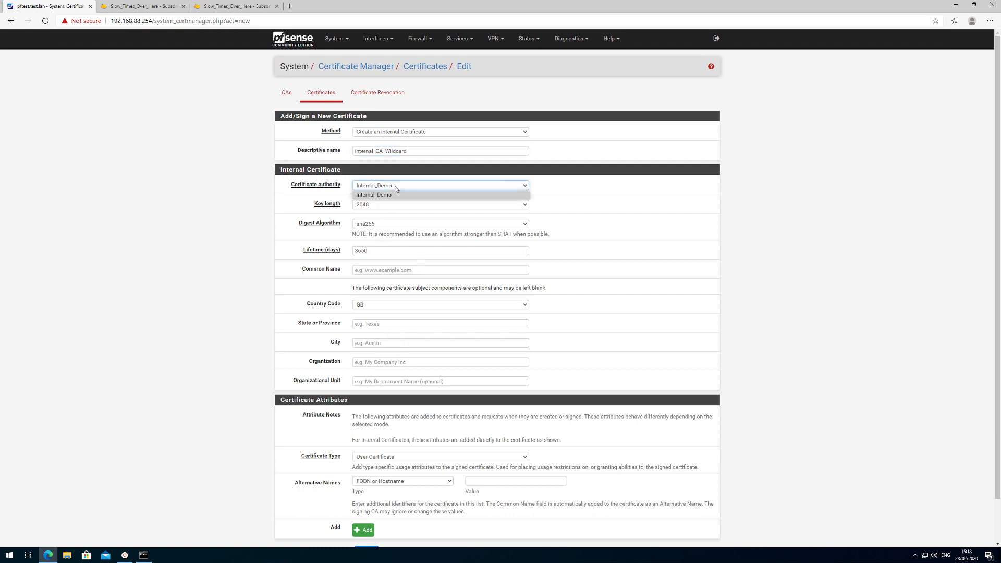
{"action": "left_click", "coordinate": [368, 196]}
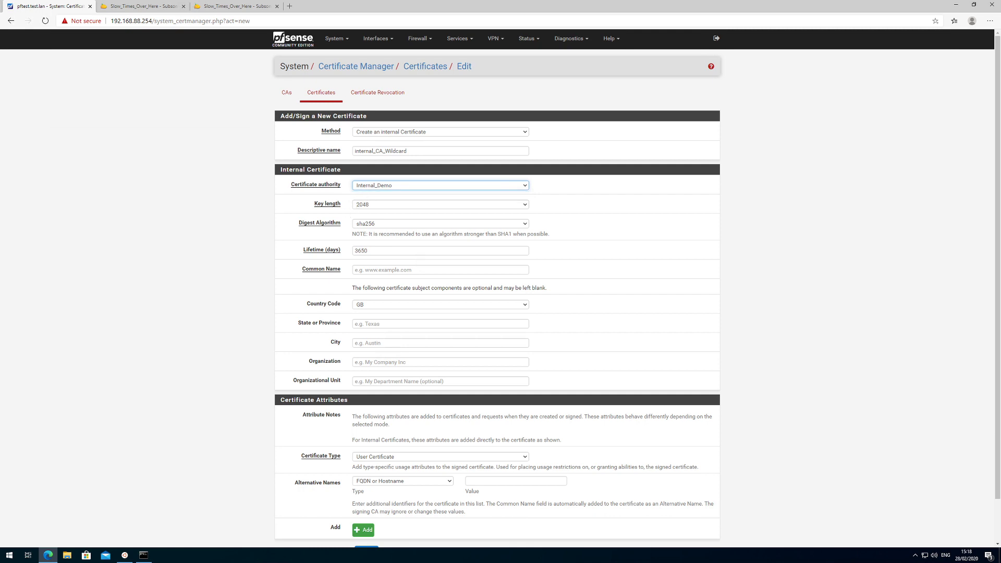
{"action": "left_click", "coordinate": [441, 270]}
{"action": "type", "text": "*"}
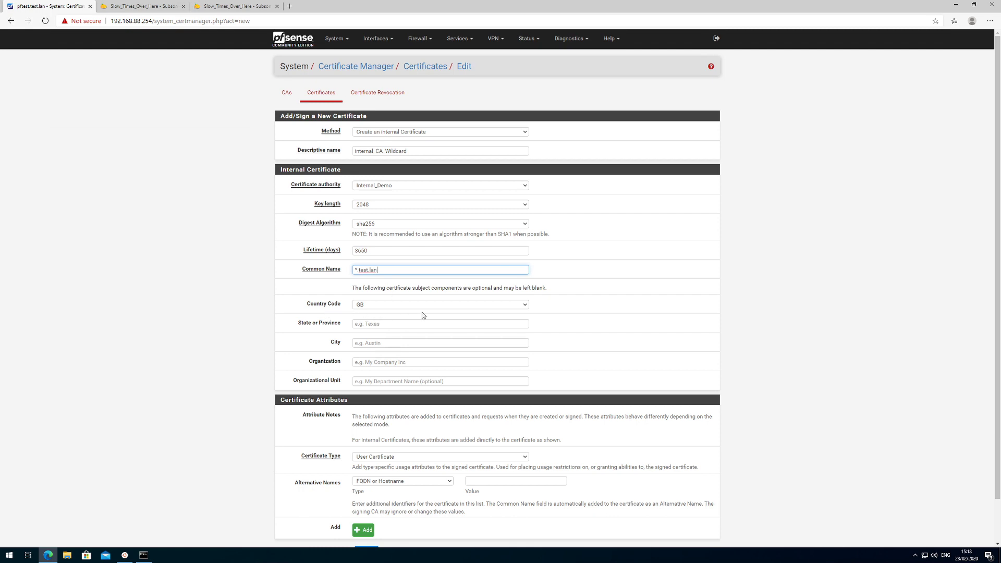
{"action": "scroll", "coordinate": [359, 398], "scroll_direction": "down", "scroll_amount": 1}
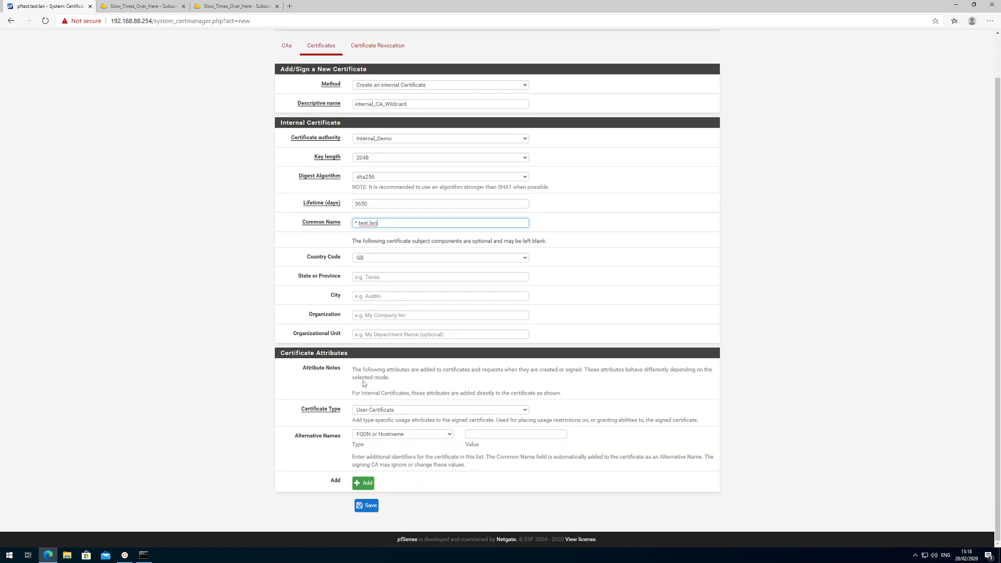
{"action": "left_click", "coordinate": [396, 412]}
{"action": "left_click", "coordinate": [396, 430]}
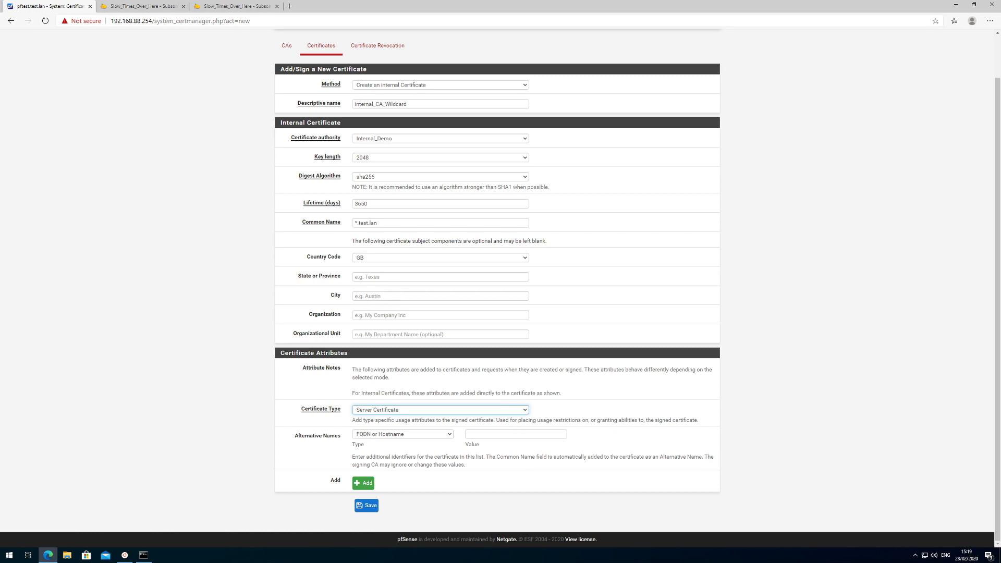
Try common name synology with alternative names synology and an IP entry 192.168.88.
{"action": "left_click_drag", "start_coordinate": [358, 223], "coordinate": [340, 231]}
{"action": "type", "text": "synology"}
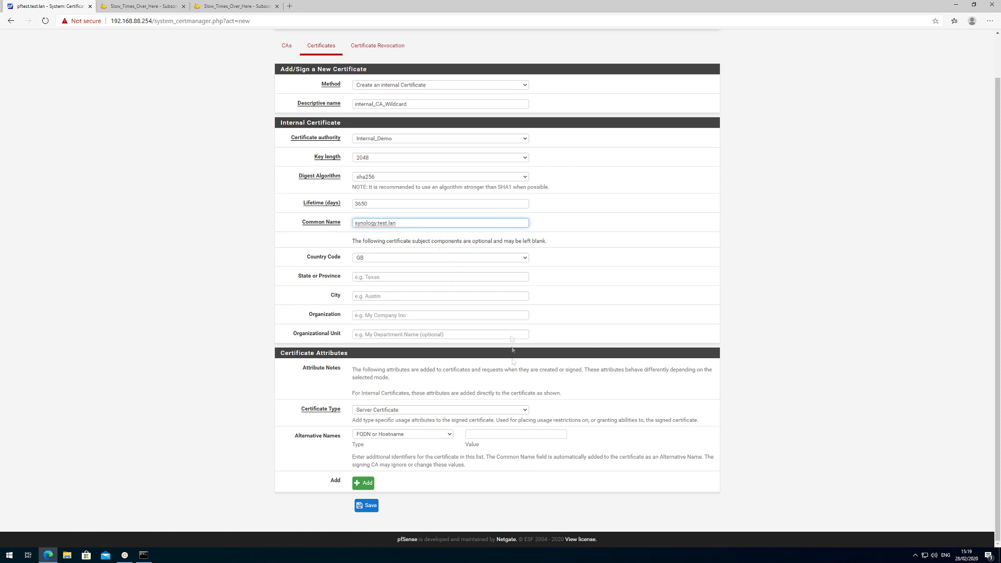
{"action": "left_click", "coordinate": [506, 434]}
{"action": "type", "text": "synology"}
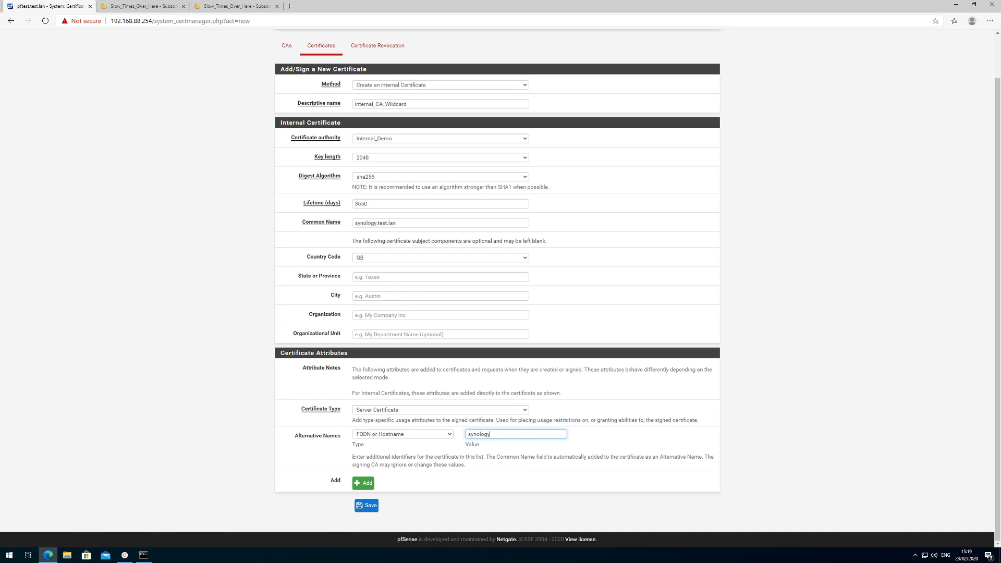
{"action": "left_click", "coordinate": [365, 483]}
{"action": "left_click", "coordinate": [389, 455]}
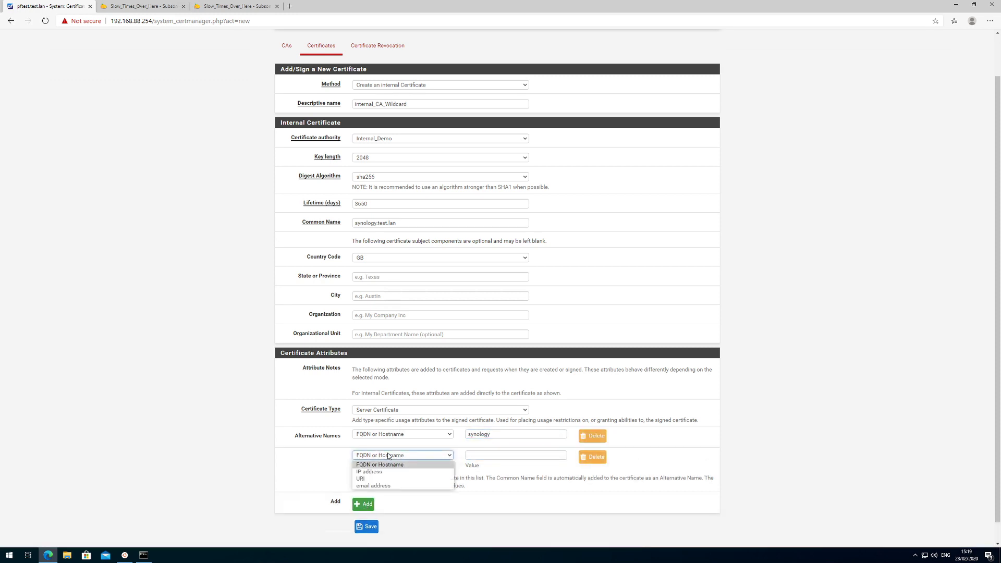
{"action": "left_click", "coordinate": [367, 472]}
{"action": "key", "text": "Tab"}
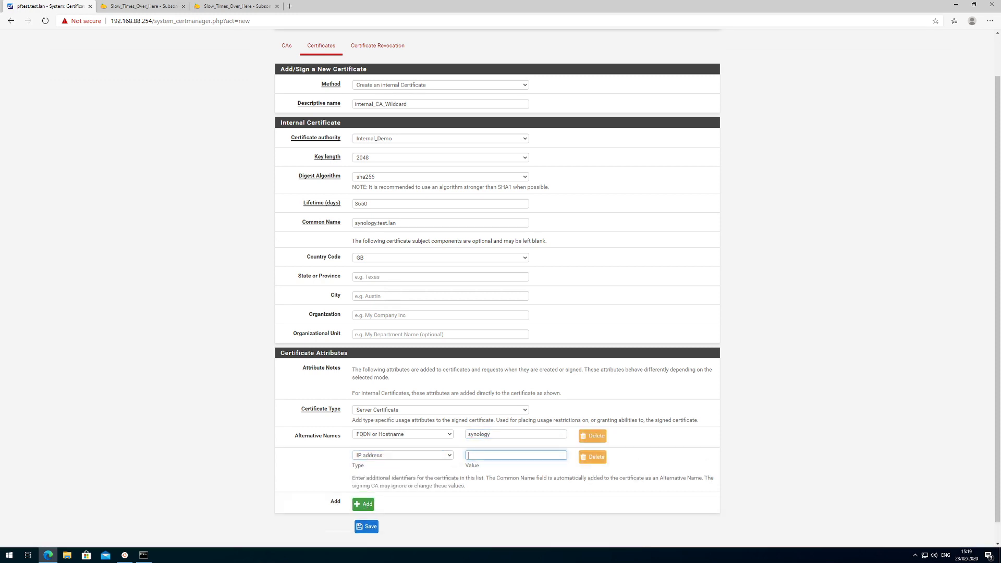
{"action": "type", "text": "192.168.88.62"}
Remove the extra alternative names and restore the common name to *.test.lan.
{"action": "left_click", "coordinate": [593, 462]}
{"action": "key", "text": "shift+Tab"}
{"action": "key", "text": "BackSpace"}
{"action": "left_click_drag", "start_coordinate": [376, 241], "coordinate": [350, 249]}
{"action": "type", "text": "*"}
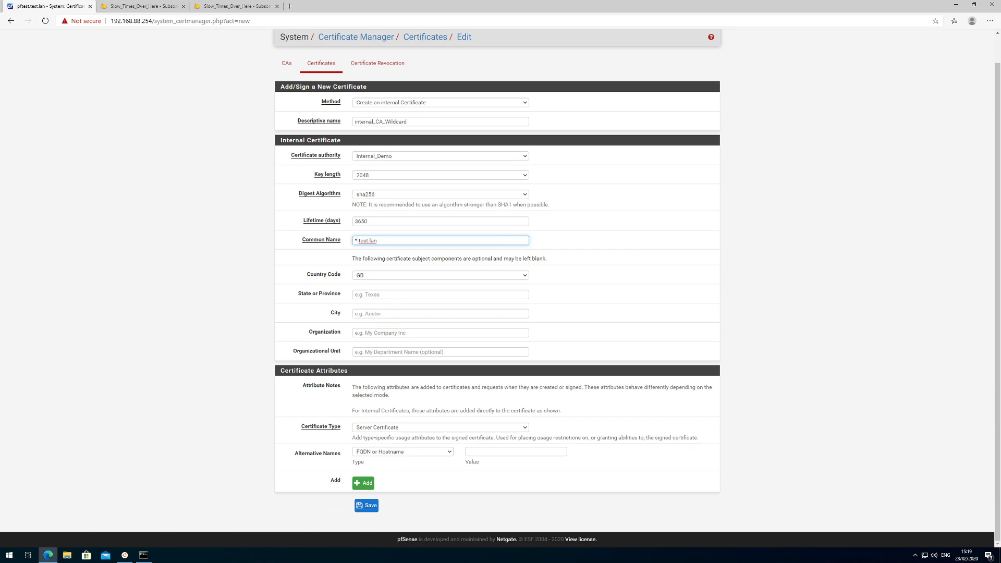
Save internal_CA_Wildcard, then download the Internal_Demo CA as Internal_Demo.crt.
{"action": "left_click", "coordinate": [370, 506]}
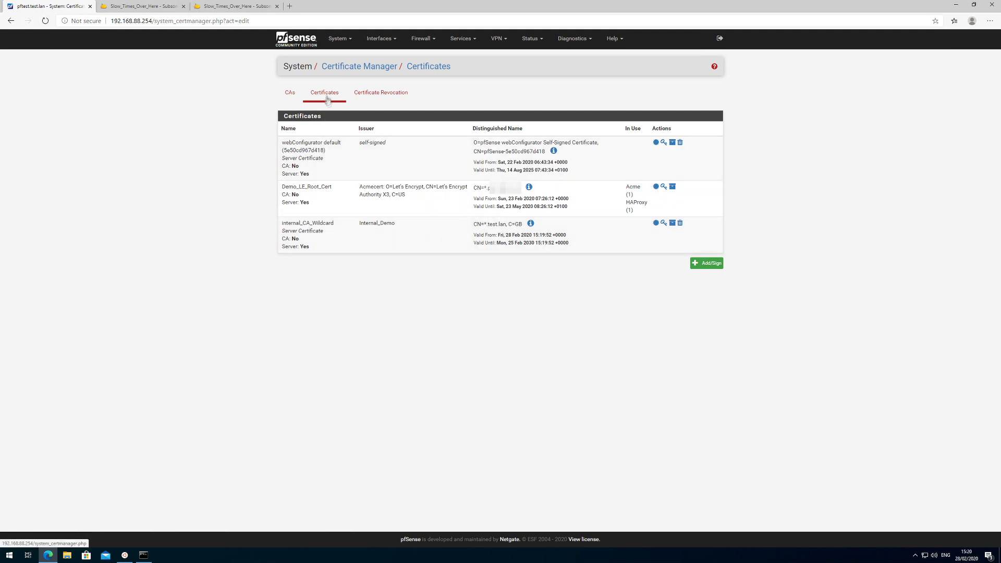
{"action": "left_click", "coordinate": [292, 100]}
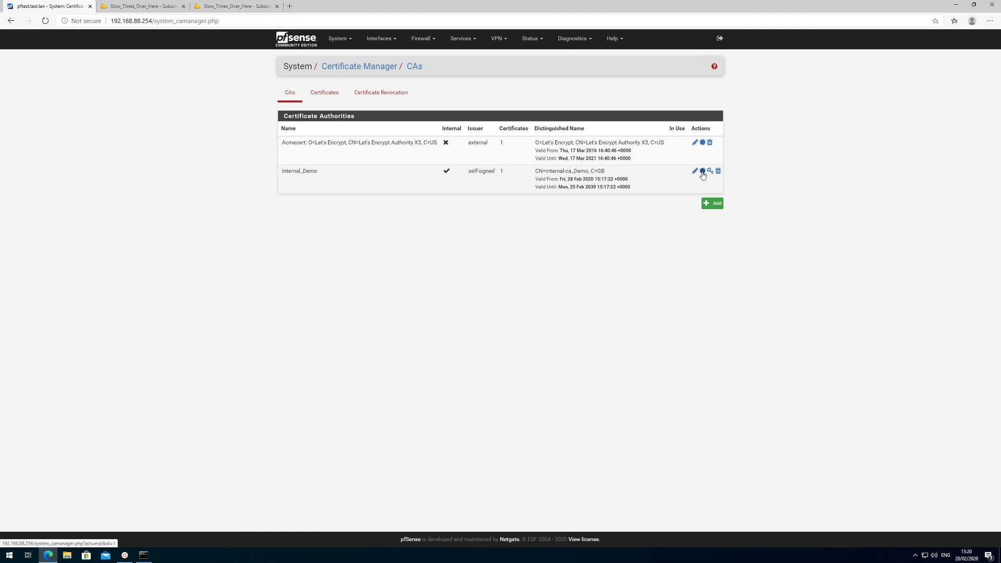
{"action": "left_click", "coordinate": [703, 174]}
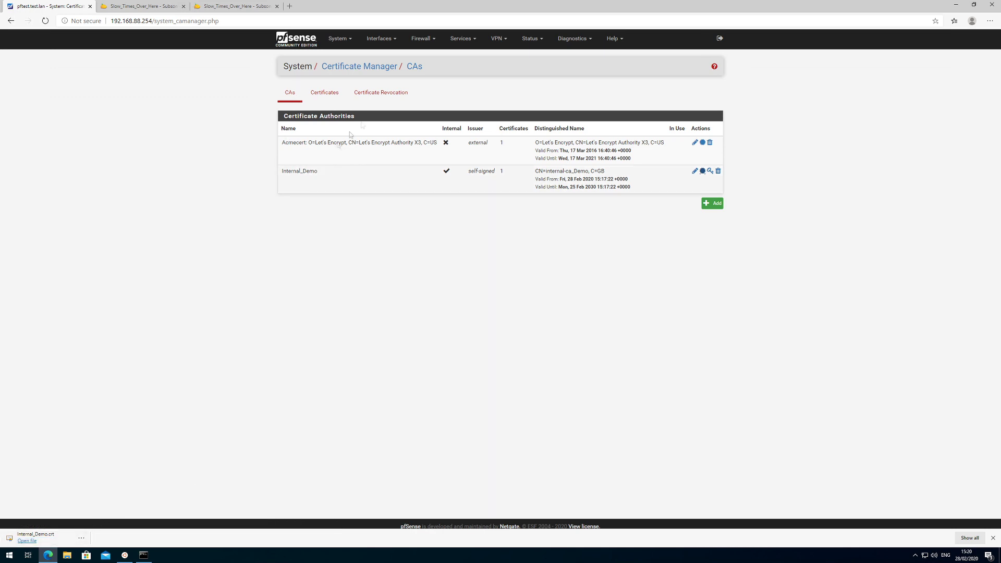
On HTTPS_443, add internal_CA_Wildcard as an additional certificate with both ACL options, then save.
{"action": "left_click", "coordinate": [468, 41]}
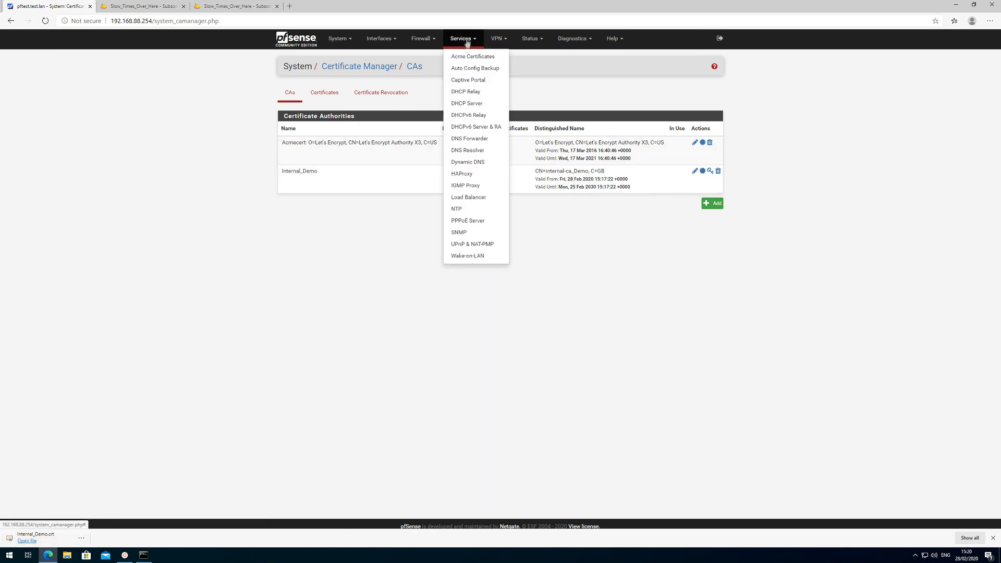
{"action": "left_click", "coordinate": [462, 174]}
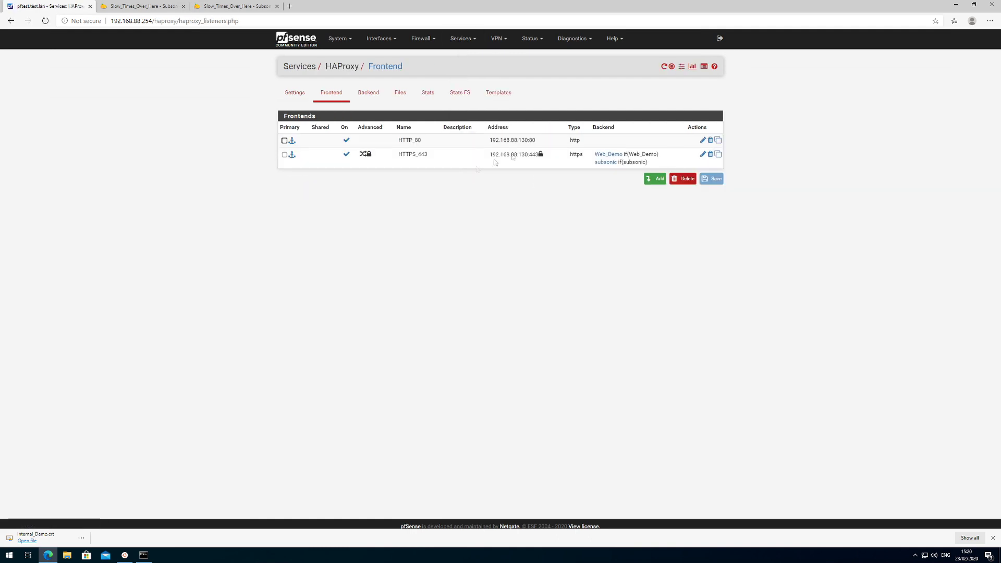
{"action": "left_click", "coordinate": [704, 155]}
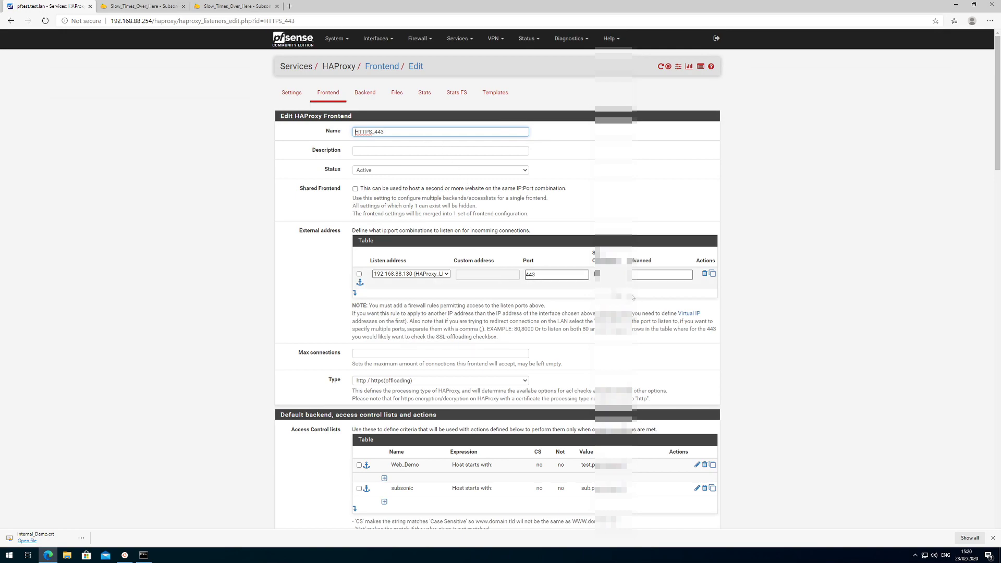
{"action": "scroll", "coordinate": [740, 293], "scroll_direction": "down", "scroll_amount": 9}
{"action": "scroll", "coordinate": [741, 296], "scroll_direction": "down", "scroll_amount": 9}
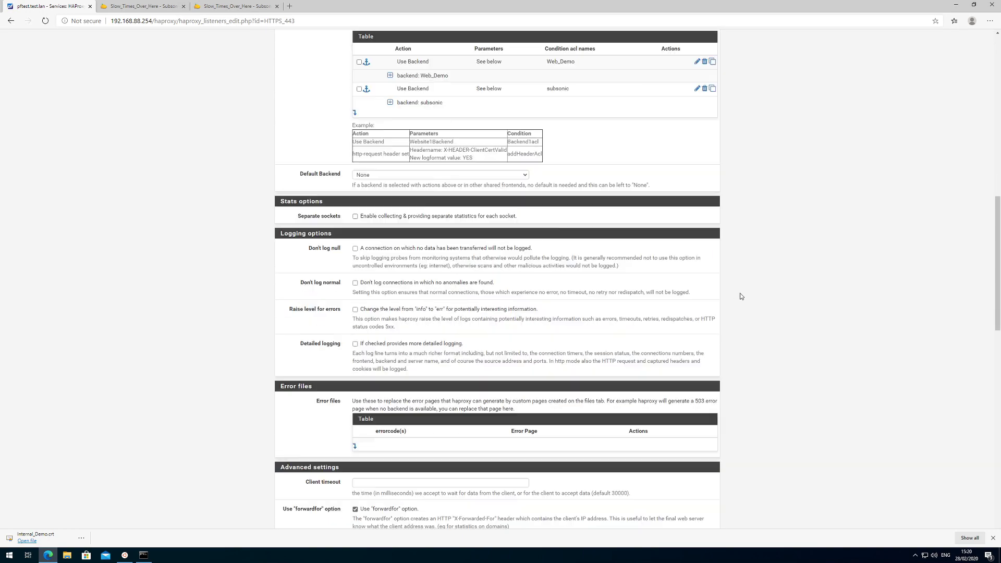
{"action": "scroll", "coordinate": [741, 296], "scroll_direction": "down", "scroll_amount": 5}
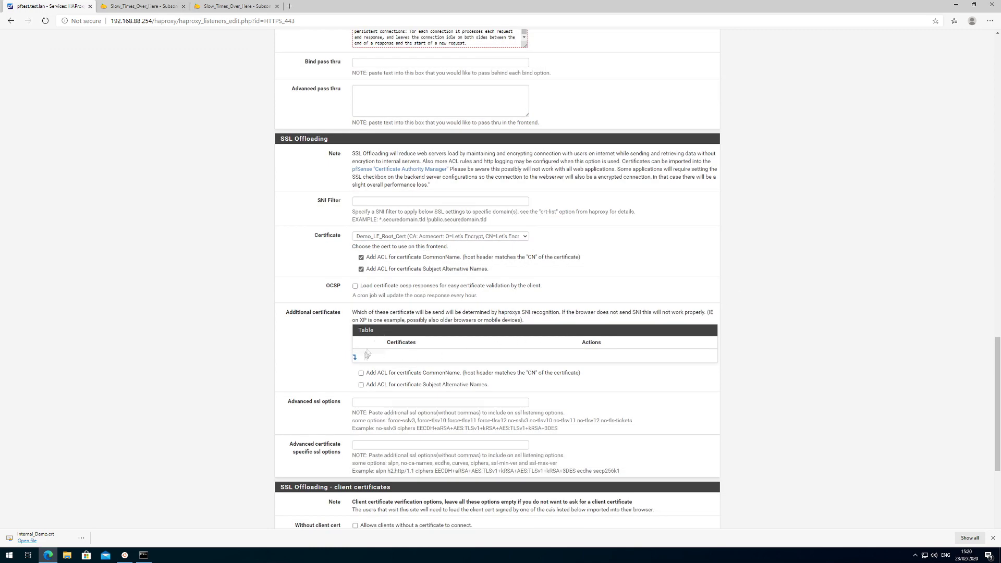
{"action": "left_click", "coordinate": [355, 359]}
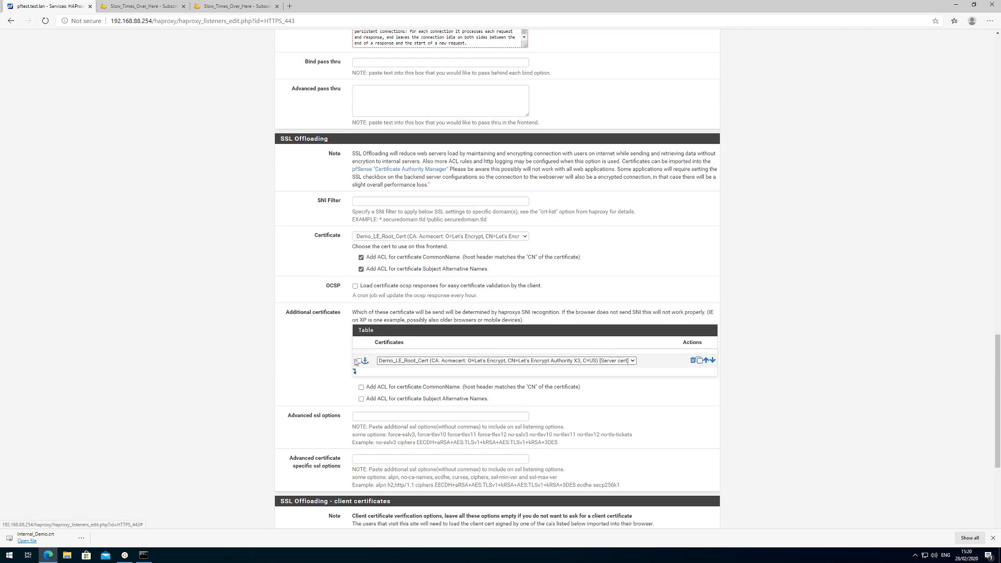
{"action": "left_click", "coordinate": [460, 362]}
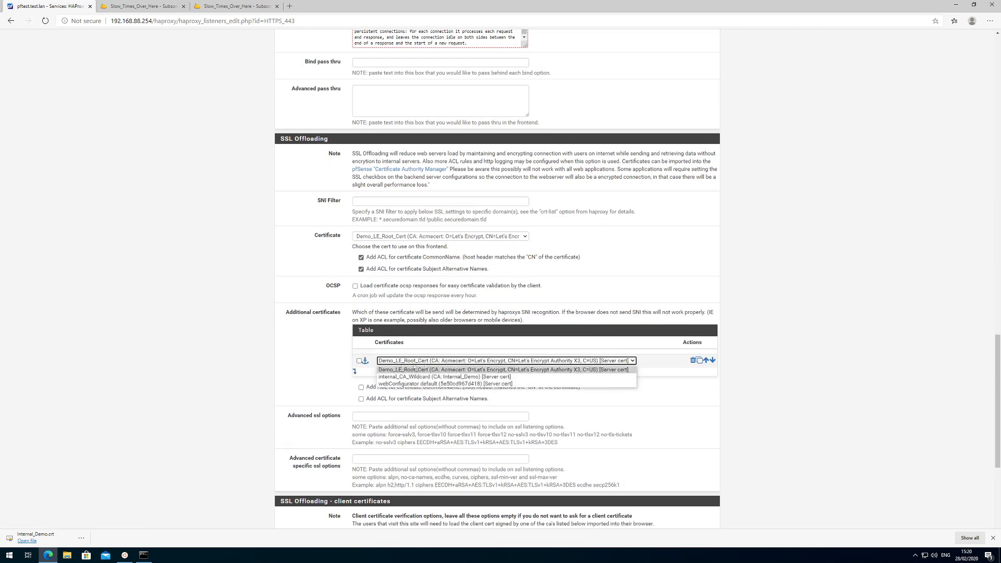
{"action": "left_click", "coordinate": [386, 378]}
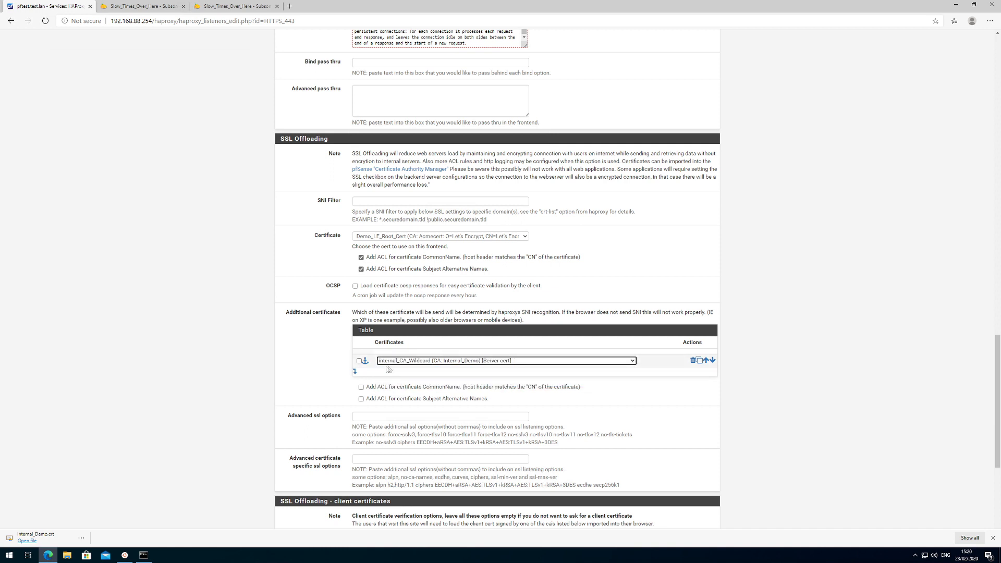
{"action": "left_click", "coordinate": [362, 388]}
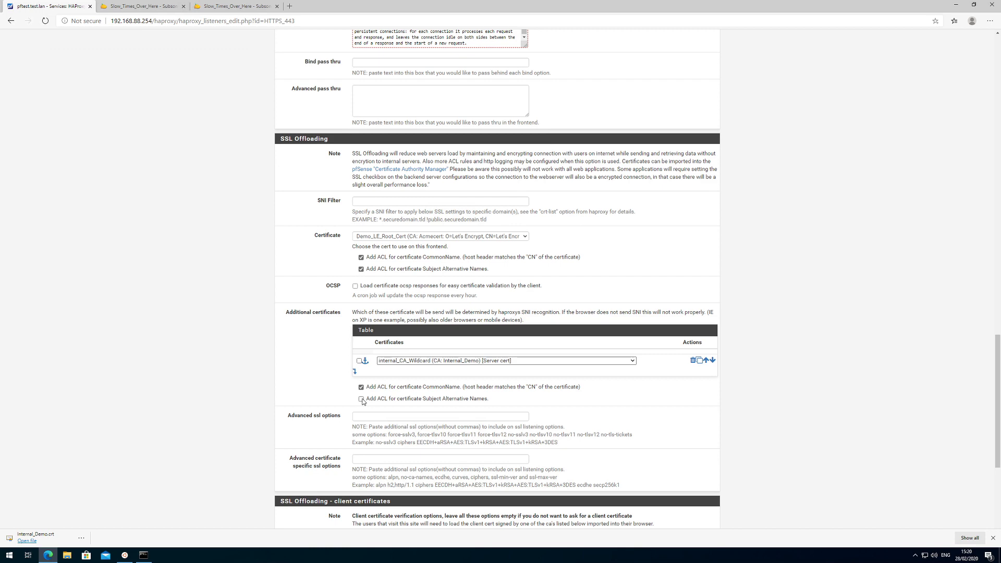
{"action": "scroll", "coordinate": [690, 409], "scroll_direction": "down", "scroll_amount": 4}
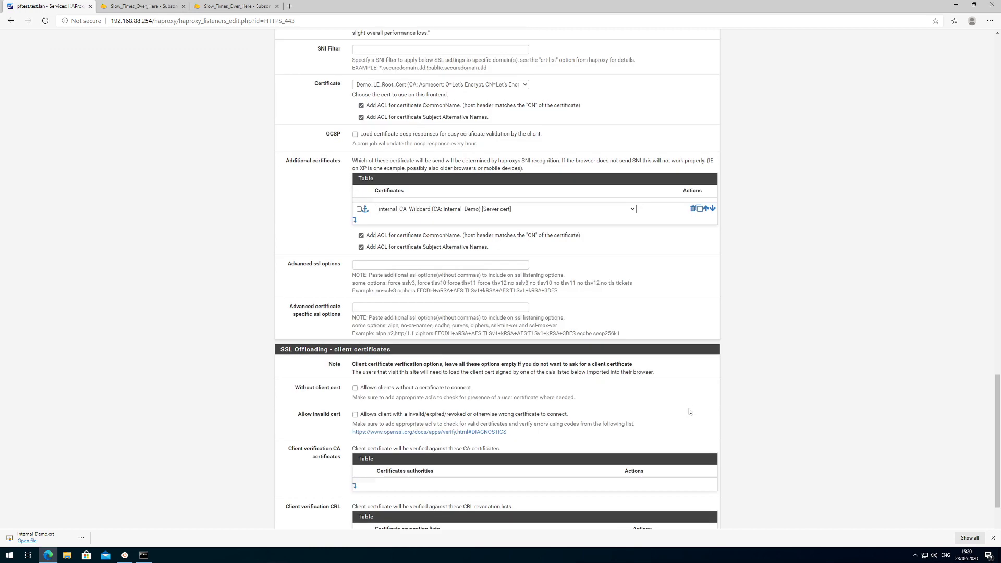
{"action": "left_click", "coordinate": [370, 490]}
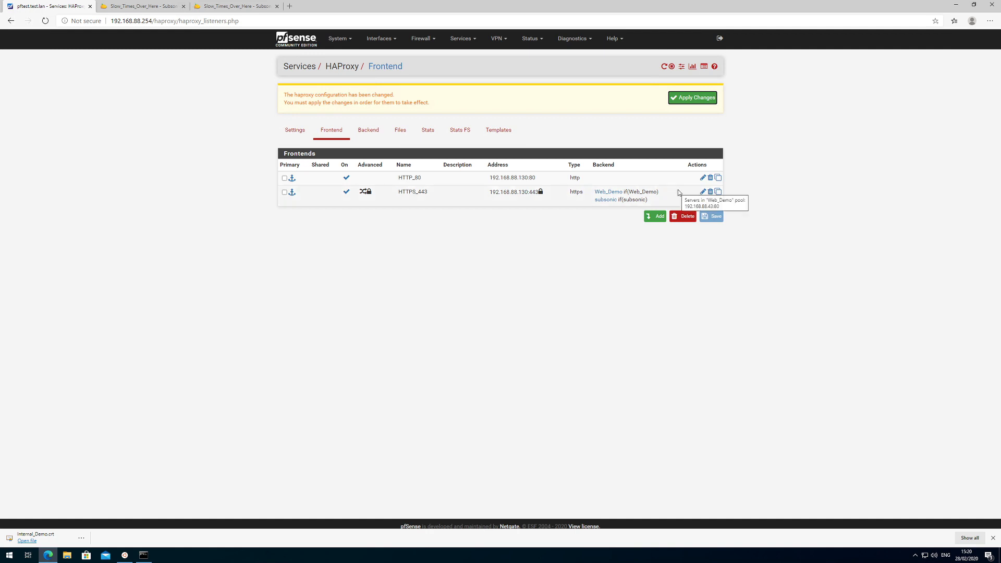
Apply HAProxy changes and add ACL sub_internal on HTTPS_443 matching hosts starting with sub.test.lan.
{"action": "left_click", "coordinate": [699, 99]}
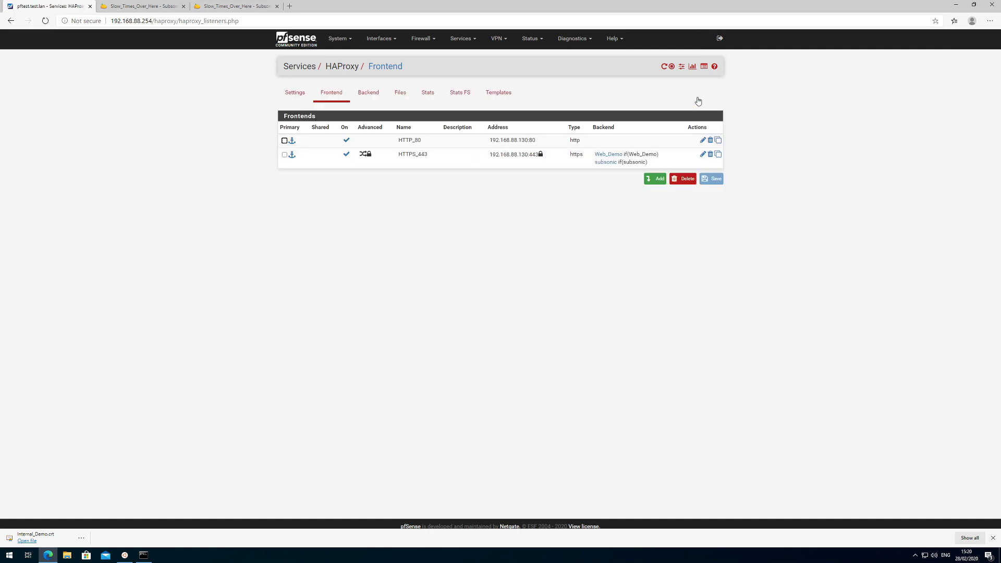
{"action": "left_click", "coordinate": [704, 156]}
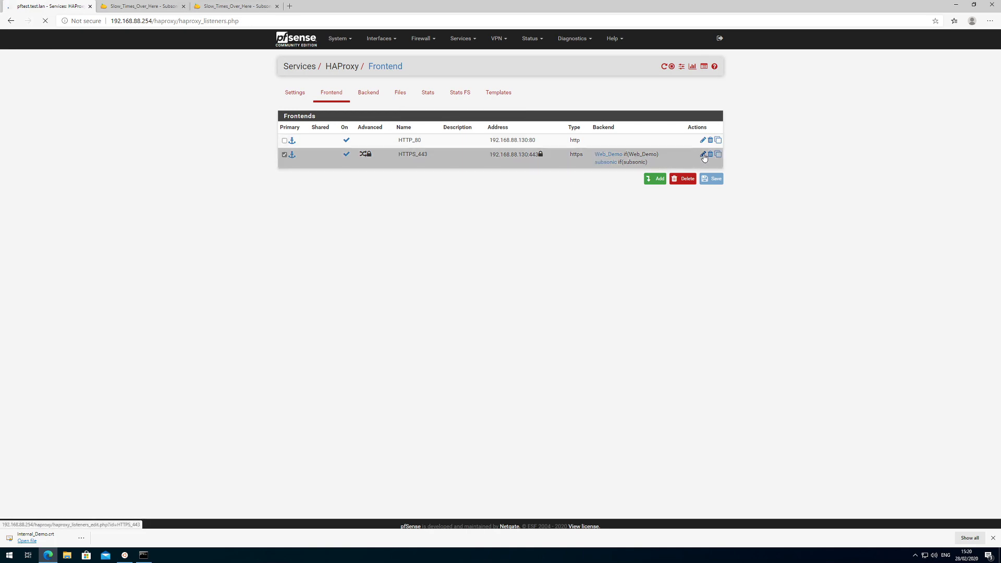
{"action": "scroll", "coordinate": [785, 307], "scroll_direction": "down", "scroll_amount": 5}
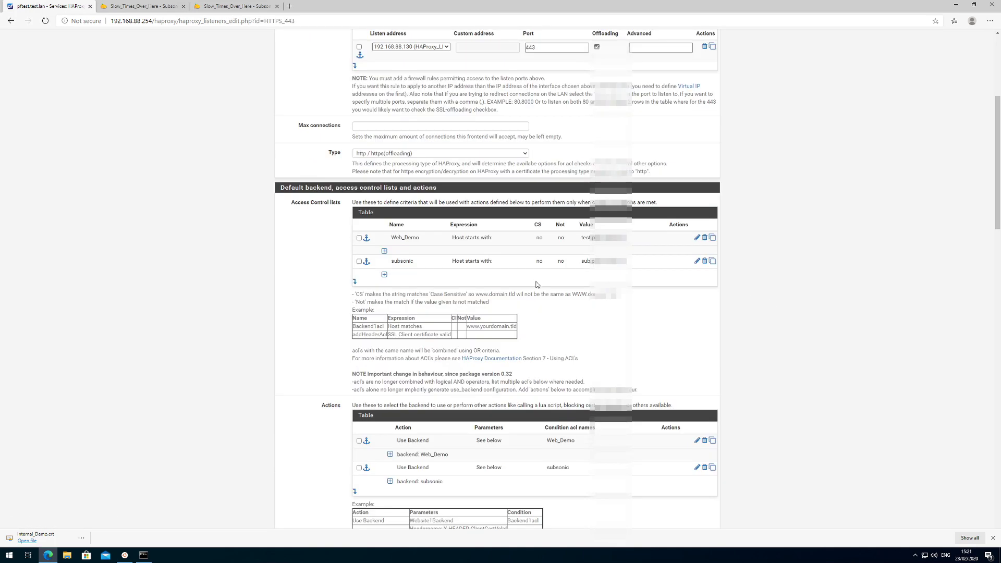
{"action": "left_click", "coordinate": [355, 283]}
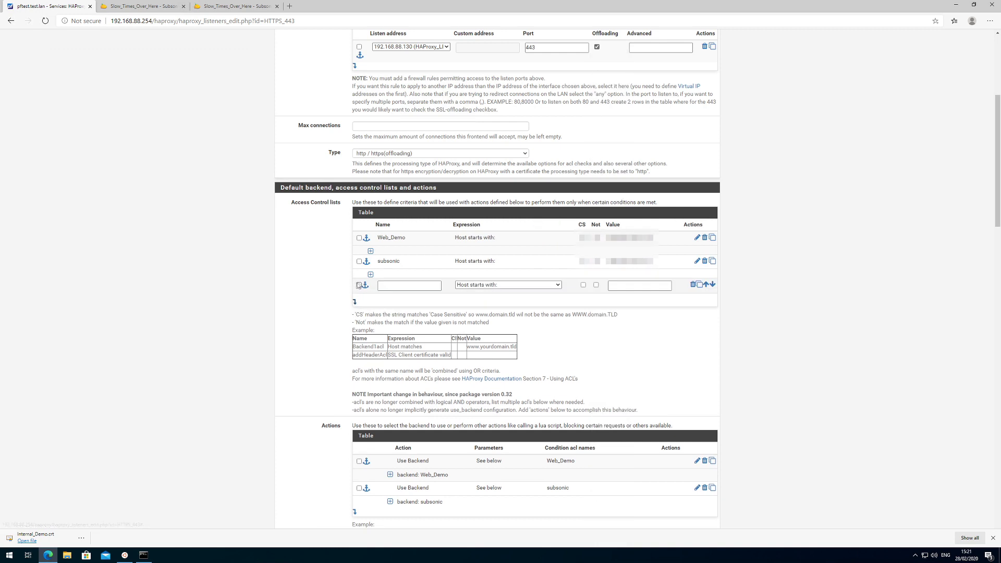
{"action": "type", "text": "sub_internal"}
{"action": "key", "text": "ctrl+a"}
{"action": "key", "text": "ctrl+c"}
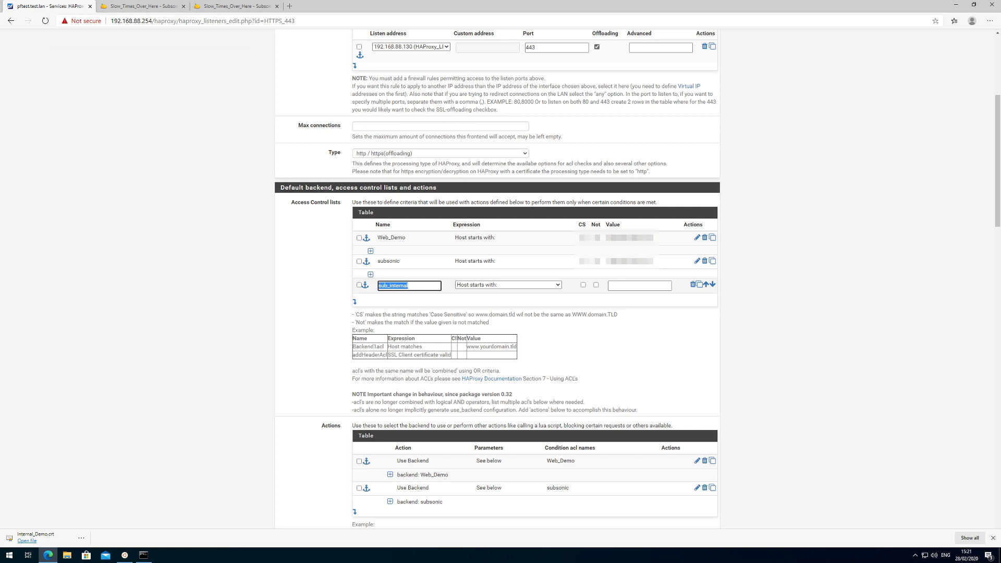
{"action": "left_click", "coordinate": [640, 286]}
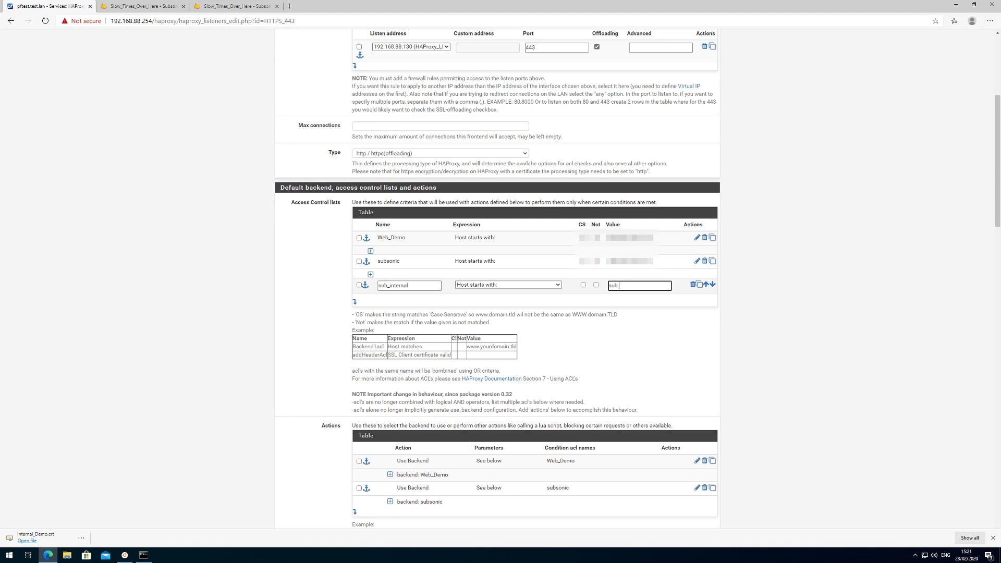
{"action": "type", "text": "sub.test.lan"}
{"action": "scroll", "coordinate": [751, 310], "scroll_direction": "down", "scroll_amount": 3}
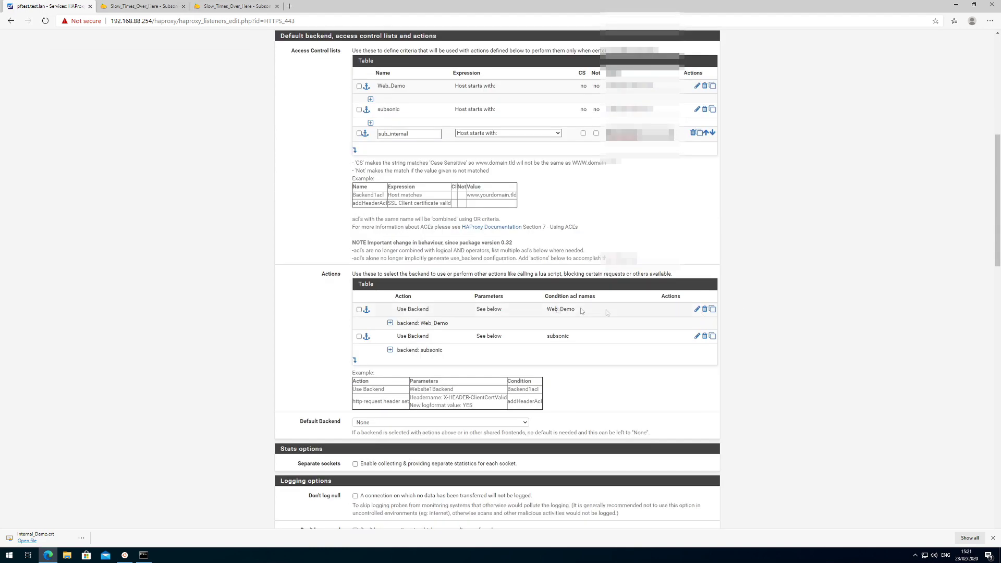
Add an action sending sub_internal requests to the subsonic backend, and save the frontend.
{"action": "left_click", "coordinate": [355, 360]}
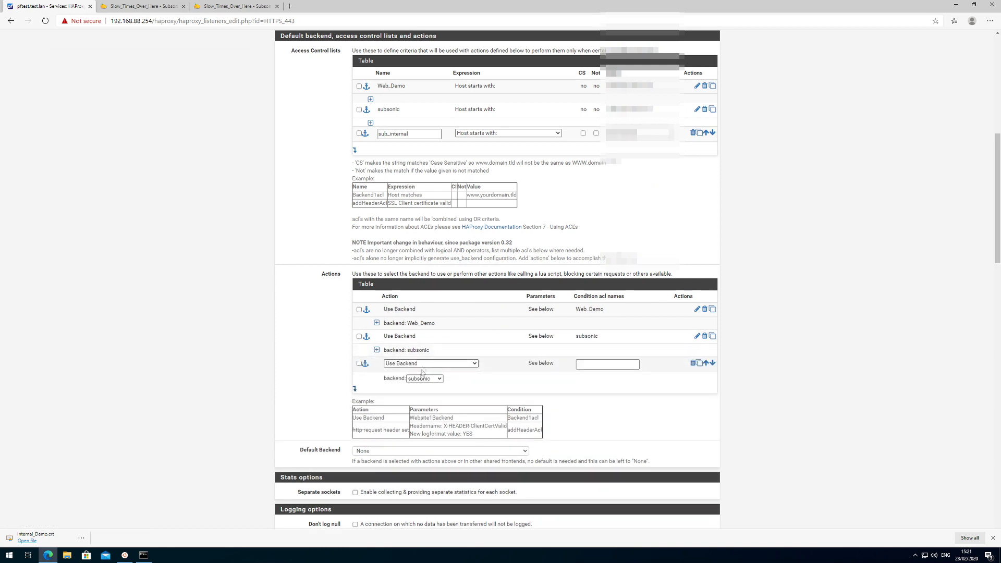
{"action": "left_click", "coordinate": [579, 365]}
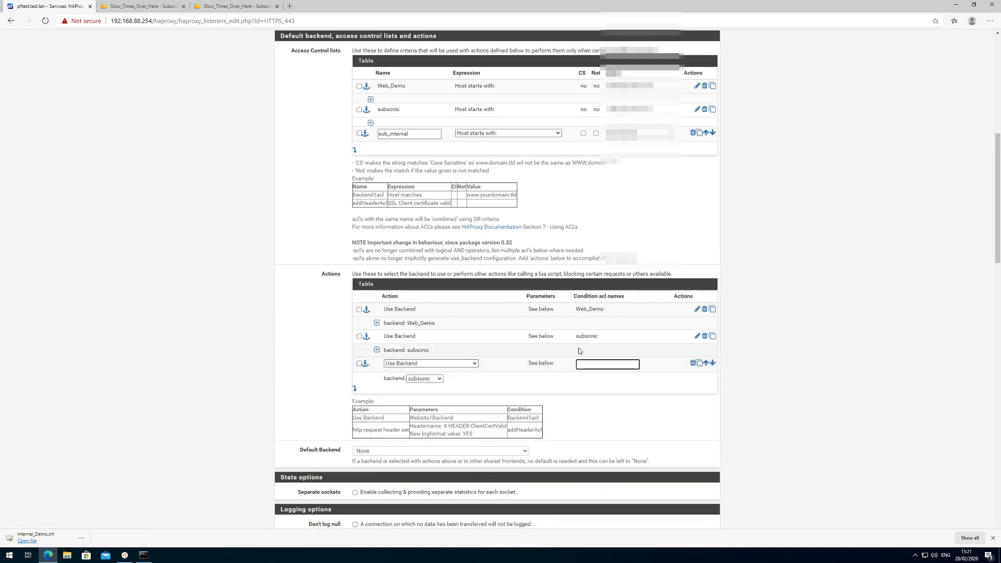
{"action": "key", "text": "ctrl+v"}
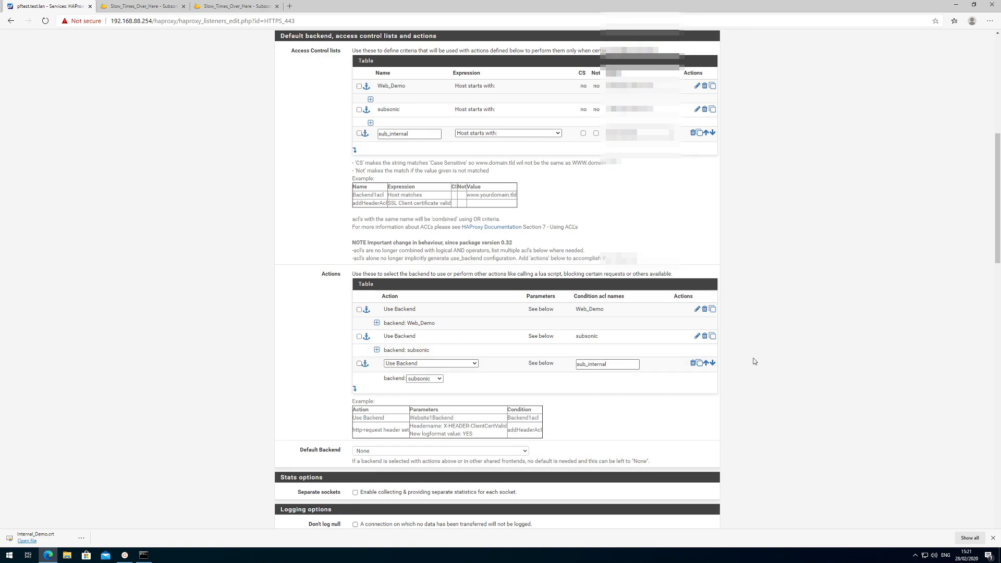
{"action": "scroll", "coordinate": [747, 362], "scroll_direction": "down", "scroll_amount": 7}
{"action": "scroll", "coordinate": [754, 362], "scroll_direction": "down", "scroll_amount": 8}
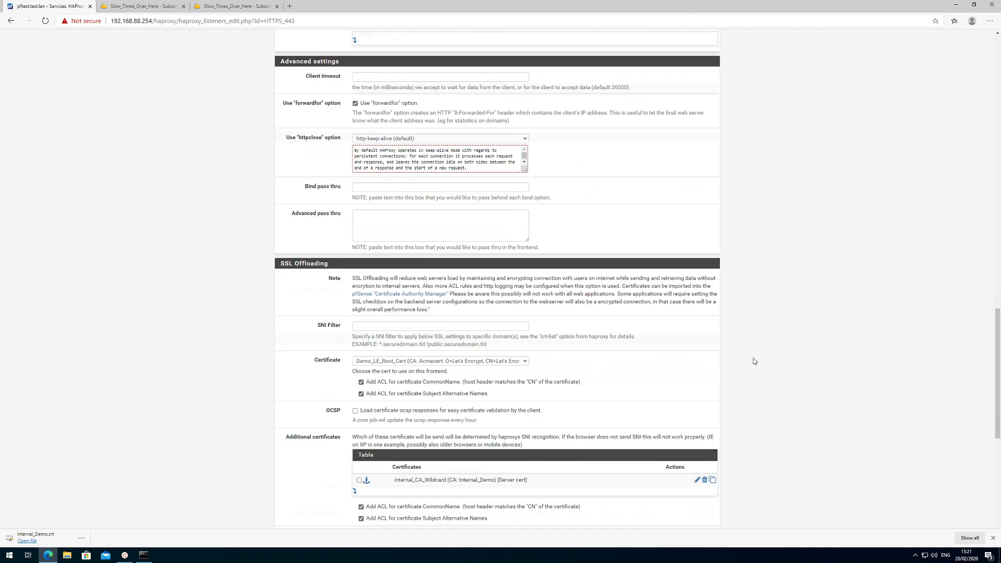
{"action": "scroll", "coordinate": [754, 361], "scroll_direction": "down", "scroll_amount": 3}
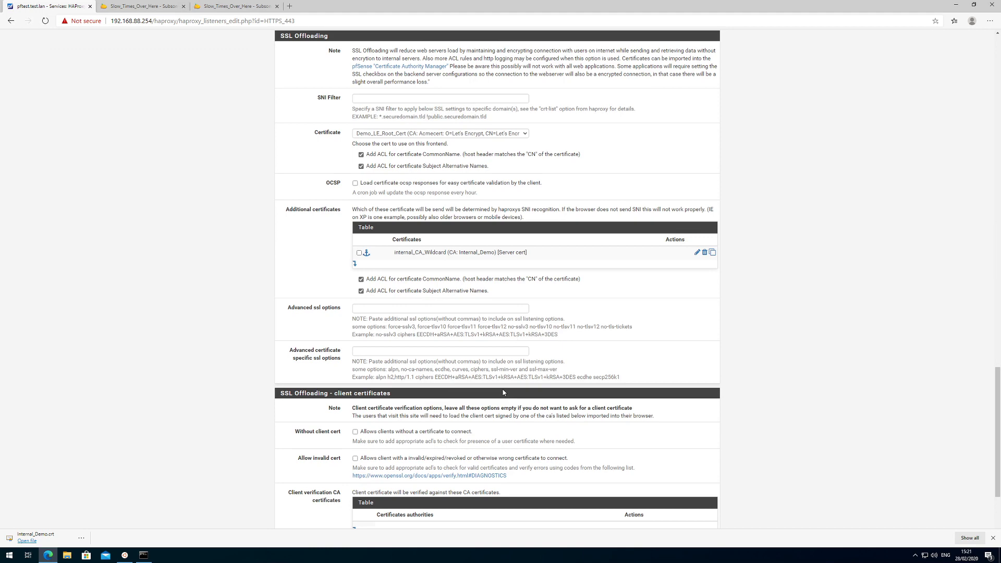
{"action": "scroll", "coordinate": [503, 393], "scroll_direction": "down", "scroll_amount": 3}
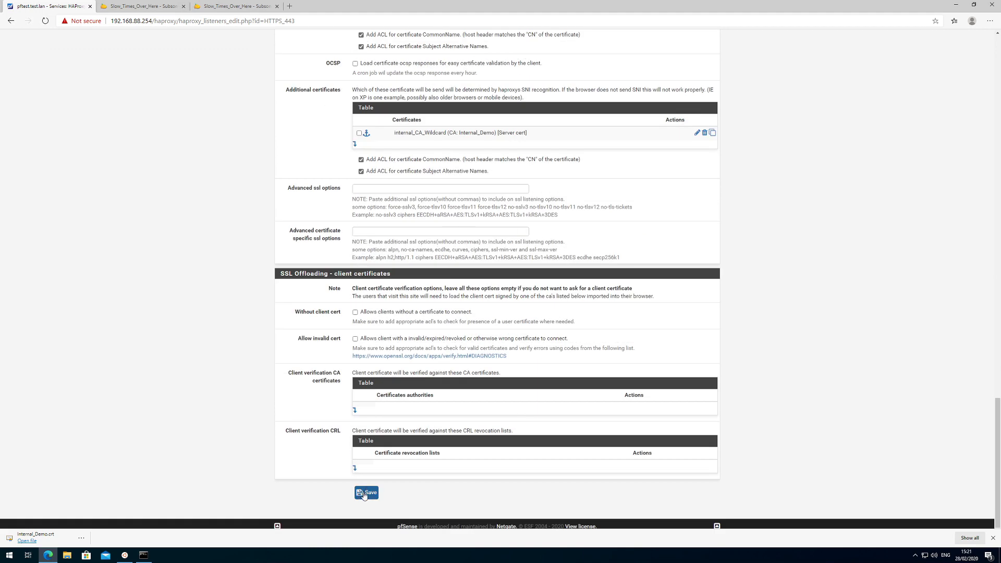
{"action": "left_click", "coordinate": [366, 494]}
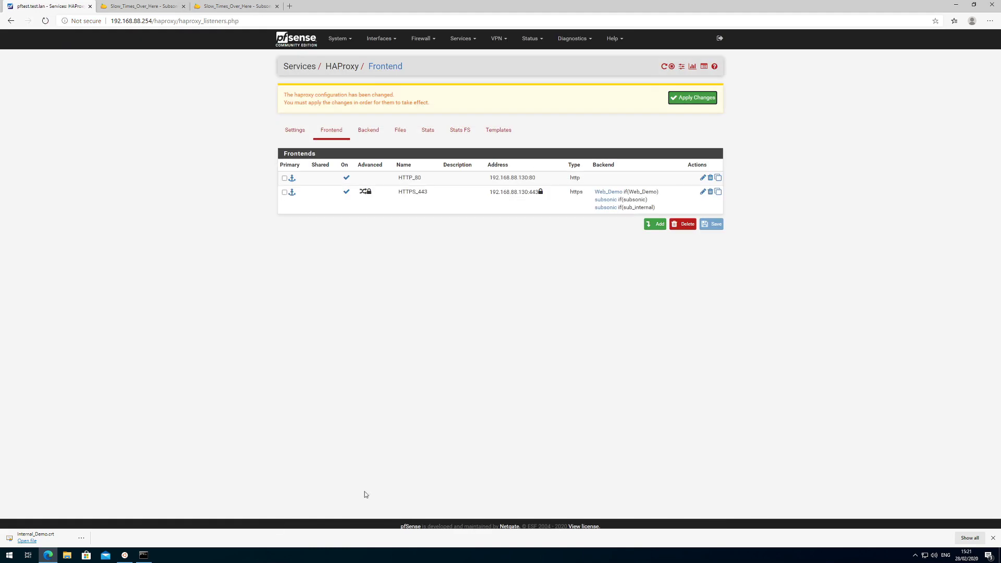
Apply the pending HAProxy changes, then ping sub.test.lan and flush the DNS cache.
{"action": "left_click", "coordinate": [672, 103]}
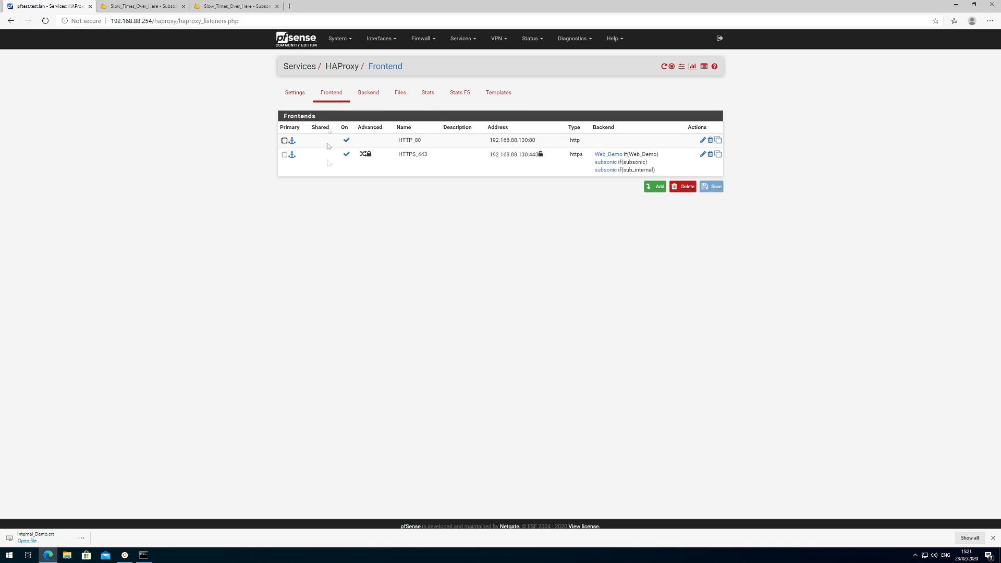
{"action": "left_click", "coordinate": [144, 555]}
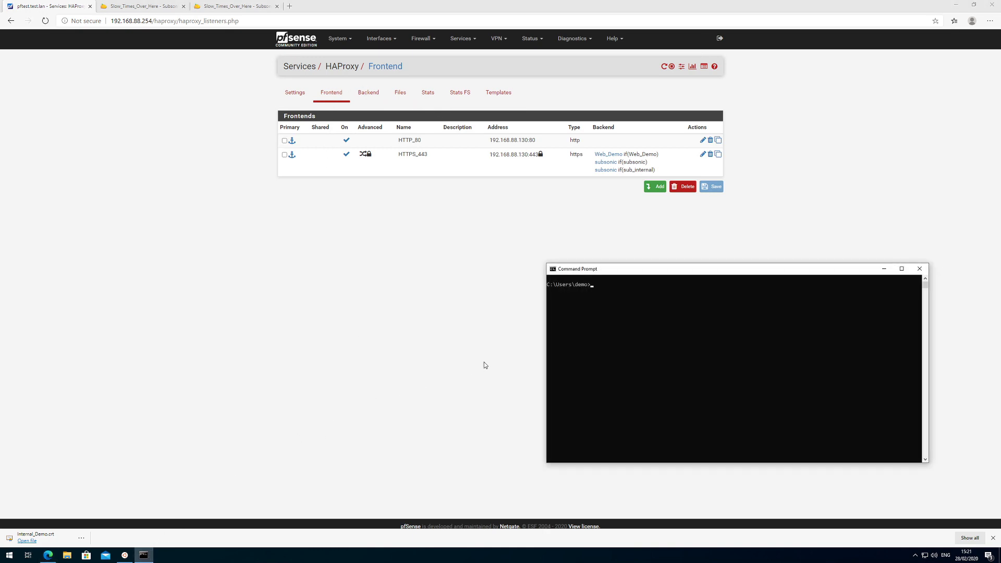
{"action": "type", "text": "ping sub.test.lan"}
{"action": "key", "text": "Return"}
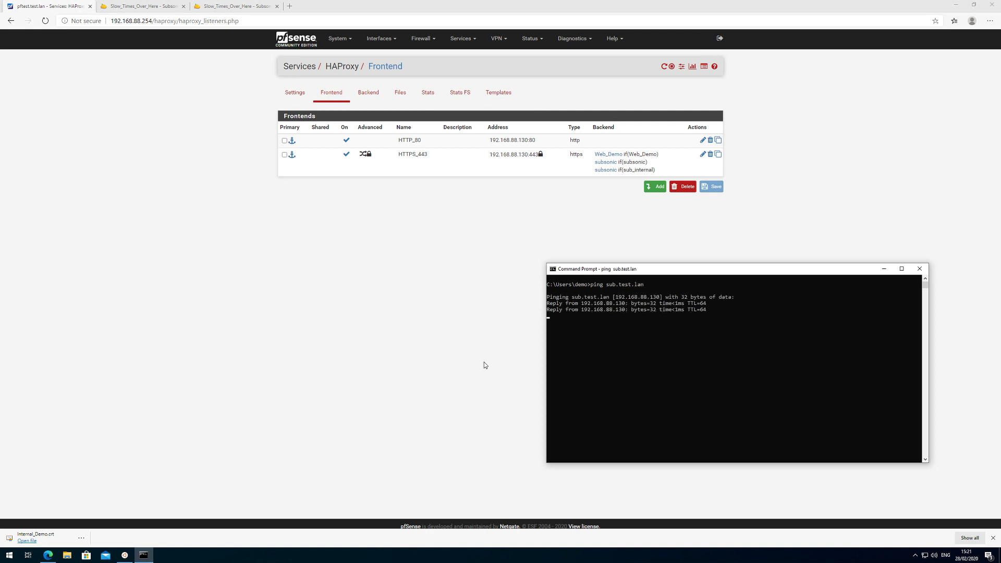
{"action": "key", "text": "ctrl+c"}
{"action": "type", "text": "ipconfig /flushdns"}
{"action": "key", "text": "Return"}
{"action": "key", "text": "Up"}
{"action": "key", "text": "Up"}
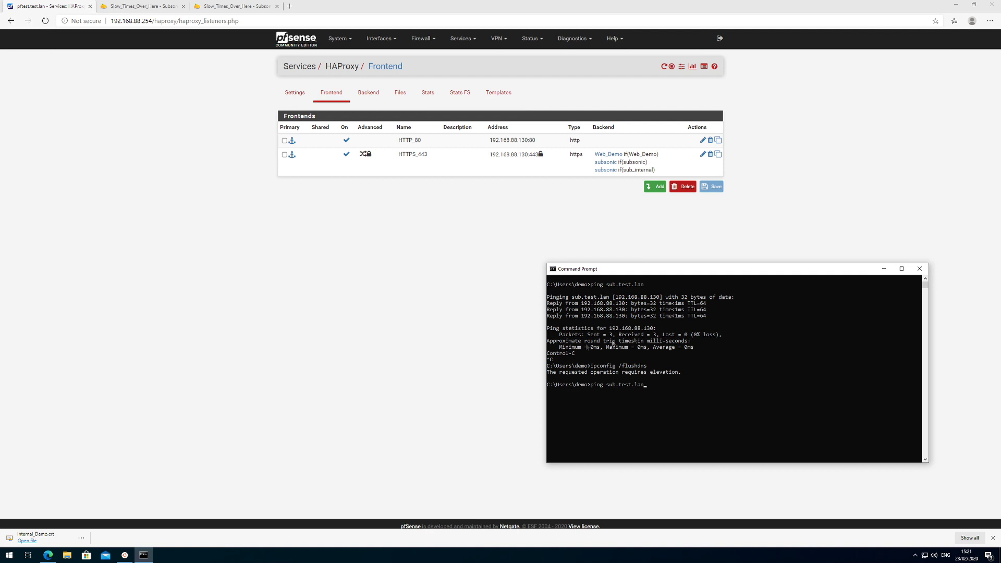
Close Command Prompt and relaunch cmd with administrator rights.
{"action": "left_click", "coordinate": [920, 269]}
{"action": "key", "text": "super"}
{"action": "type", "text": "cmd"}
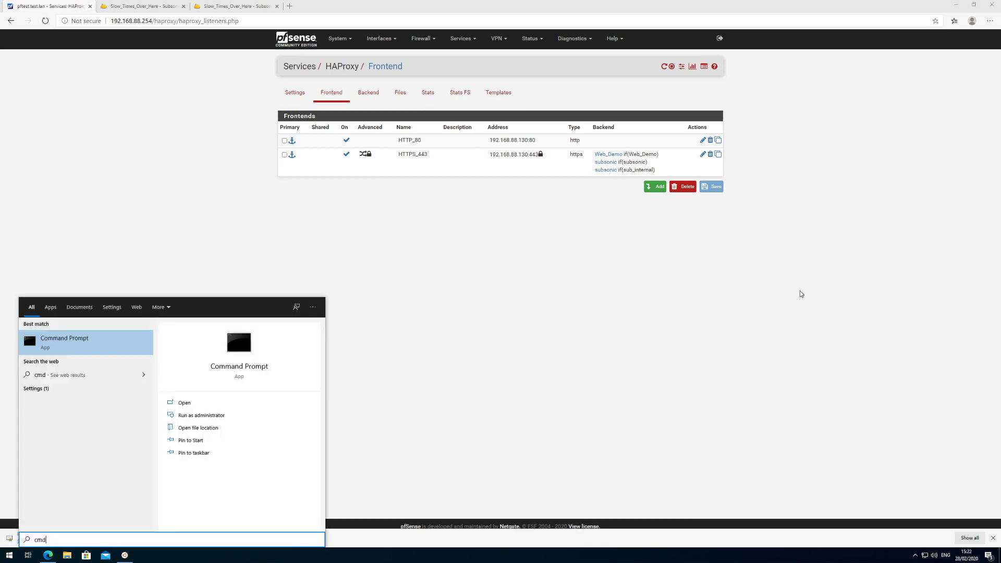
{"action": "key", "text": "ctrl+shift+Return"}
{"action": "key", "text": "alt+y"}
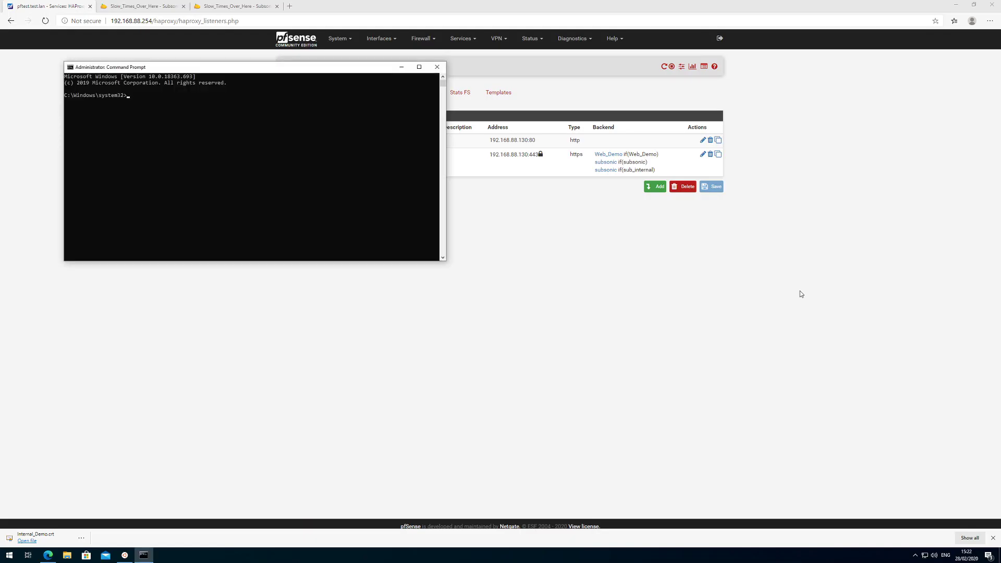
As administrator, run ipconfig /flushdns and ping sub.test.lan, which still cannot be found.
{"action": "type", "text": "ipconfig /flushn"}
{"action": "type", "text": "s"}
{"action": "key", "text": "Return"}
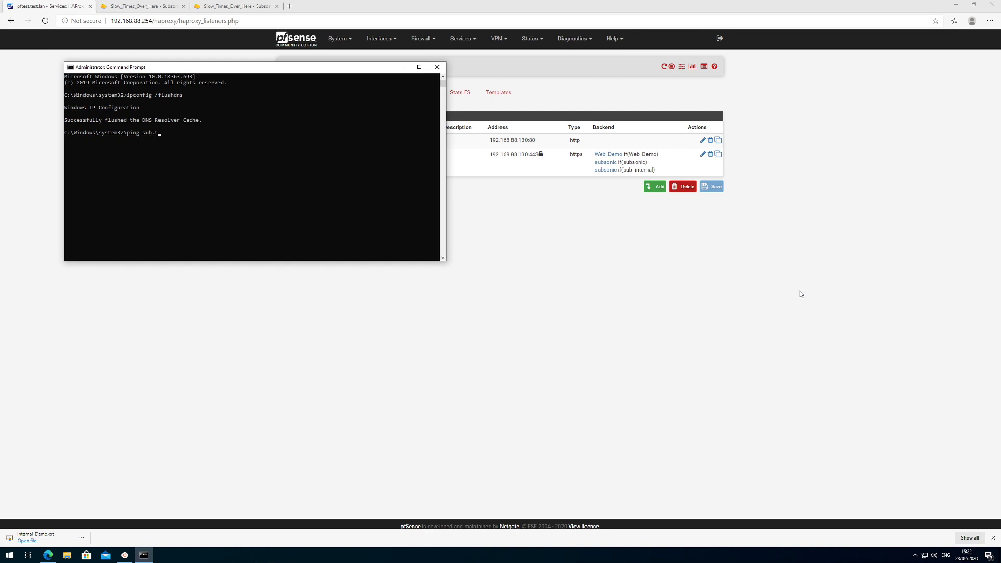
{"action": "type", "text": "ping sub.test.lan"}
{"action": "key", "text": "Return"}
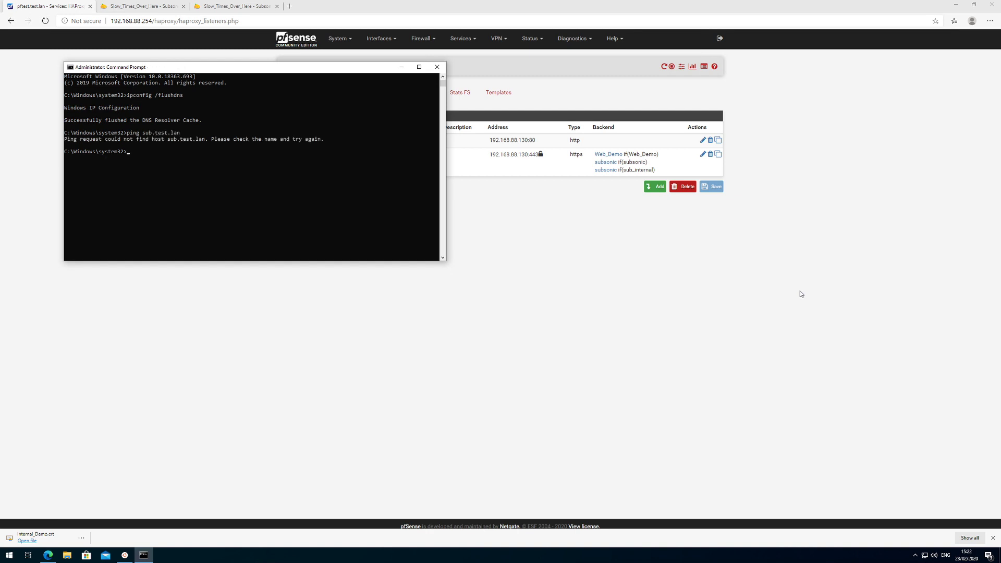
{"action": "left_click_drag", "start_coordinate": [344, 68], "coordinate": [751, 269]}
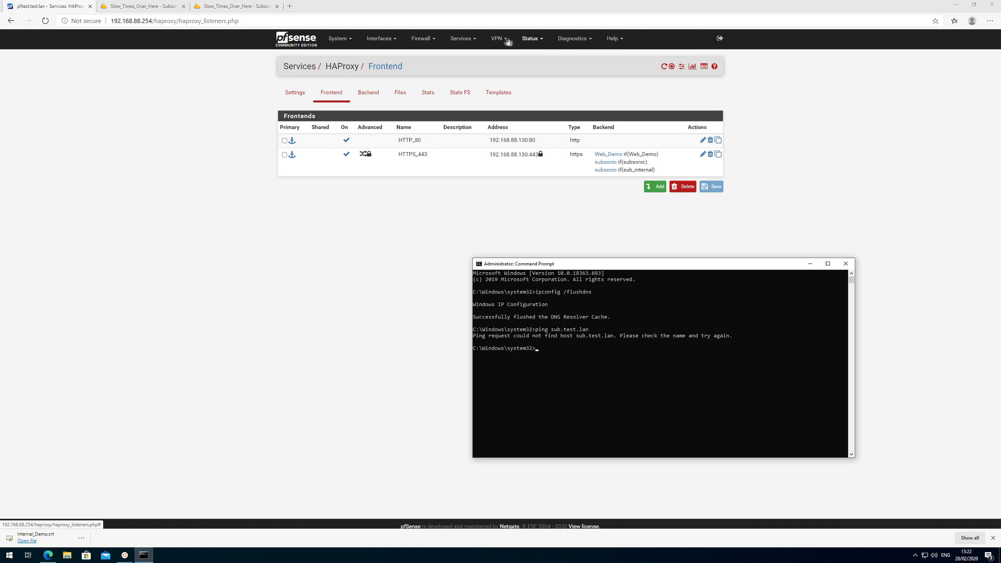
Start a new DNS Resolver host override with host name sub.
{"action": "left_click", "coordinate": [462, 39]}
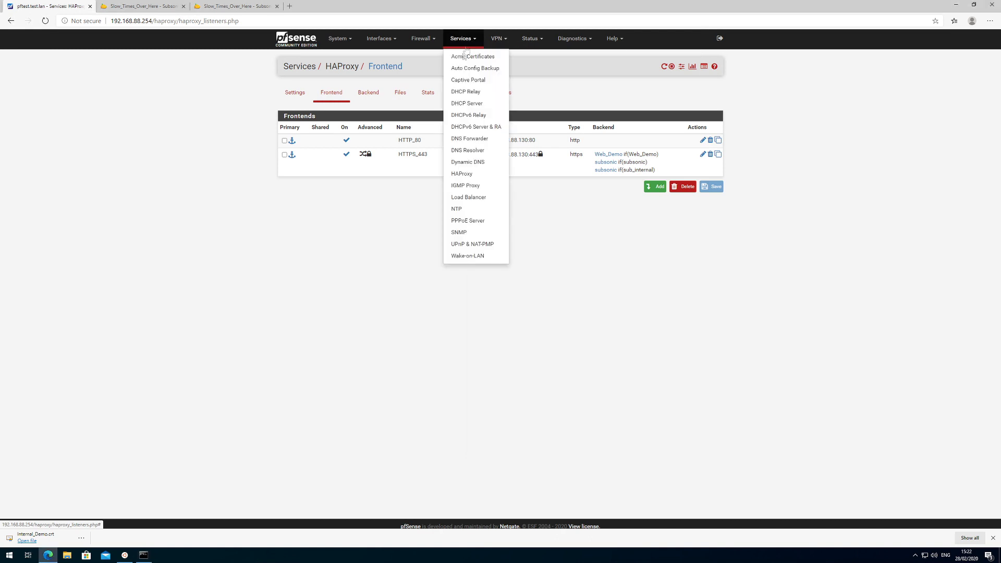
{"action": "left_click", "coordinate": [472, 151]}
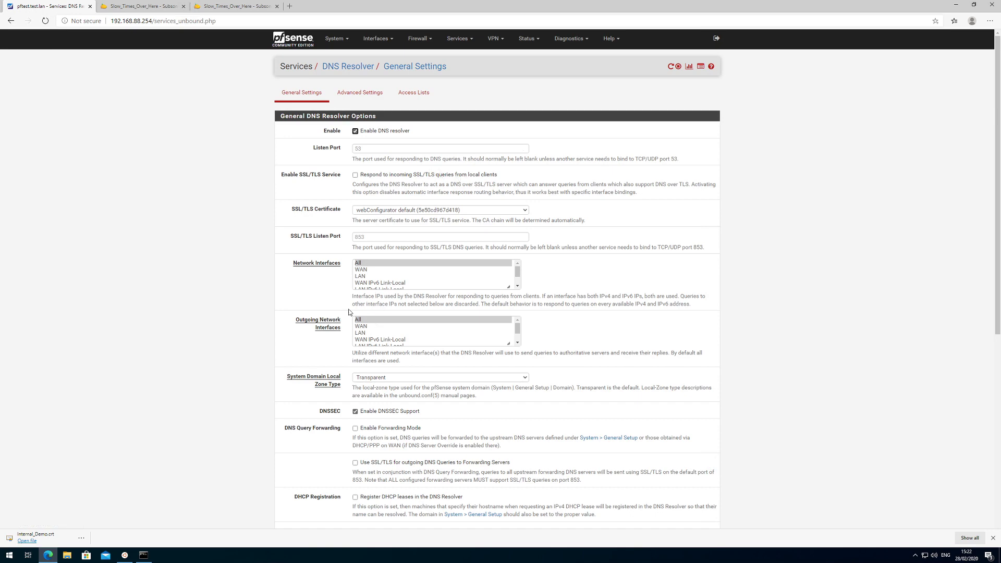
{"action": "scroll", "coordinate": [322, 317], "scroll_direction": "down", "scroll_amount": 6}
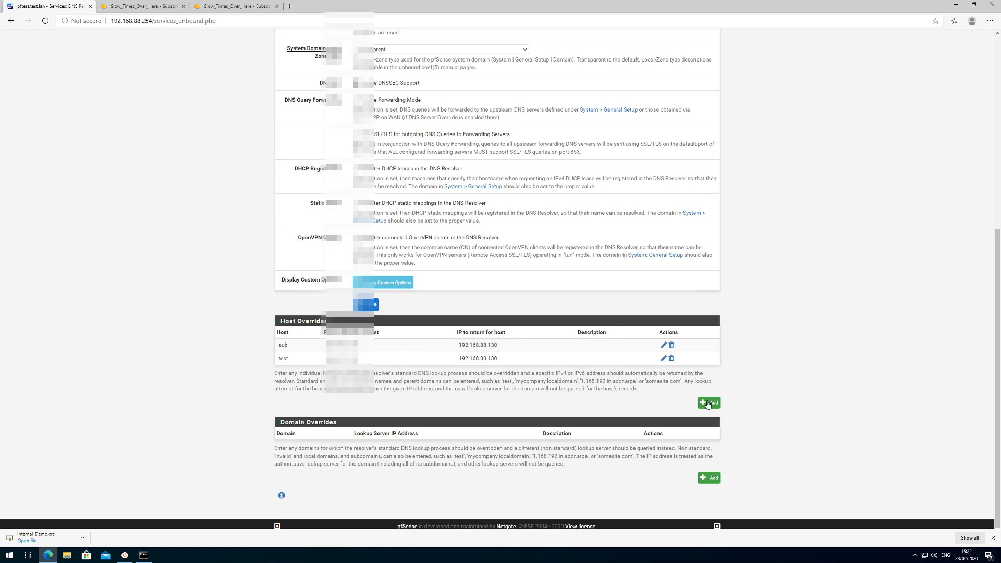
{"action": "left_click", "coordinate": [708, 403]}
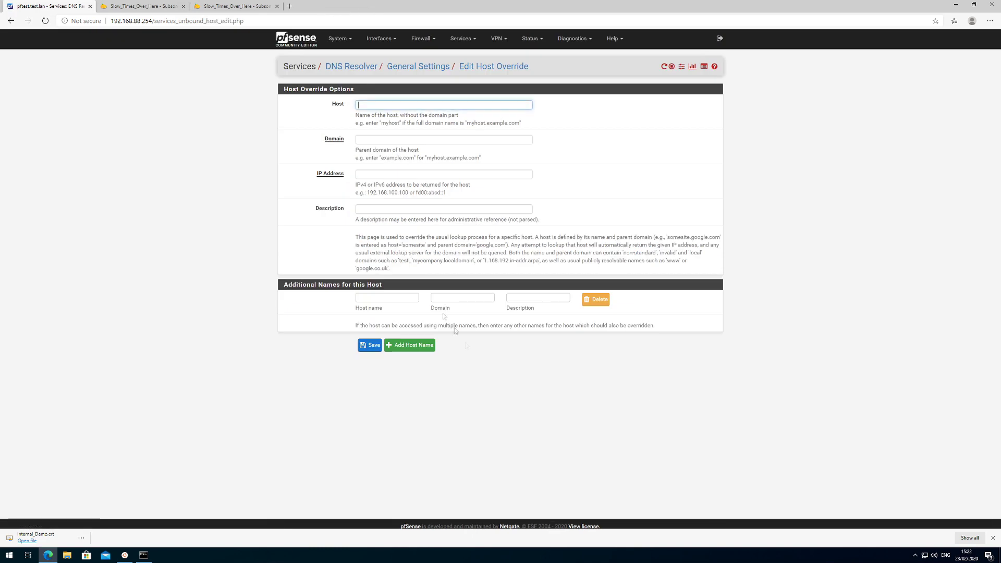
{"action": "type", "text": "sub"}
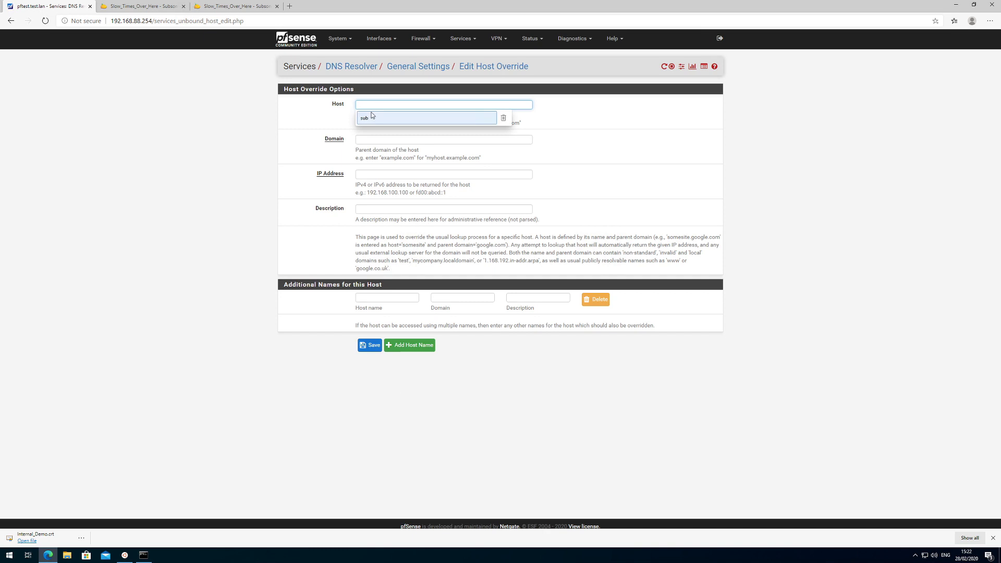
Set domain test.lan and IP 192.168.88.130, then save and apply the override.
{"action": "left_click", "coordinate": [444, 139]}
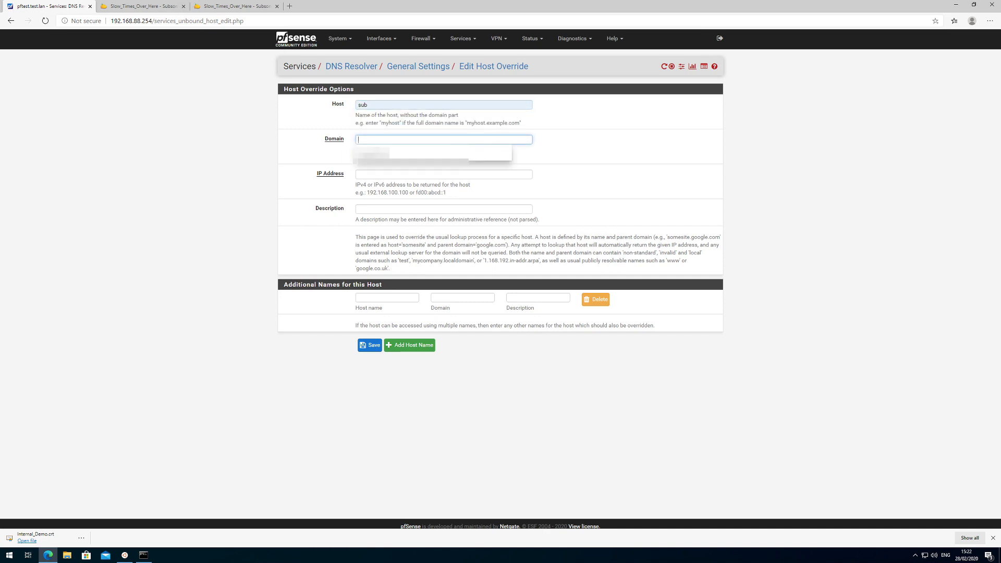
{"action": "type", "text": "test.lan"}
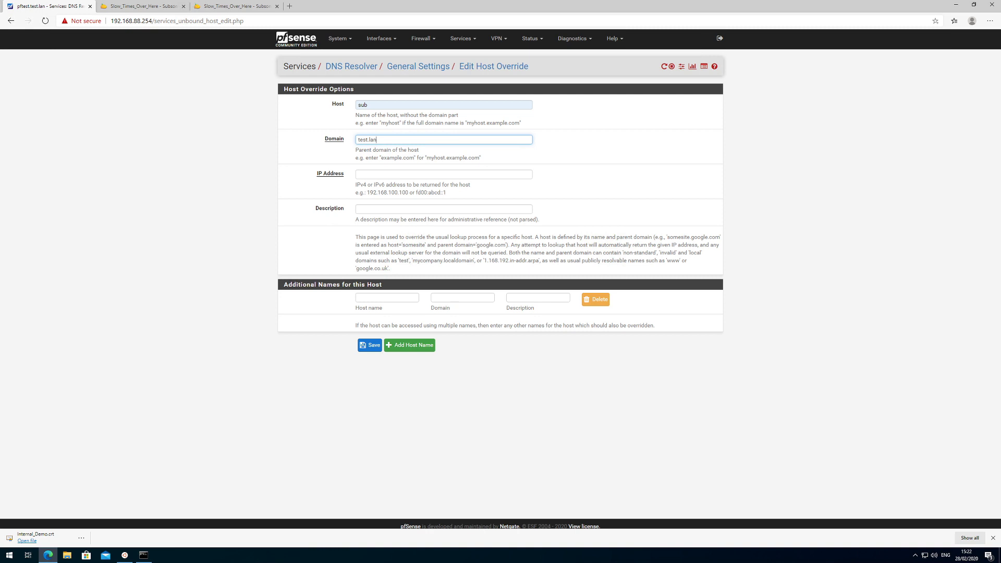
{"action": "left_click", "coordinate": [444, 174]}
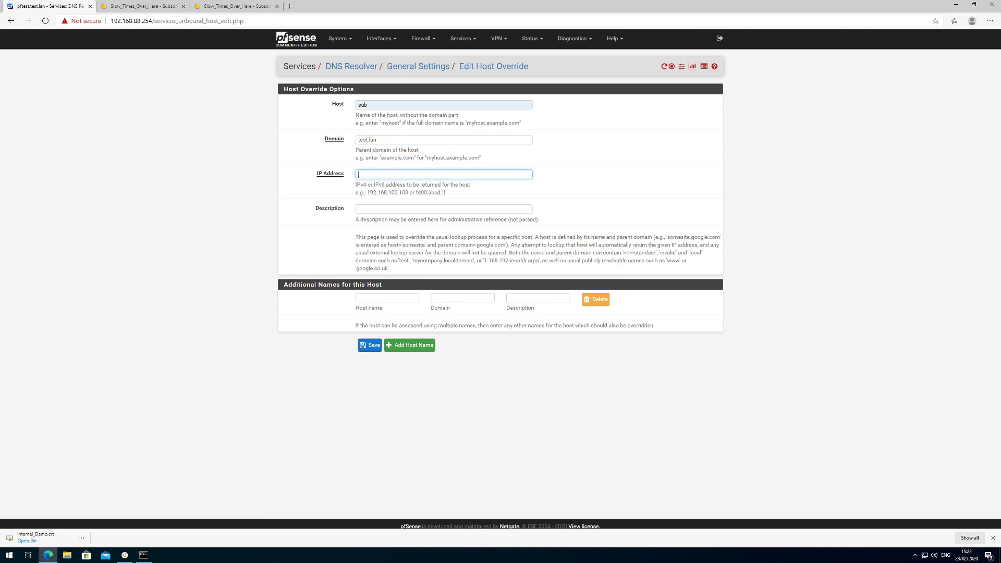
{"action": "type", "text": "192.1"}
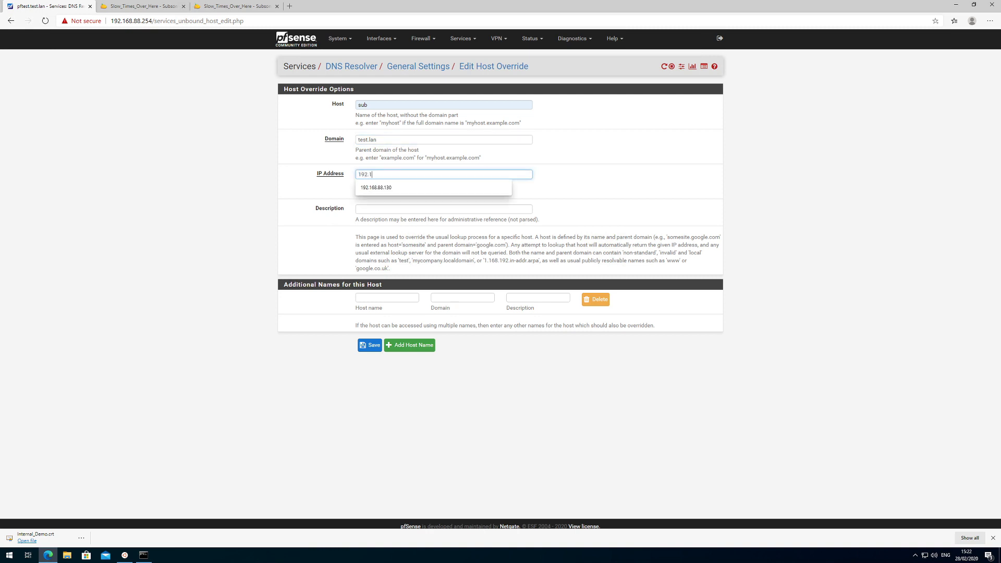
{"action": "type", "text": "68.88.130"}
{"action": "left_click", "coordinate": [636, 180]}
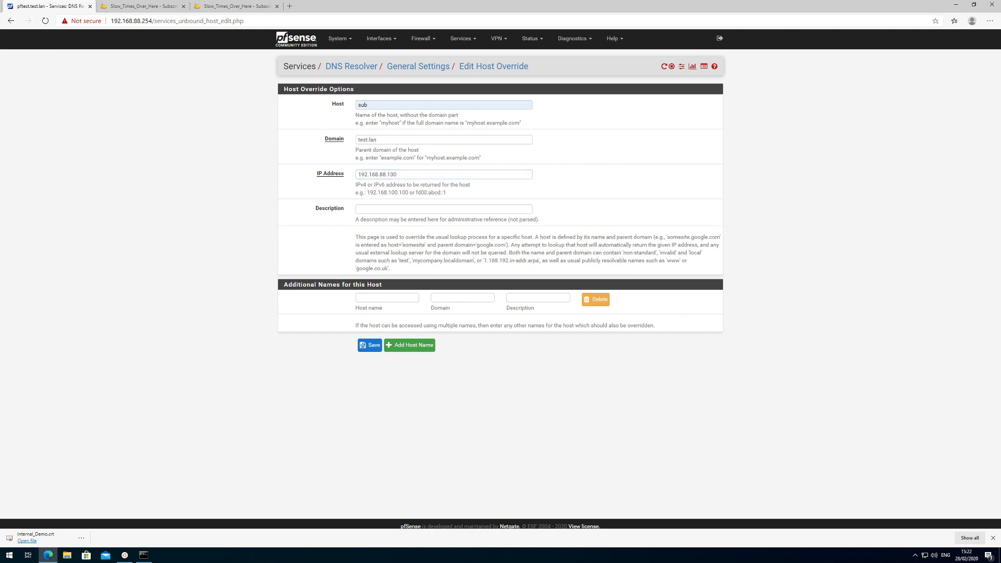
{"action": "left_click", "coordinate": [371, 349]}
{"action": "left_click", "coordinate": [681, 100]}
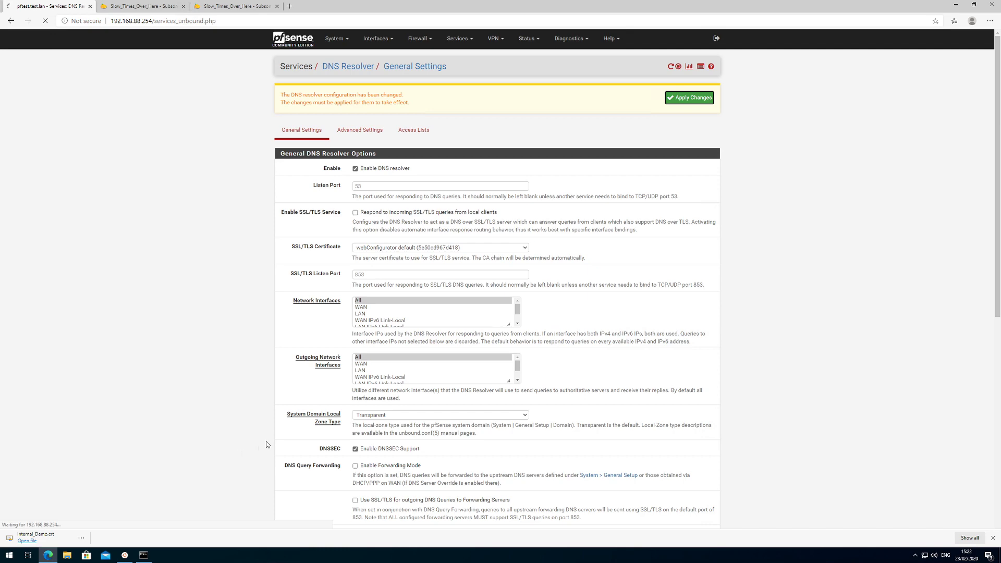
{"action": "mouse_move", "coordinate": [143, 555]}
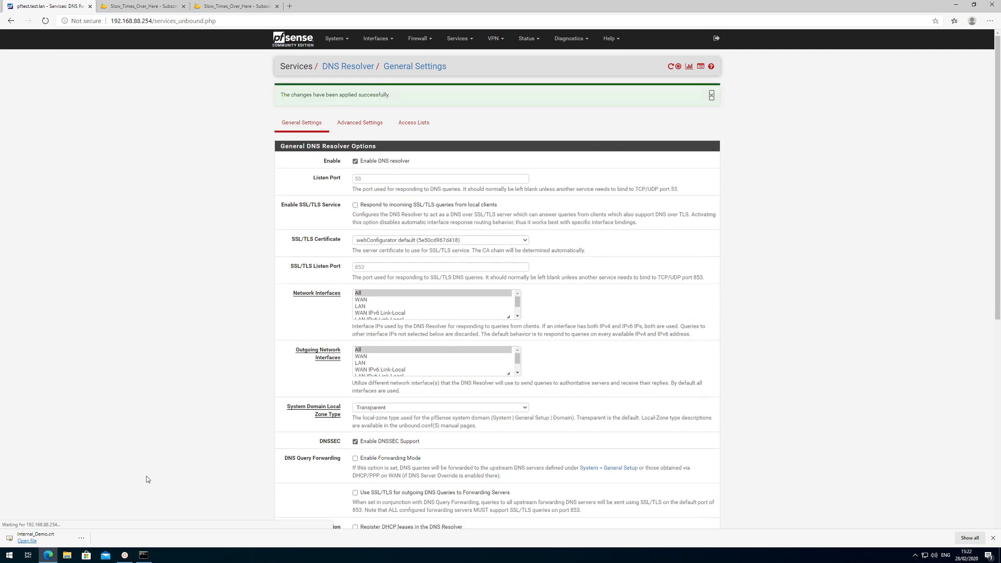
{"action": "left_click", "coordinate": [144, 555]}
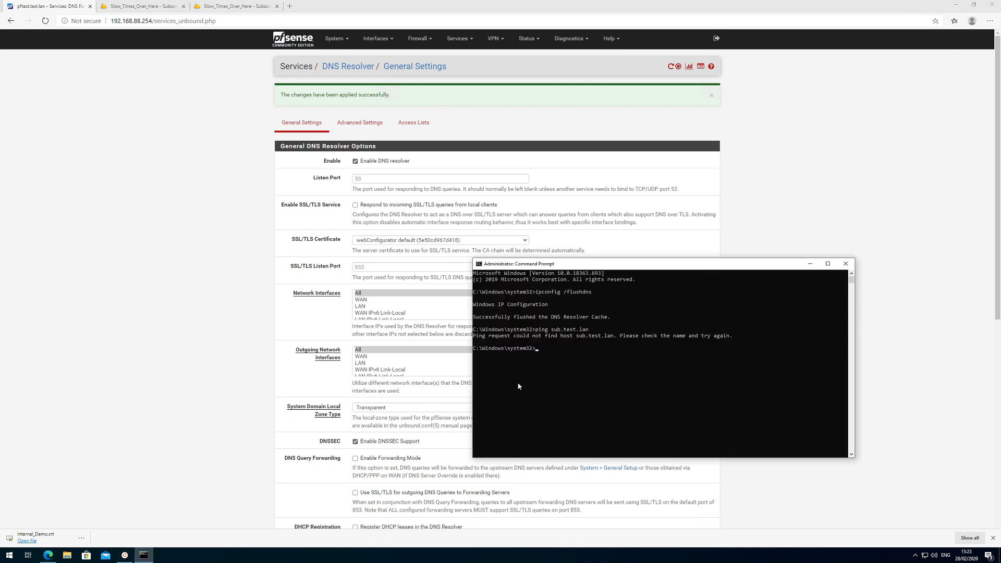
Re-run ping sub.test.lan, now resolving to 192.168.88.130 with 4 replies and 0% loss.
{"action": "key", "text": "Up"}
{"action": "key", "text": "Return"}
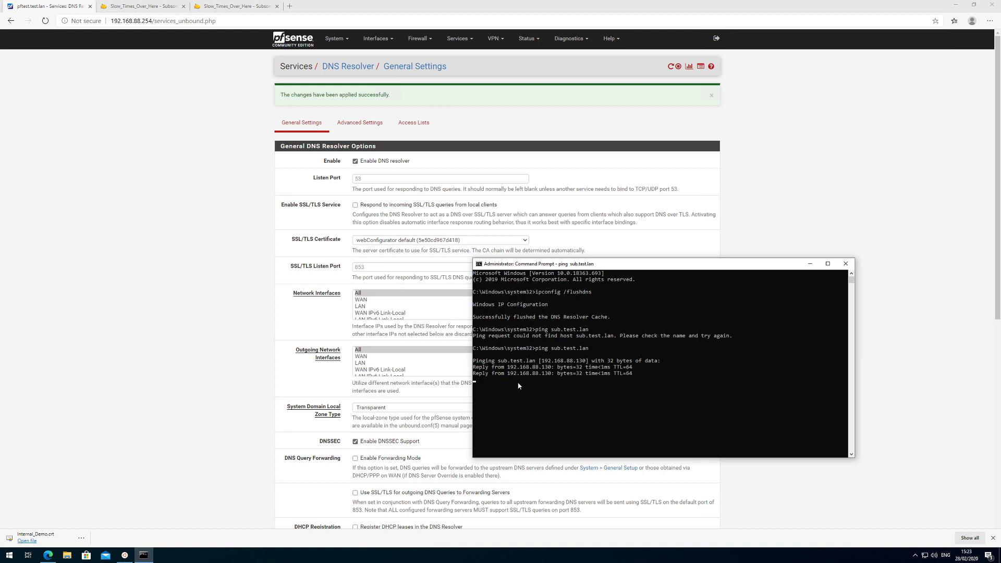
{"action": "key", "text": "Return"}
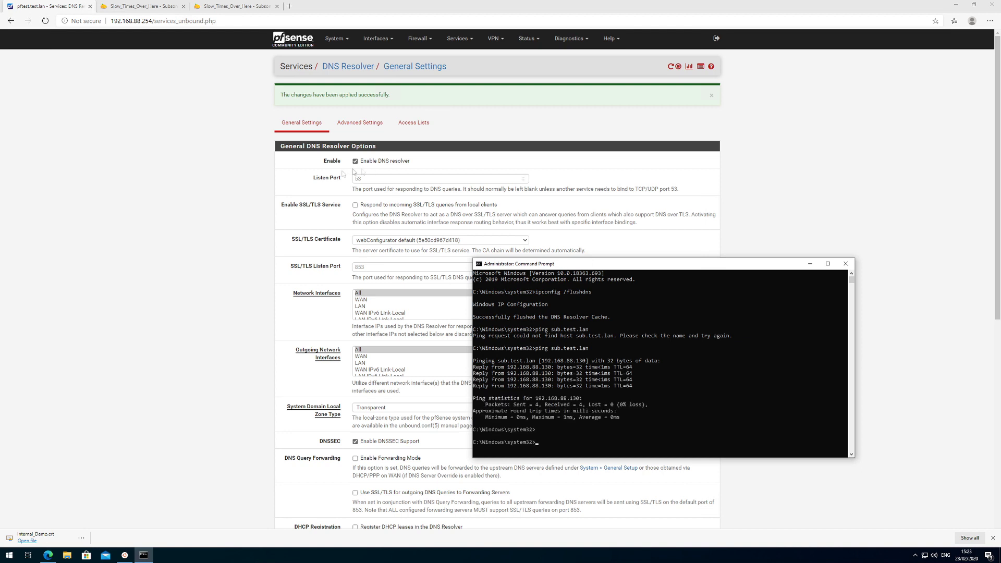
{"action": "left_click", "coordinate": [288, 7]}
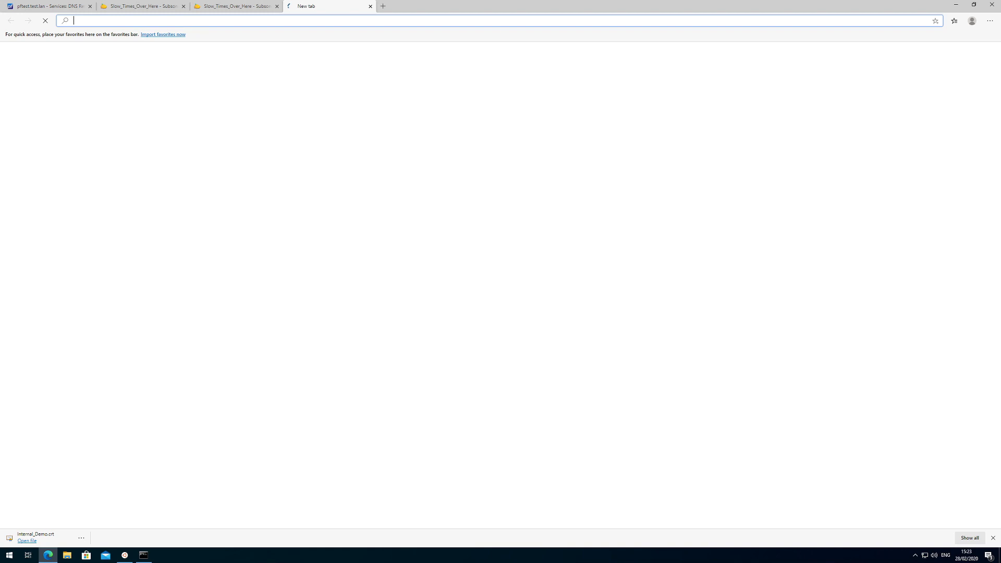
{"action": "type", "text": "http://sub."}
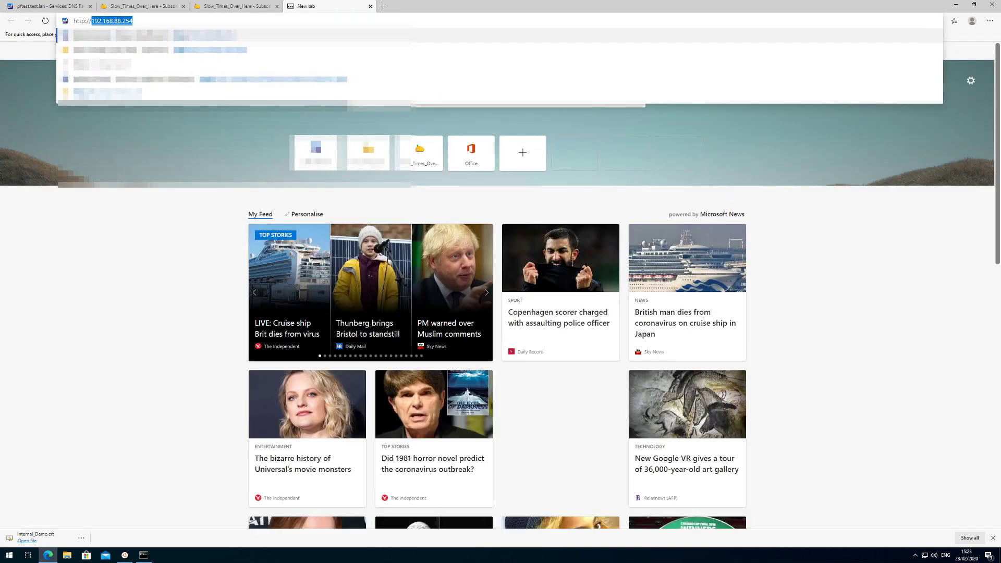
{"action": "type", "text": "test.lan"}
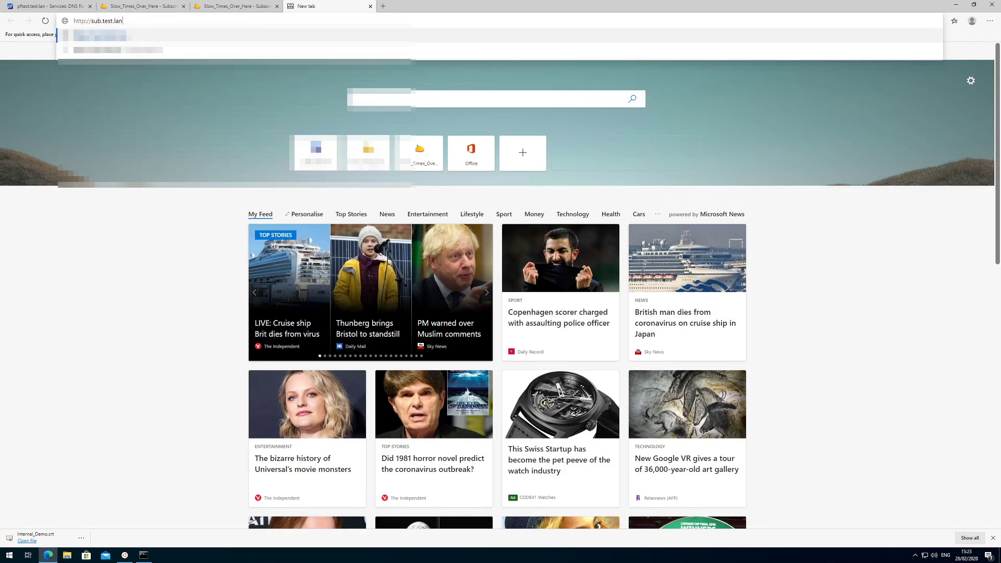
{"action": "key", "text": "Return"}
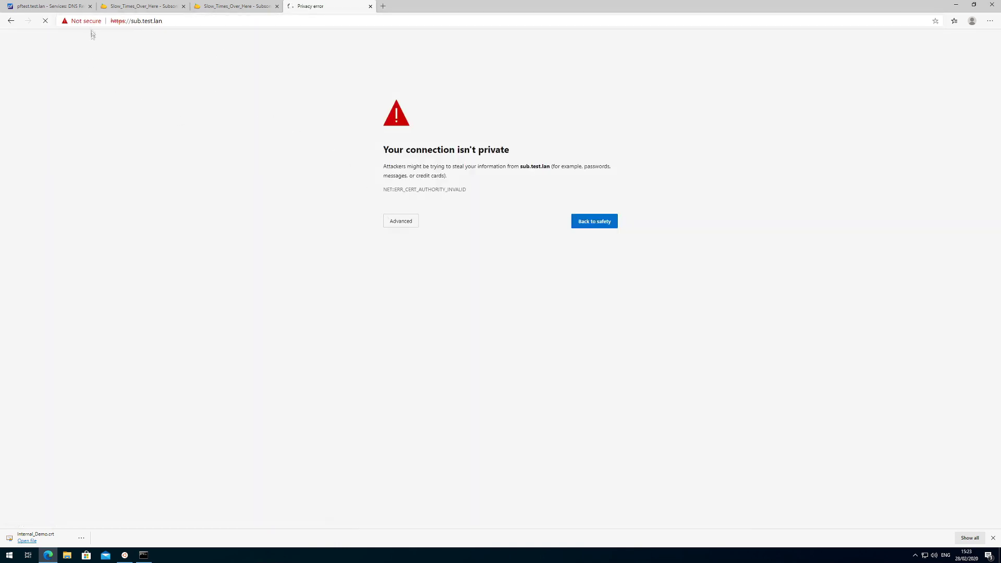
Inspect the untrusted *.test.lan certificate's General, Details and Certification Path, then show Advanced.
{"action": "left_click", "coordinate": [75, 23]}
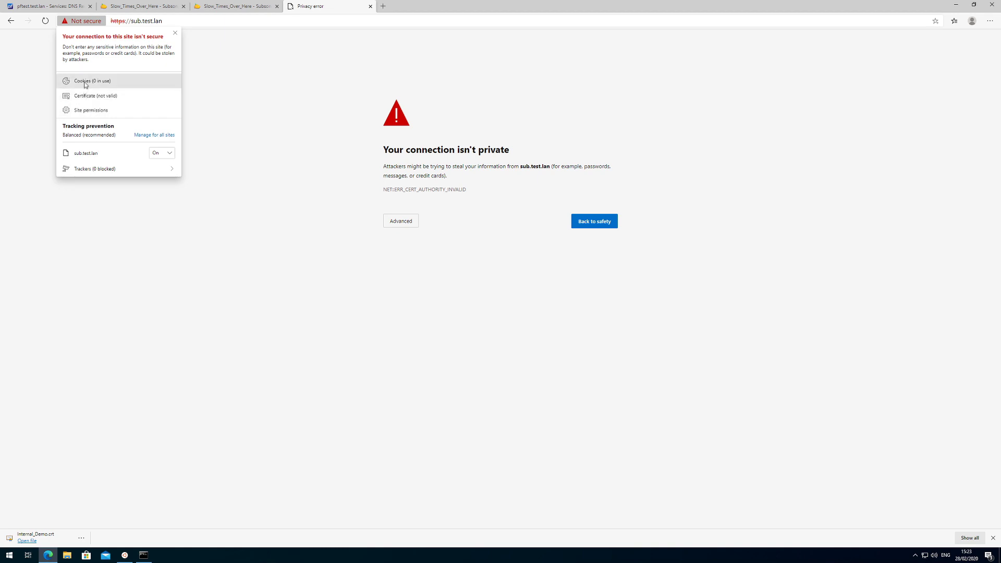
{"action": "left_click", "coordinate": [83, 96]}
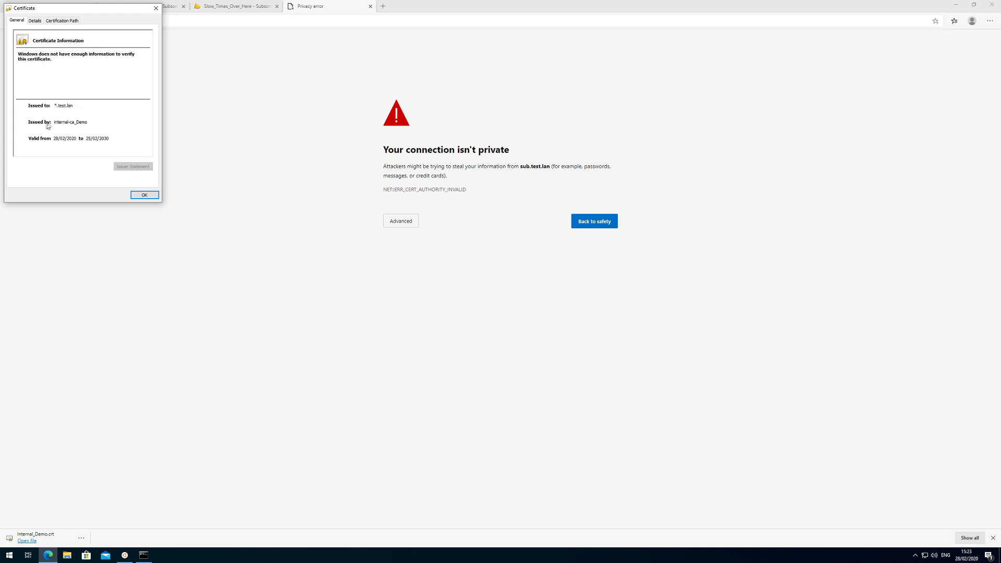
{"action": "left_click", "coordinate": [35, 20]}
{"action": "left_click_drag", "start_coordinate": [152, 56], "coordinate": [146, 86]}
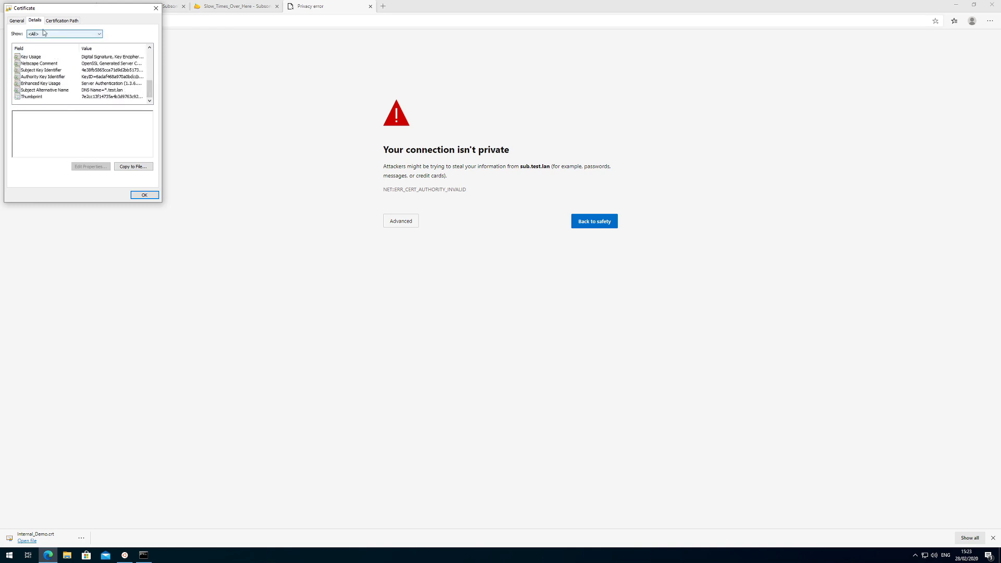
{"action": "left_click", "coordinate": [61, 20]}
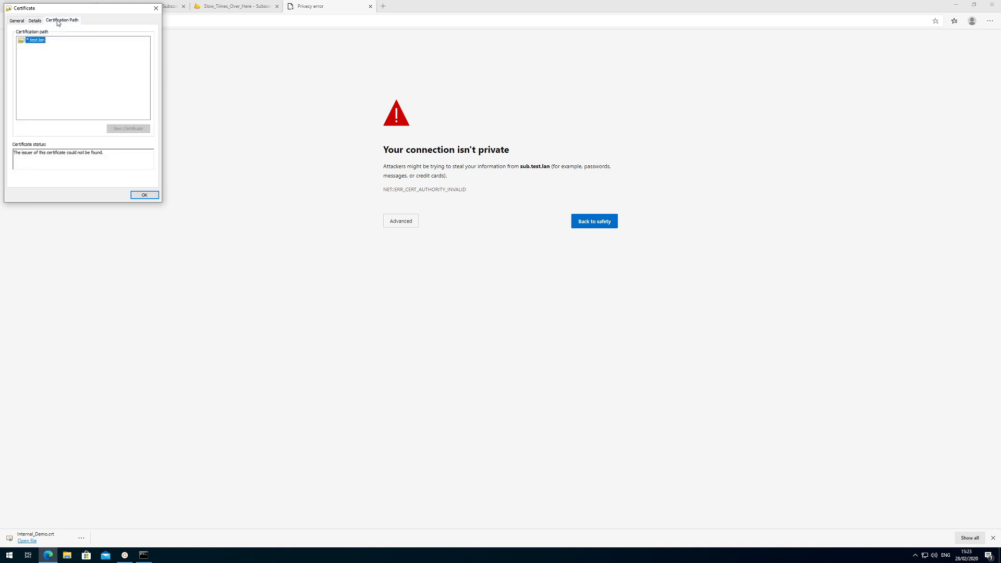
{"action": "left_click", "coordinate": [15, 21]}
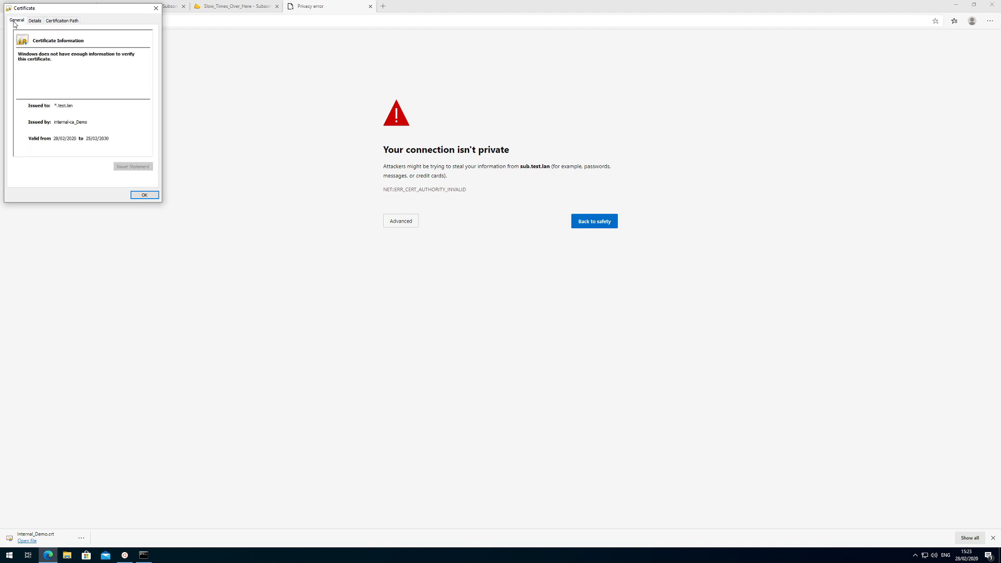
{"action": "left_click", "coordinate": [144, 194]}
{"action": "left_click", "coordinate": [401, 223]}
Continue to sub.test.lan (unsafe) to see the Subsonic login, then close that tab.
{"action": "left_click", "coordinate": [412, 281]}
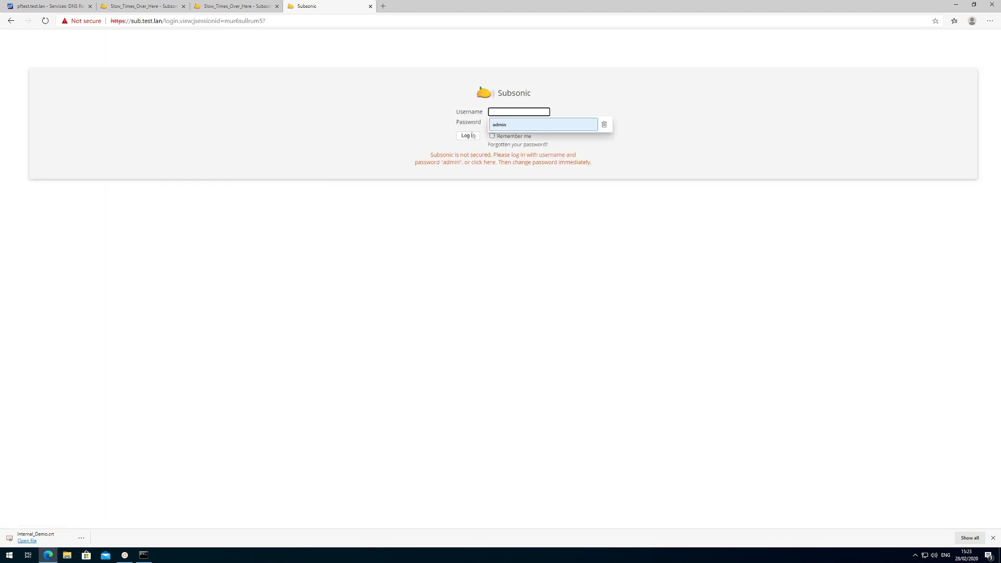
{"action": "left_click", "coordinate": [370, 6]}
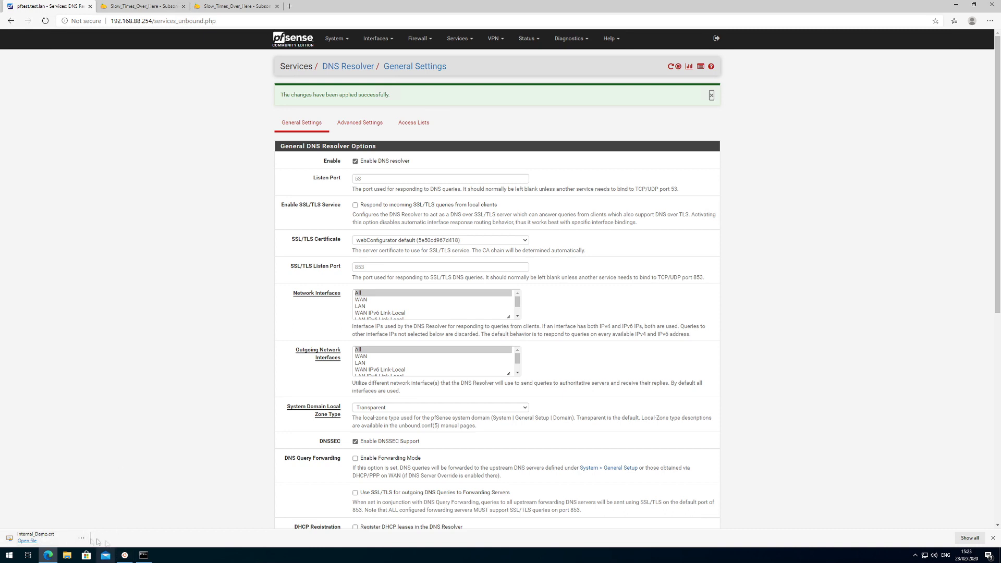
Run mmc from the Start menu as administrator and approve the UAC prompt.
{"action": "left_click", "coordinate": [8, 557]}
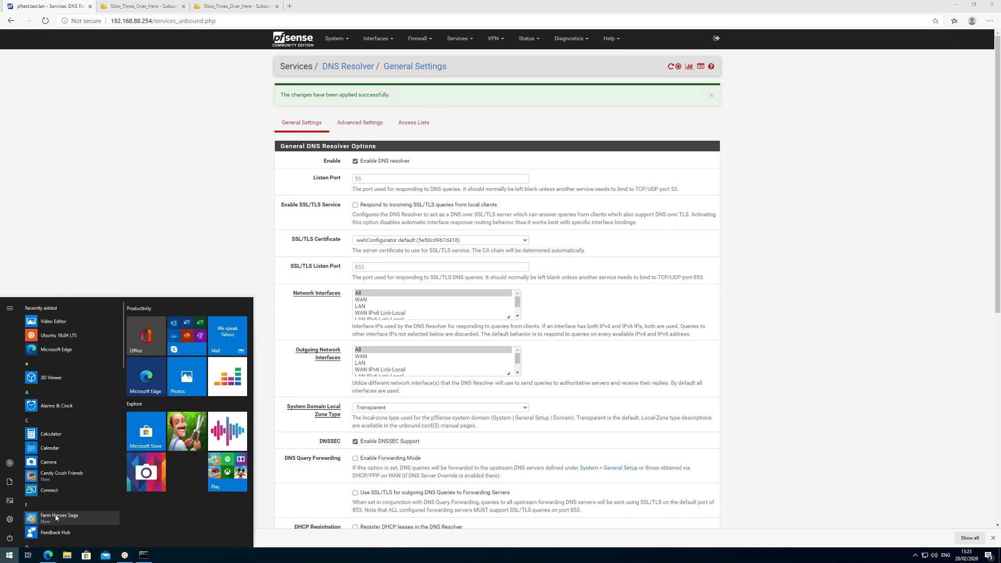
{"action": "type", "text": "mmc"}
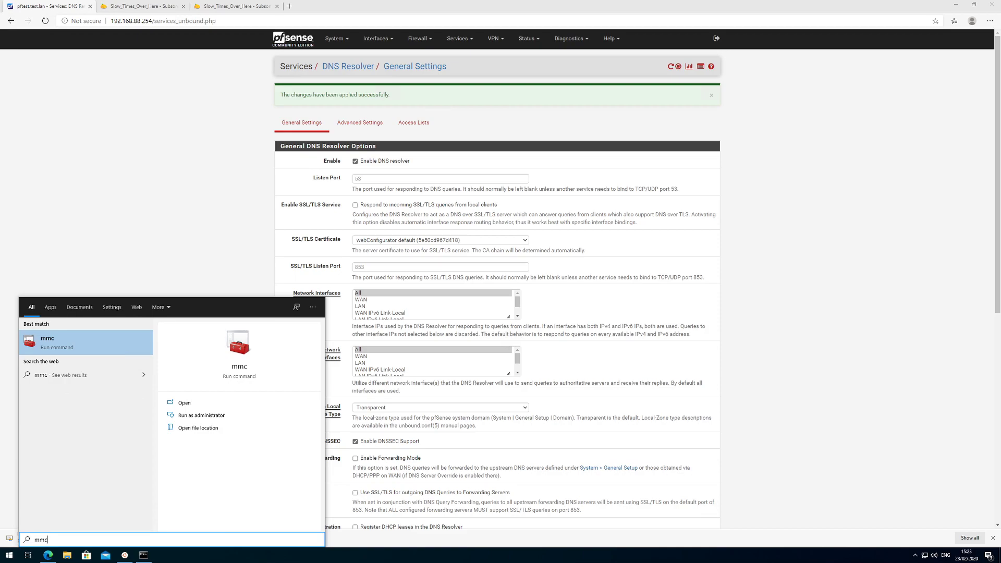
{"action": "right_click", "coordinate": [58, 347]}
{"action": "left_click", "coordinate": [107, 355]}
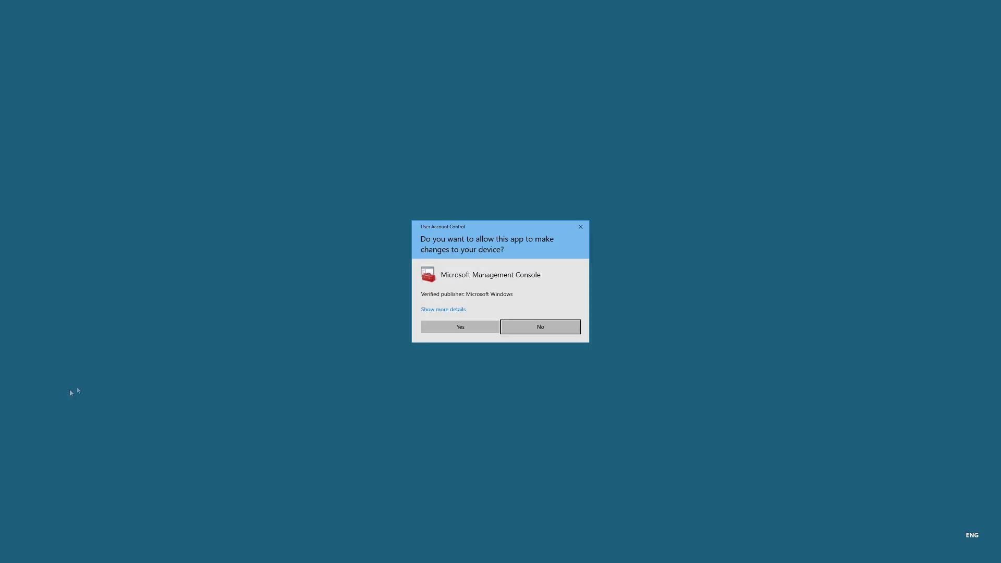
{"action": "left_click", "coordinate": [431, 330]}
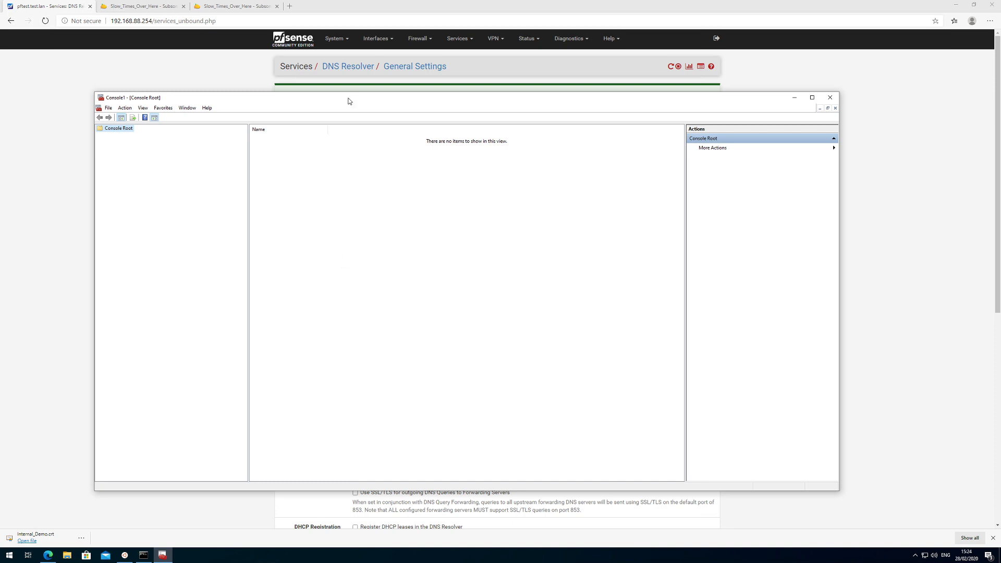
Add the Certificates snap-in for the local computer account to Console1.
{"action": "left_click_drag", "start_coordinate": [354, 97], "coordinate": [380, 114]}
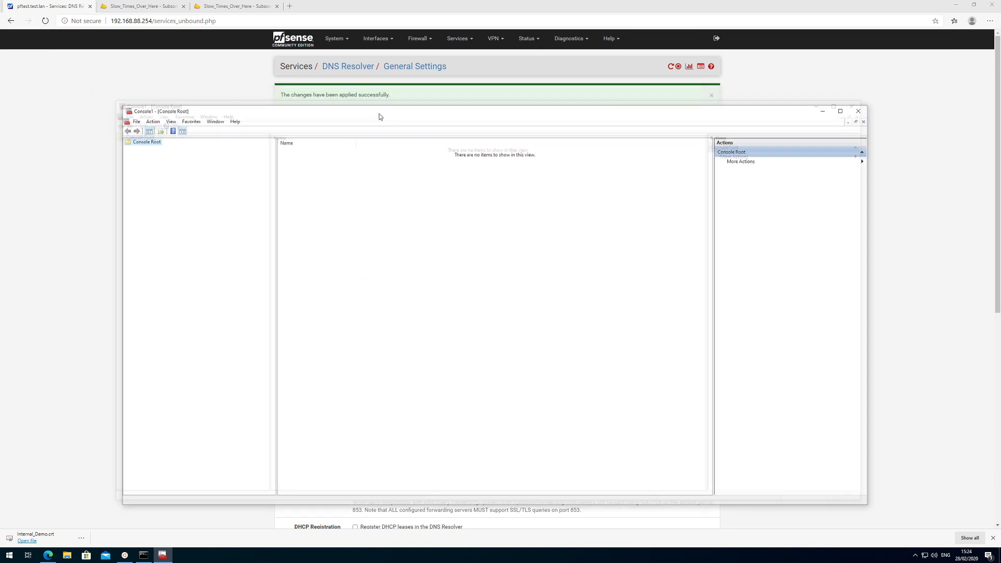
{"action": "left_click", "coordinate": [135, 124]}
{"action": "left_click", "coordinate": [159, 173]}
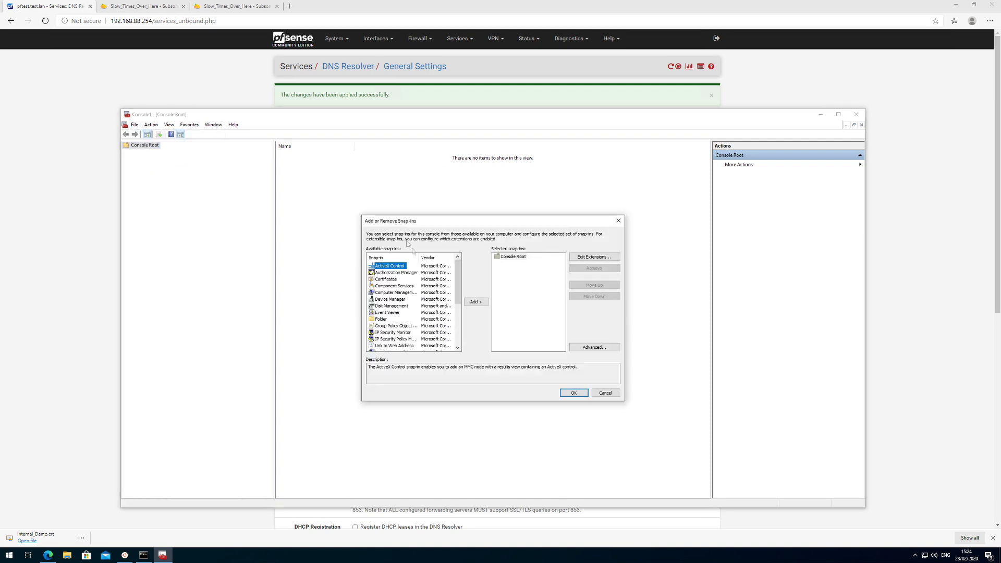
{"action": "left_click", "coordinate": [386, 280]}
{"action": "left_click", "coordinate": [476, 302]}
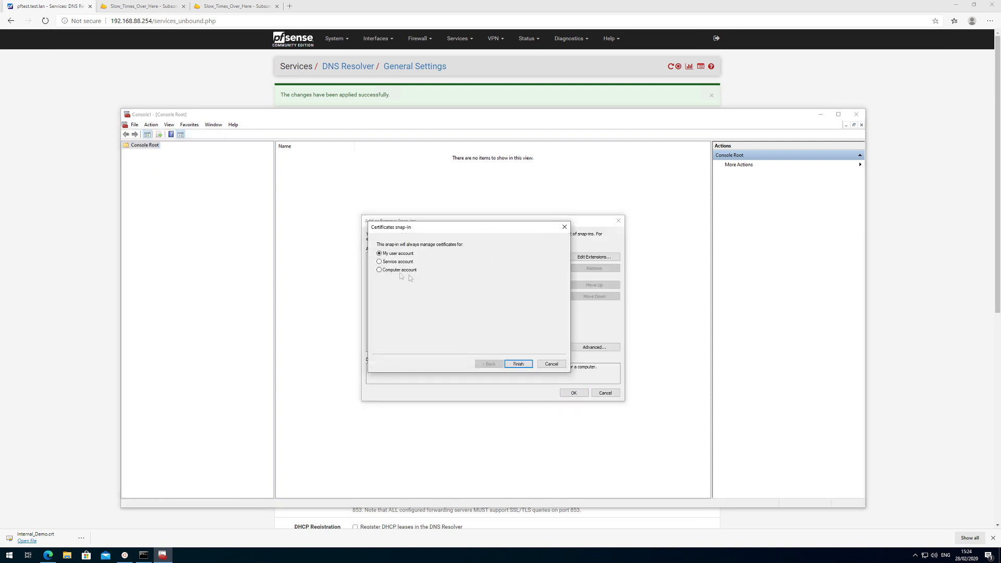
{"action": "left_click", "coordinate": [387, 271]}
{"action": "left_click", "coordinate": [517, 364]}
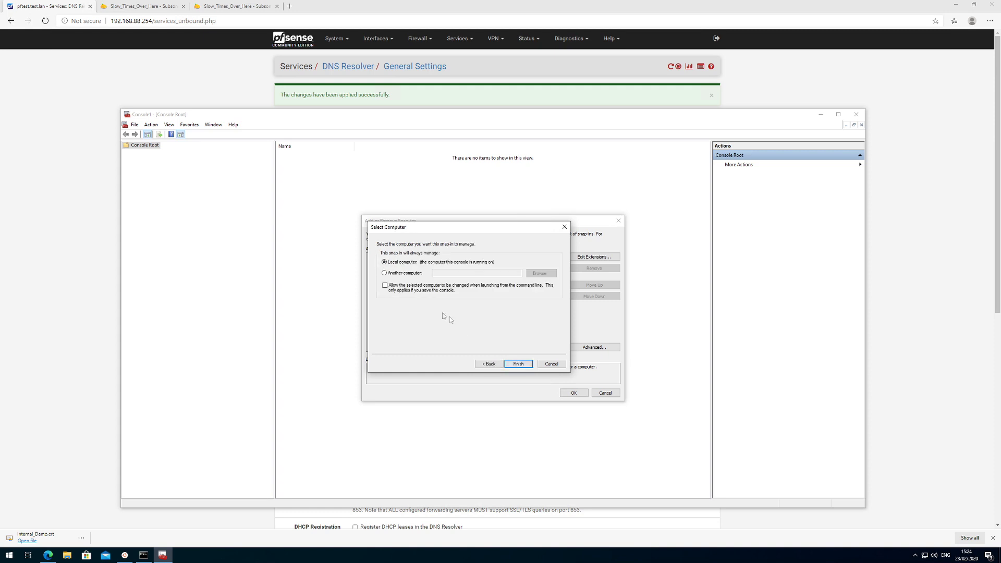
{"action": "left_click", "coordinate": [514, 364]}
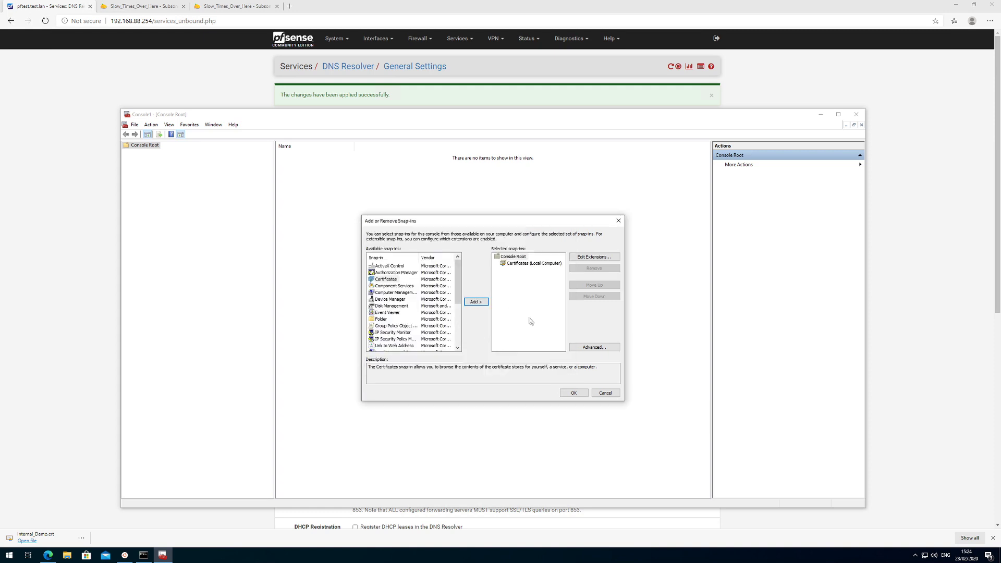
{"action": "left_click", "coordinate": [574, 392]}
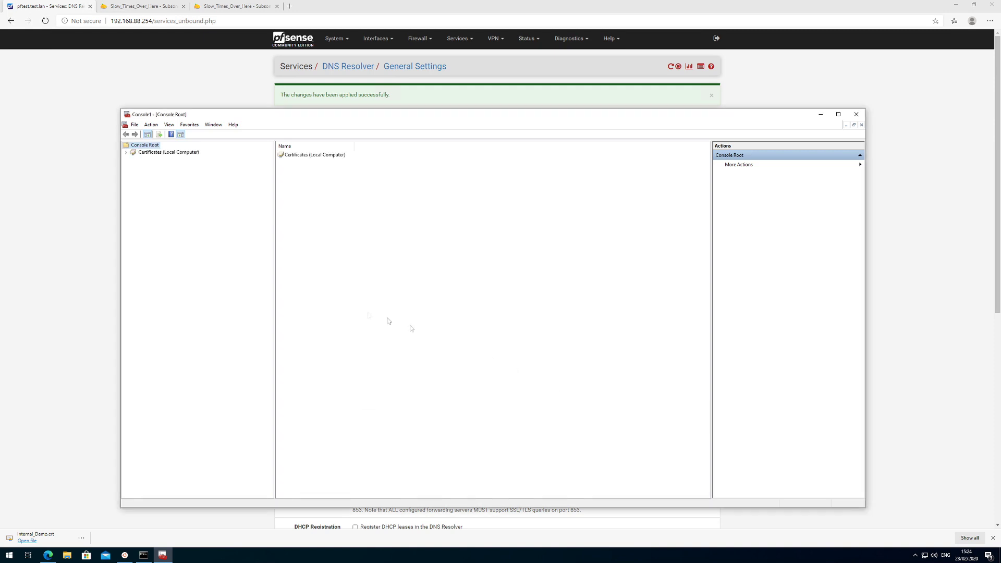
Expand to Trusted Root Certification Authorities > Certificates to list its 21 certificates.
{"action": "left_click", "coordinate": [152, 153]}
{"action": "left_click", "coordinate": [126, 153]}
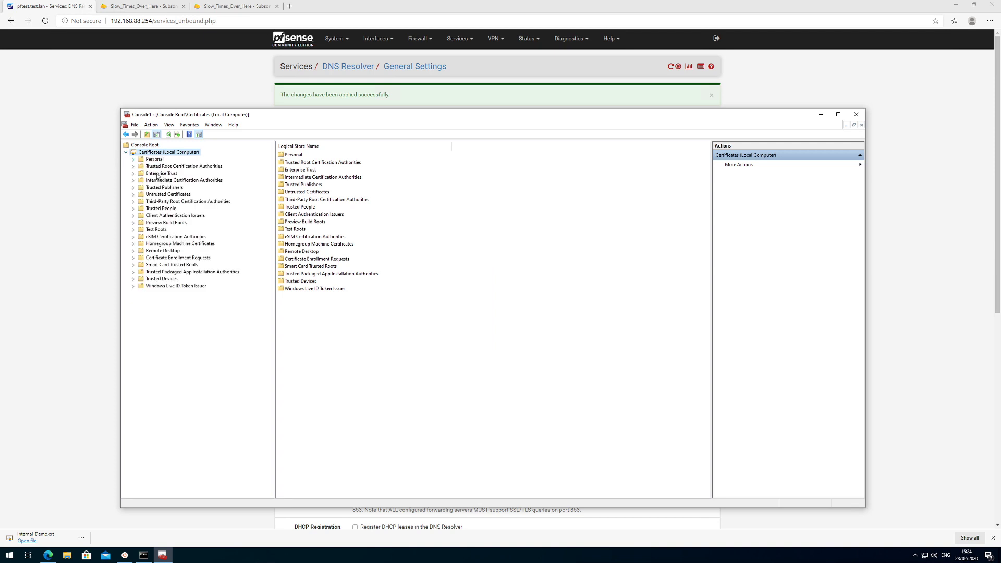
{"action": "left_click", "coordinate": [154, 168]}
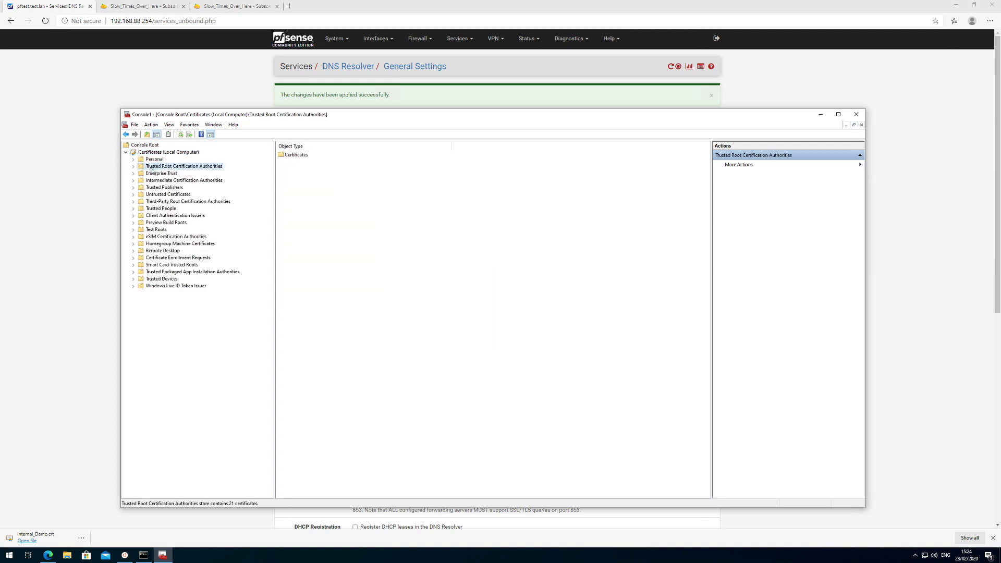
{"action": "left_click", "coordinate": [133, 166]}
{"action": "left_click", "coordinate": [158, 174]}
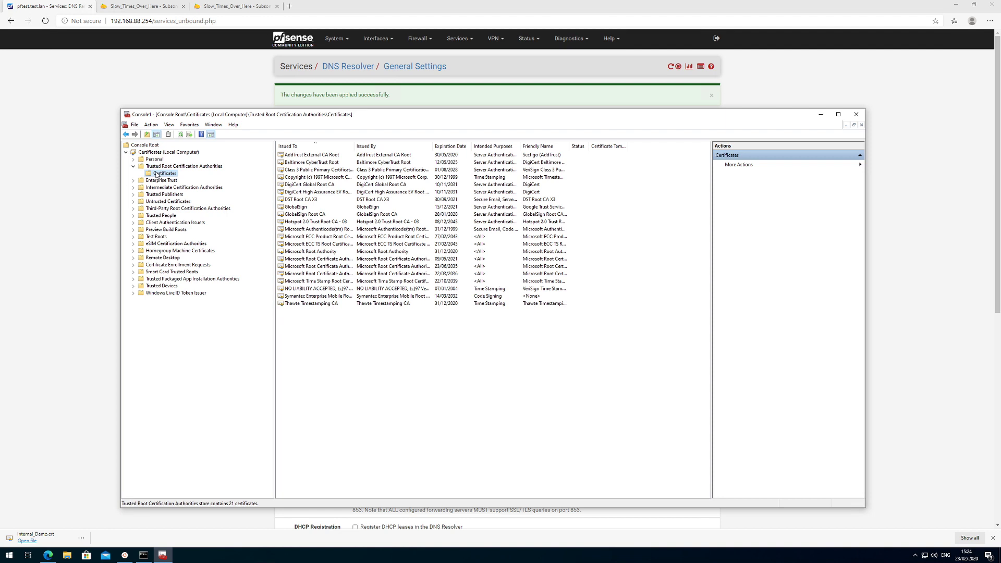
Import Downloads\Internal_Demo.crt into the Trusted Root Certification Authorities store.
{"action": "right_click", "coordinate": [165, 175]}
{"action": "mouse_move", "coordinate": [229, 180]}
{"action": "left_click", "coordinate": [266, 180]}
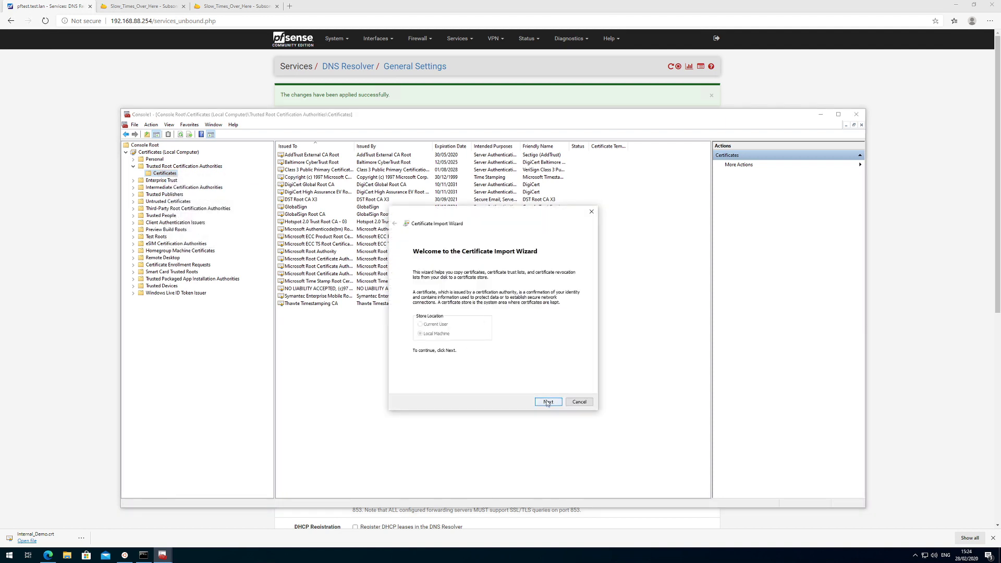
{"action": "left_click", "coordinate": [547, 402]}
{"action": "left_click", "coordinate": [561, 285]}
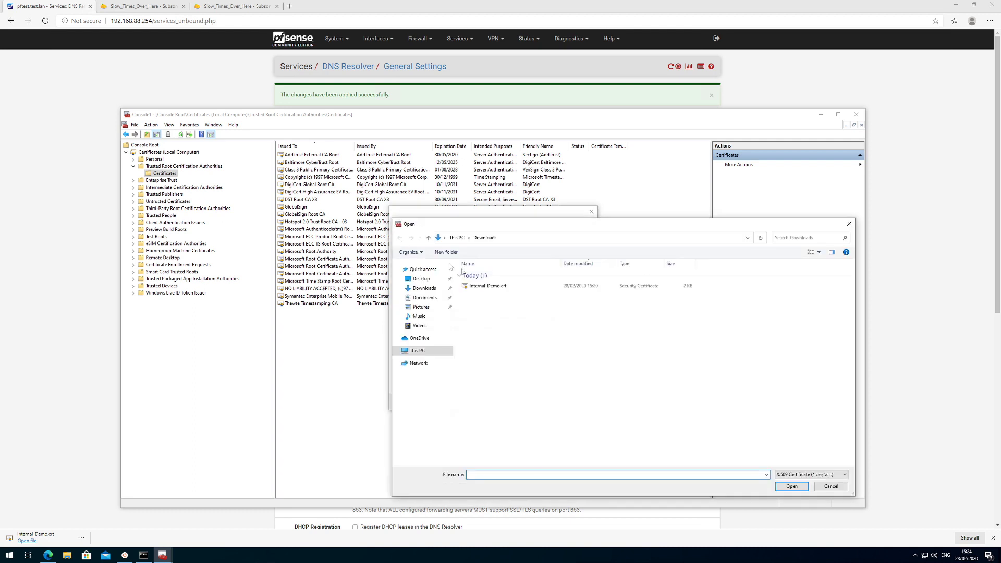
{"action": "left_click", "coordinate": [486, 287]}
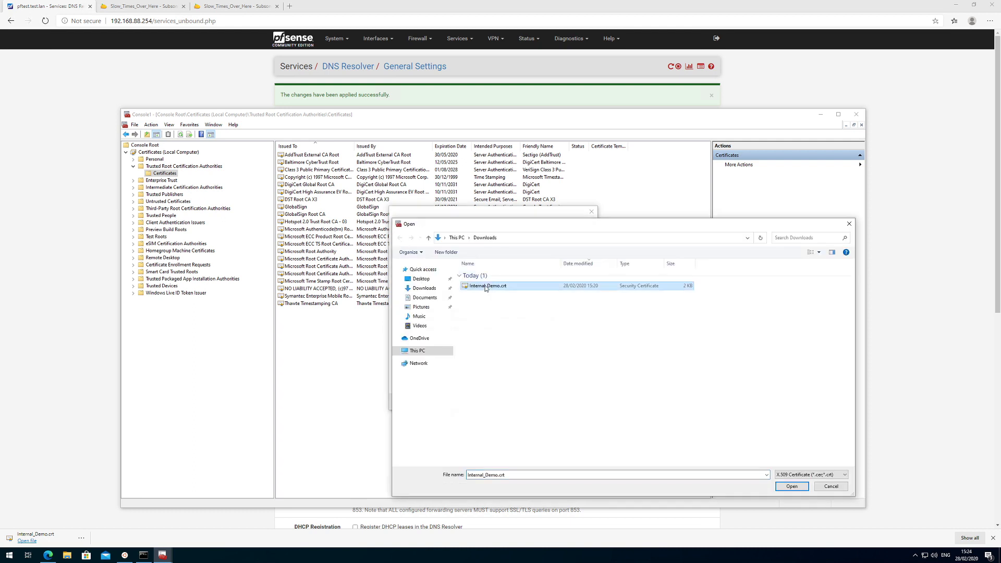
{"action": "left_click", "coordinate": [792, 487]}
{"action": "left_click", "coordinate": [549, 403]}
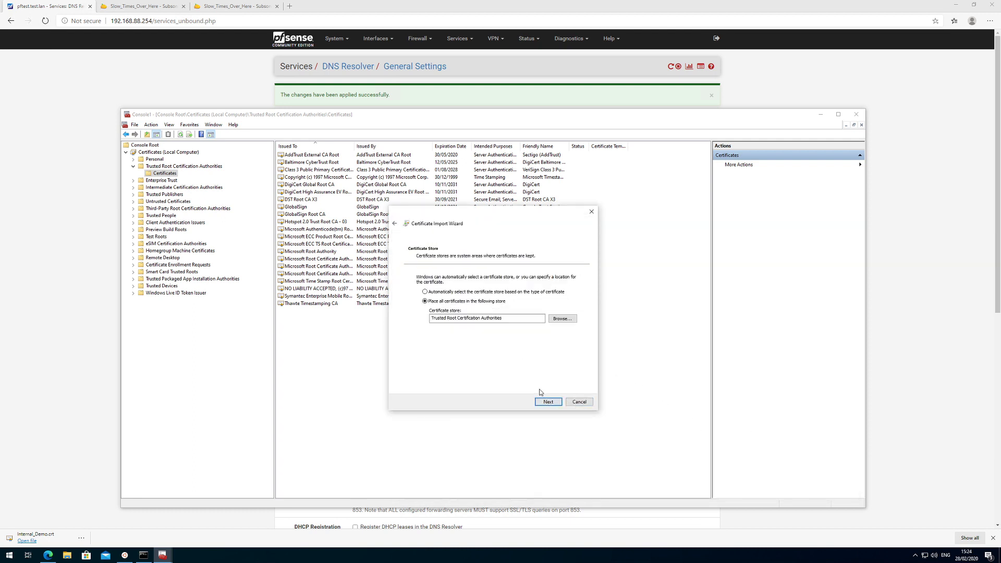
{"action": "left_click", "coordinate": [548, 402]}
{"action": "left_click", "coordinate": [549, 402]}
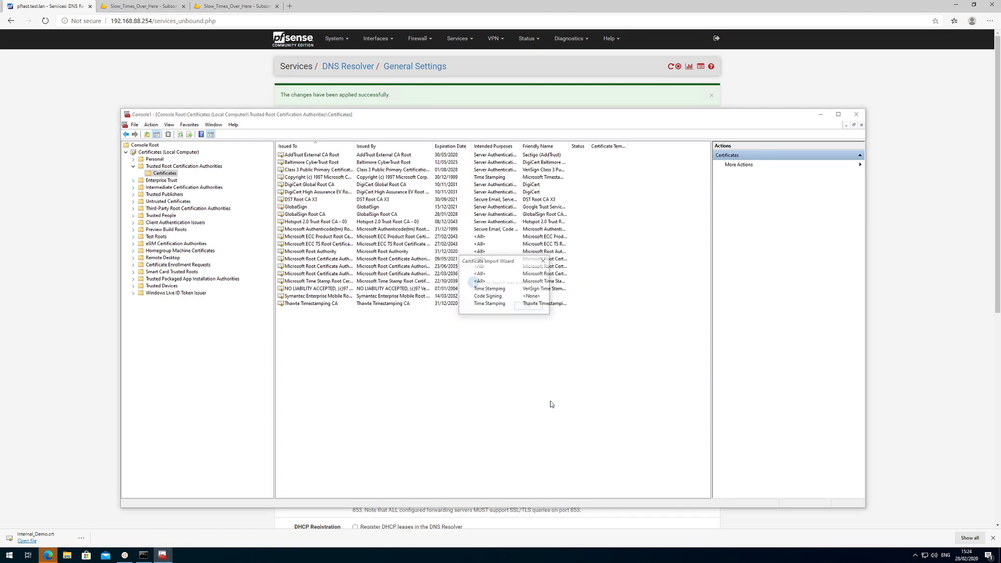
{"action": "left_click", "coordinate": [527, 306]}
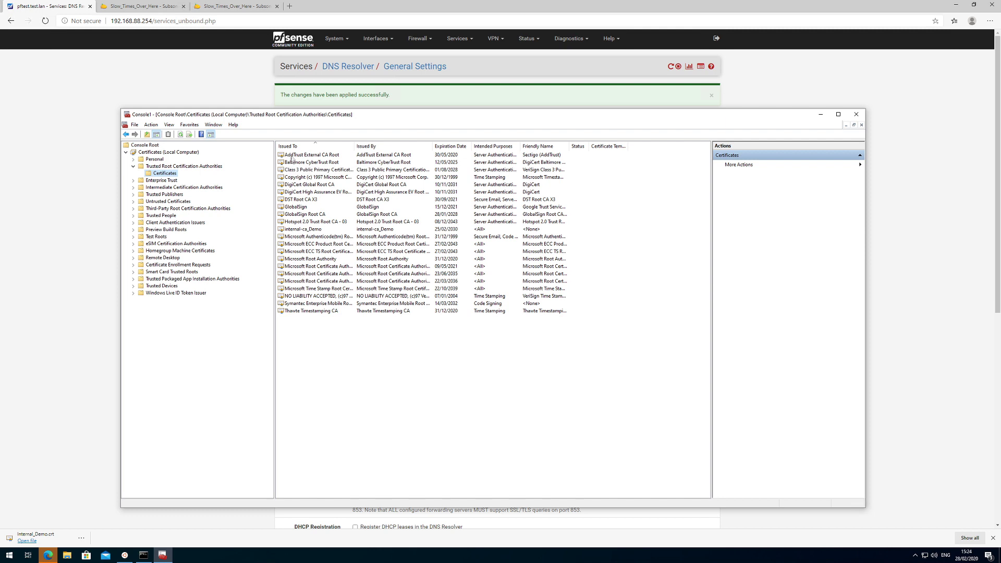
Verify internal-ca_Demo is valid until 25/02/2030 and OK, then open a new Edge tab.
{"action": "left_click", "coordinate": [296, 230]}
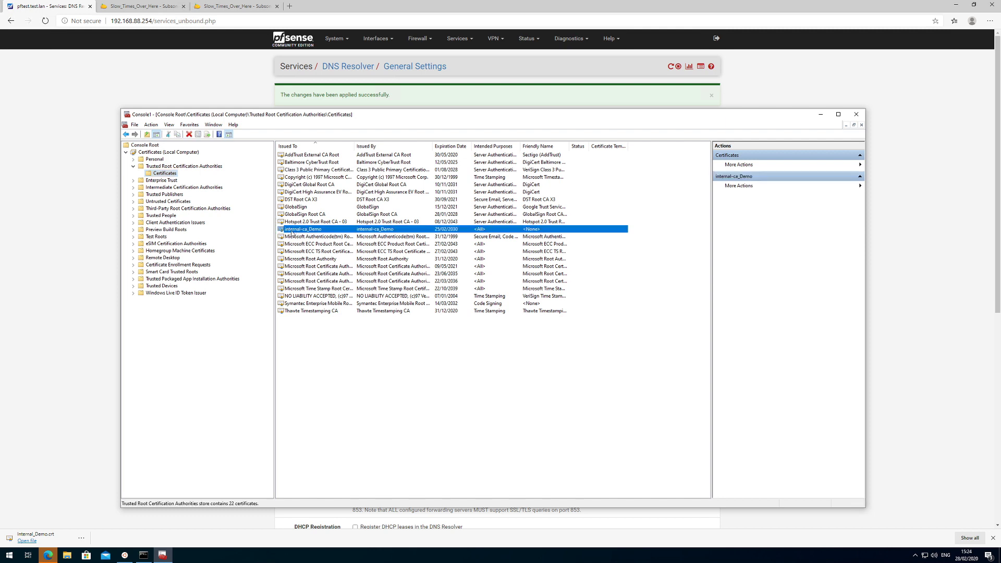
{"action": "double_click", "coordinate": [291, 230]}
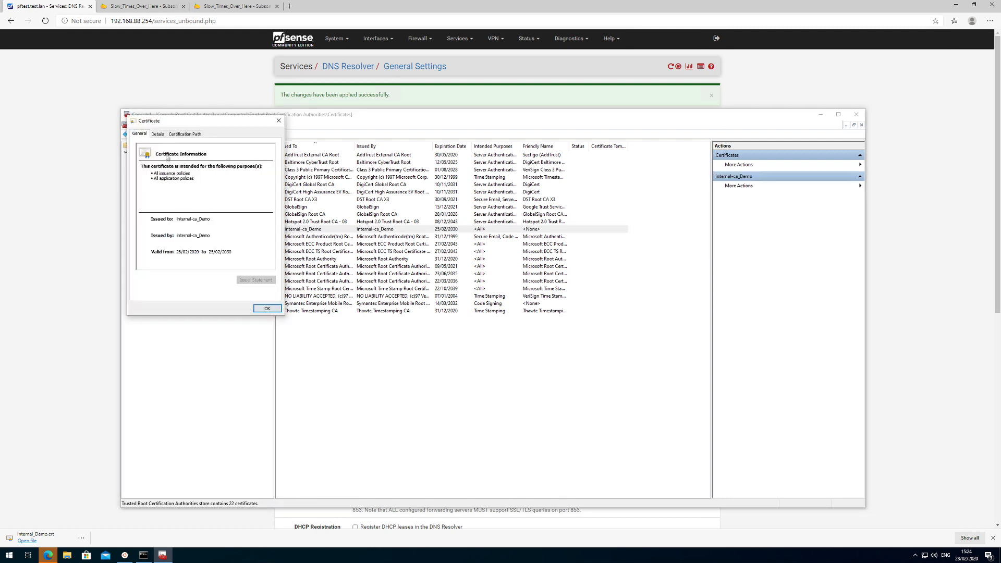
{"action": "left_click", "coordinate": [158, 134]}
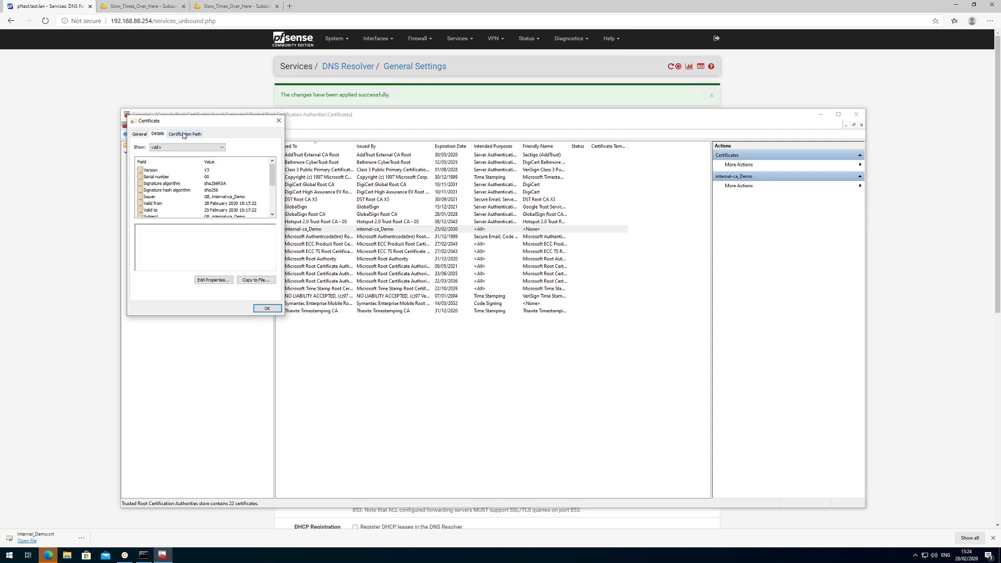
{"action": "left_click", "coordinate": [184, 134]}
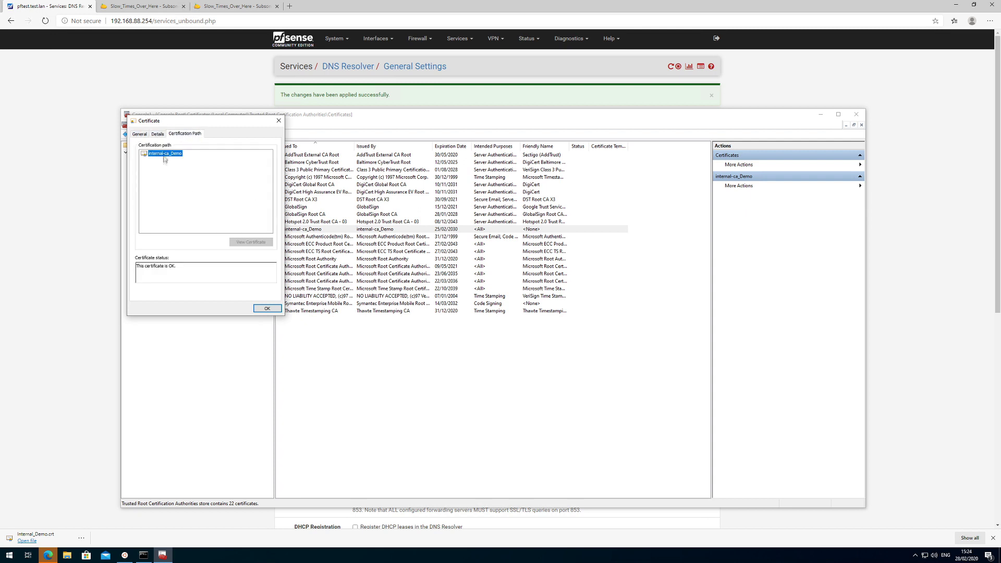
{"action": "left_click", "coordinate": [154, 136]}
{"action": "left_click", "coordinate": [139, 134]}
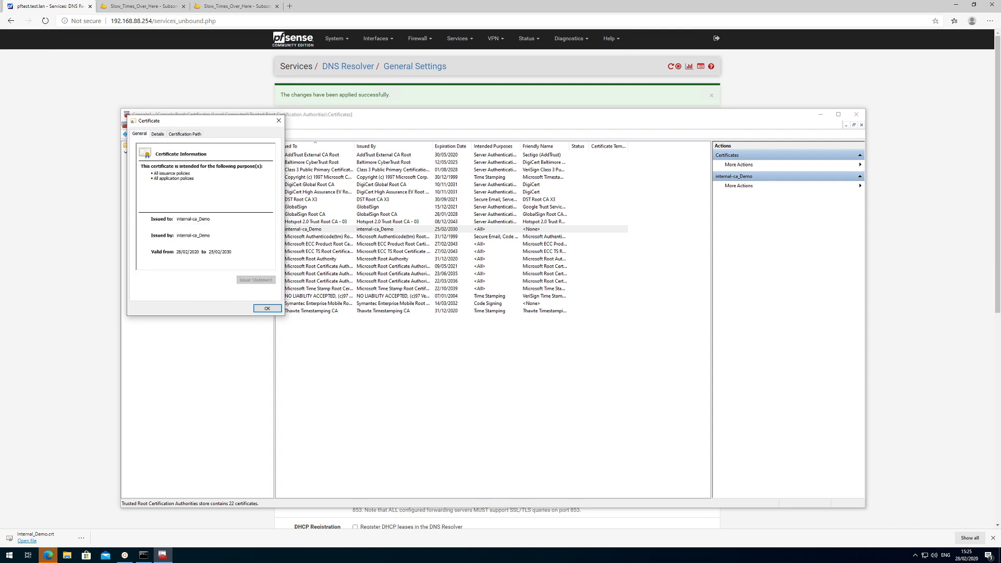
{"action": "left_click", "coordinate": [267, 309]}
{"action": "left_click", "coordinate": [109, 271]}
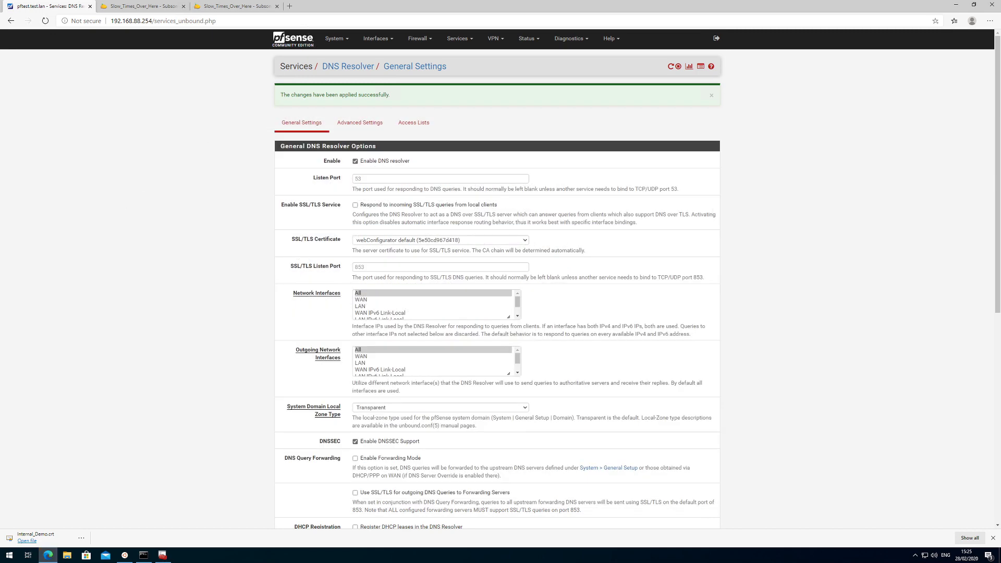
{"action": "left_click", "coordinate": [290, 6]}
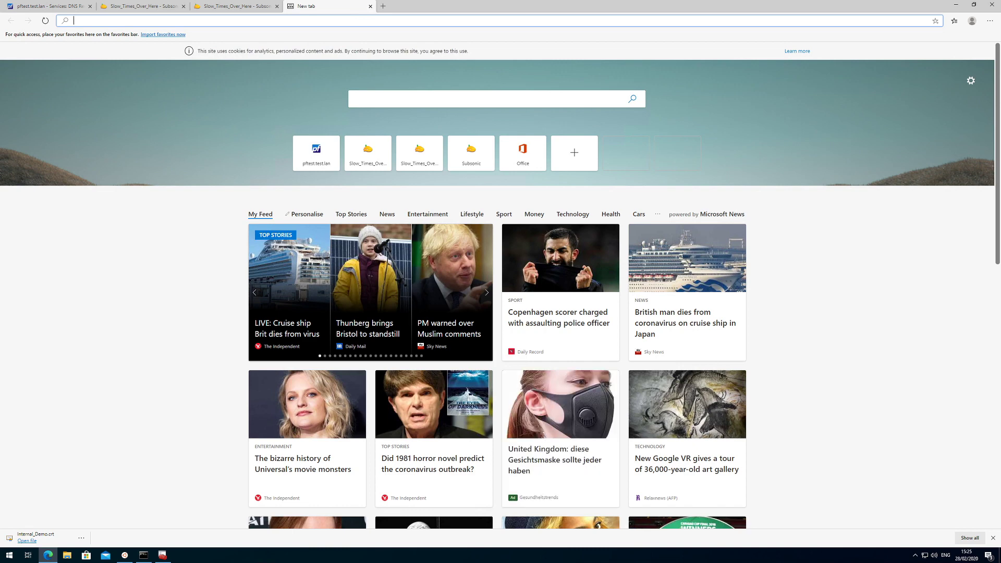
{"action": "type", "text": "https://"}
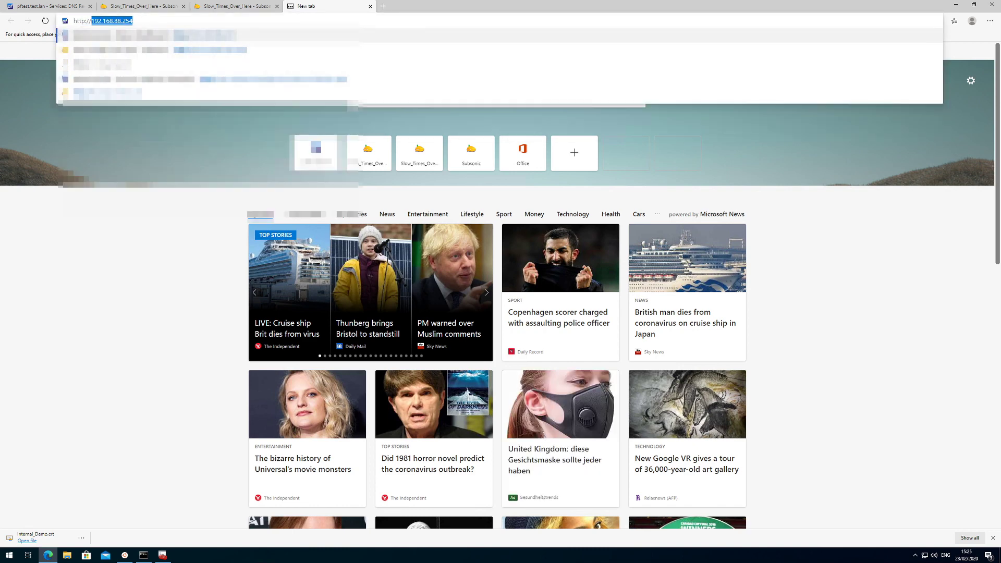
{"action": "type", "text": "sub.test.lan"}
{"action": "key", "text": "Return"}
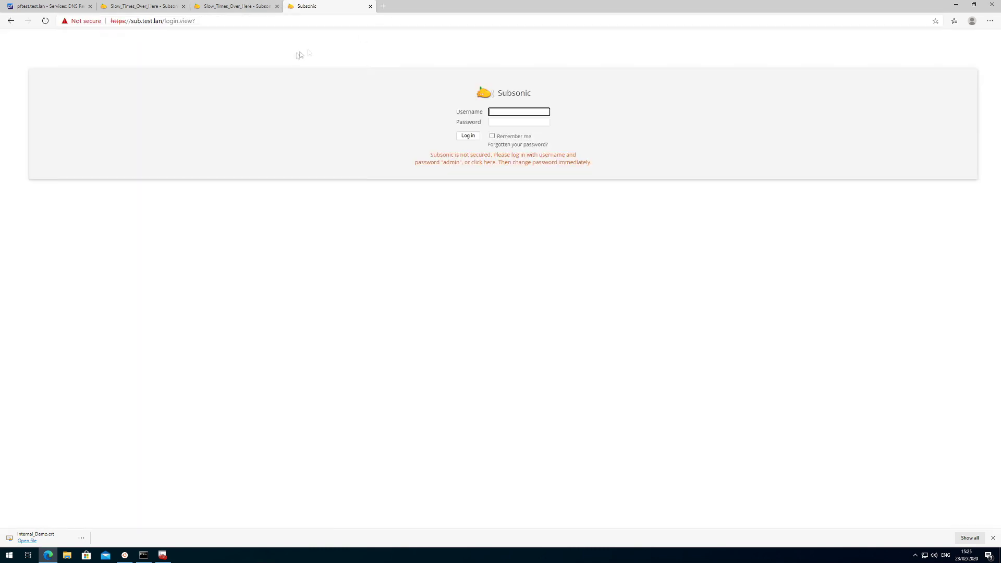
{"action": "left_click", "coordinate": [992, 5]}
{"action": "left_click", "coordinate": [48, 555]}
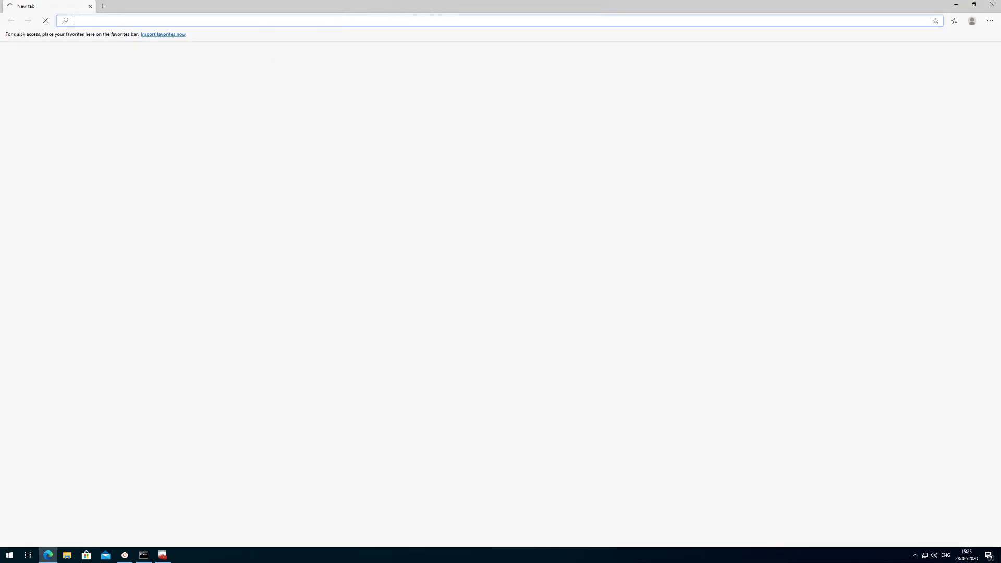
{"action": "type", "text": "http:"}
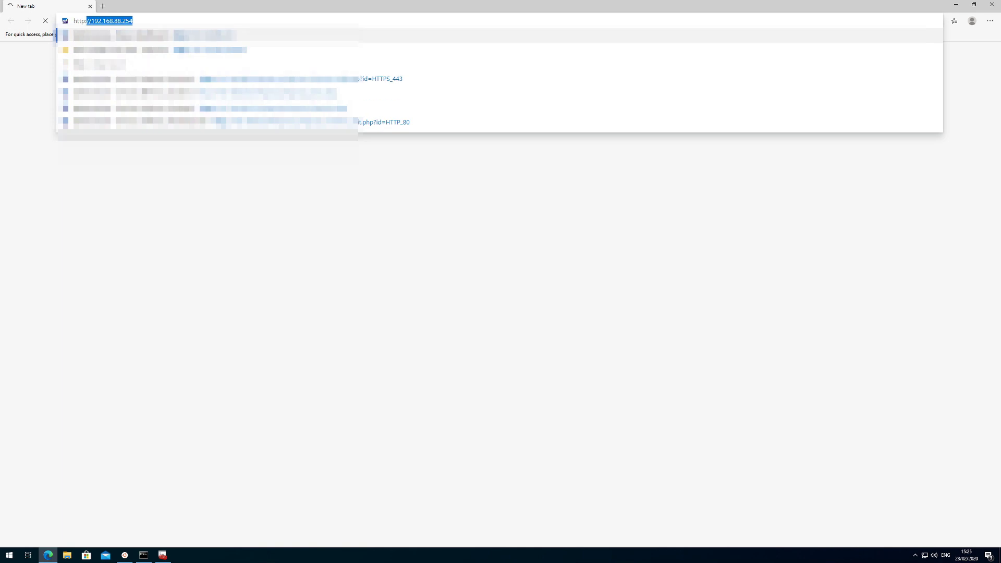
{"action": "type", "text": "//sub.test.lan"}
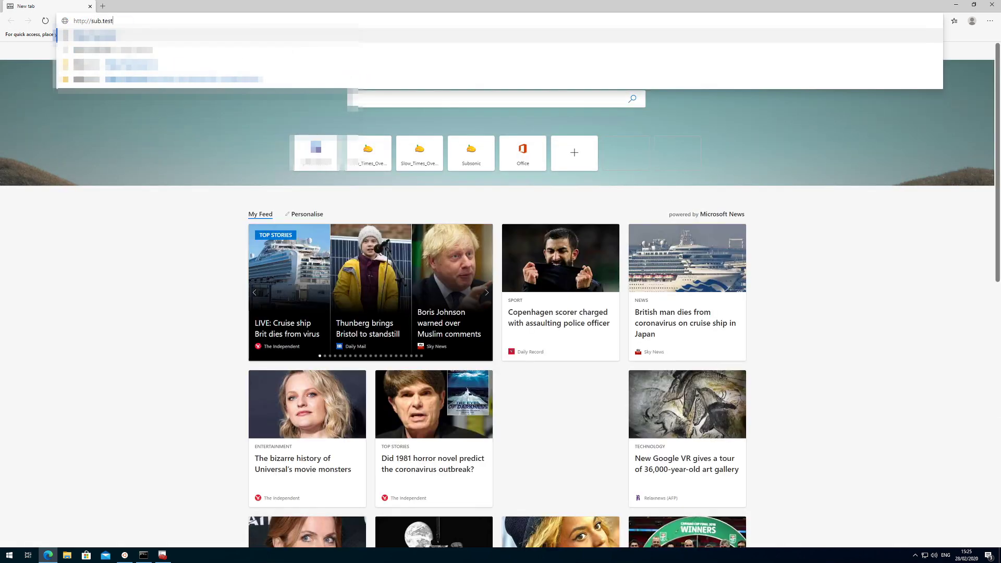
{"action": "key", "text": "Return"}
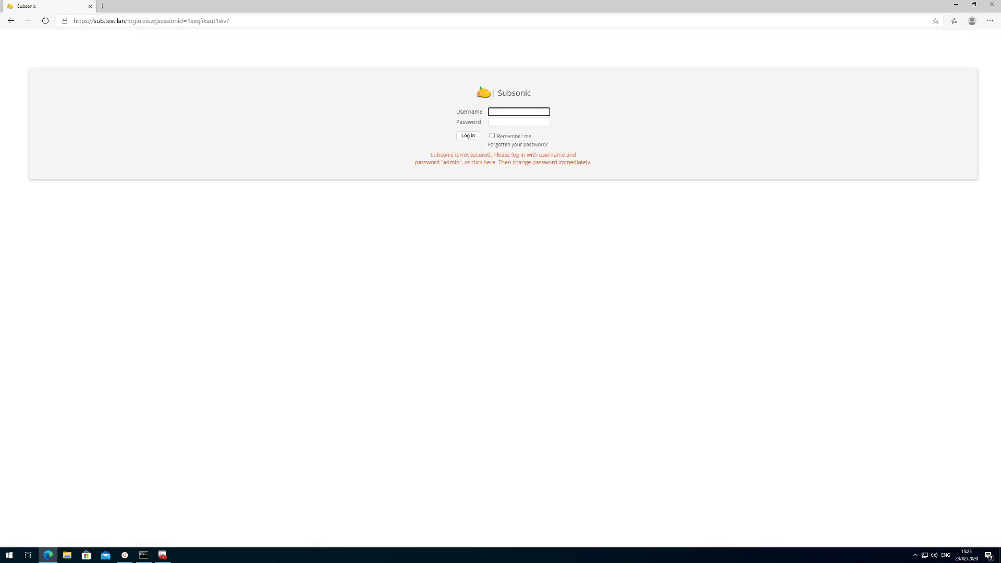
Confirm the *.test.lan certificate is issued by internal-ca_Demo with an OK certification path.
{"action": "left_click", "coordinate": [65, 21]}
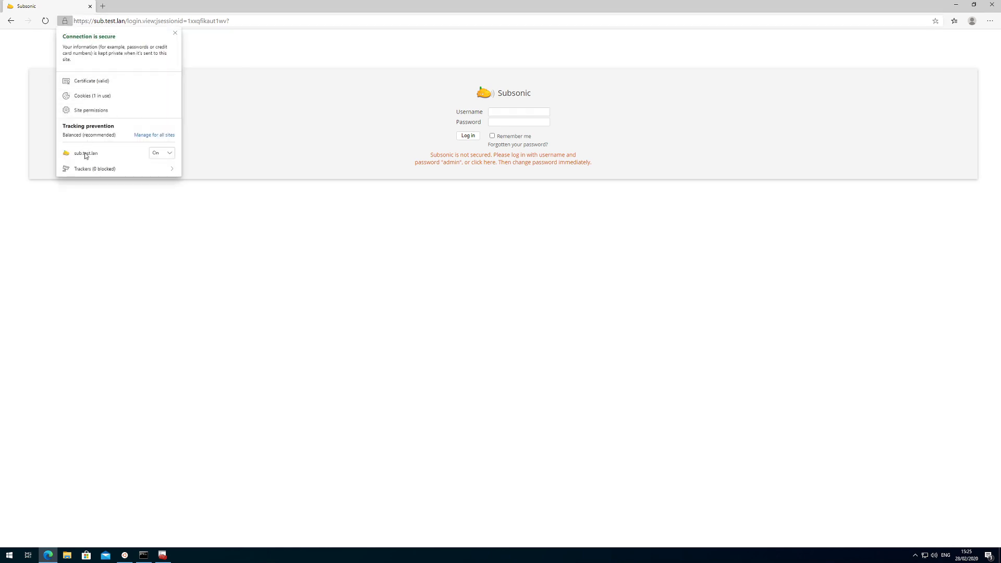
{"action": "left_click", "coordinate": [79, 82]}
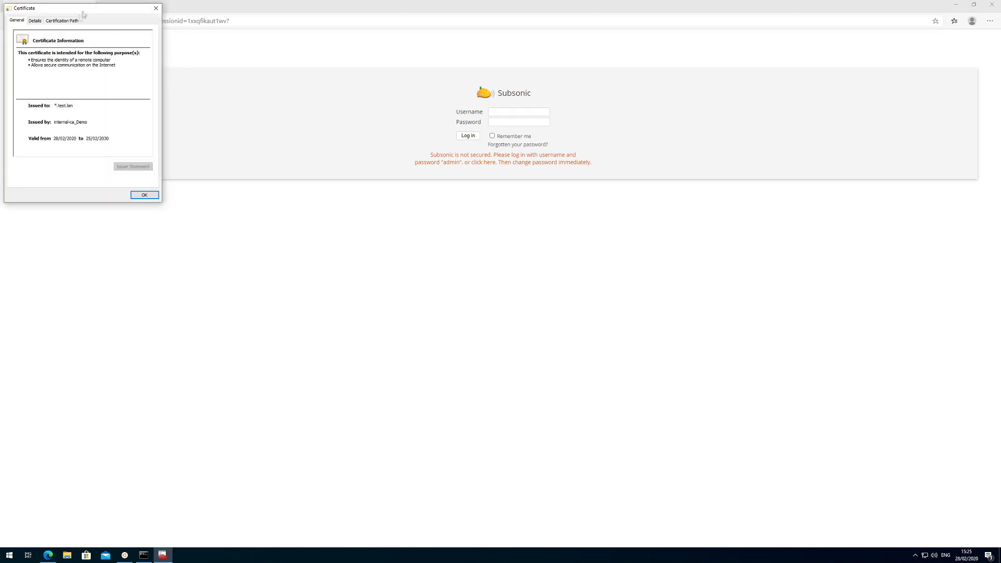
{"action": "left_click_drag", "start_coordinate": [58, 9], "coordinate": [160, 109]}
{"action": "left_click", "coordinate": [138, 122]}
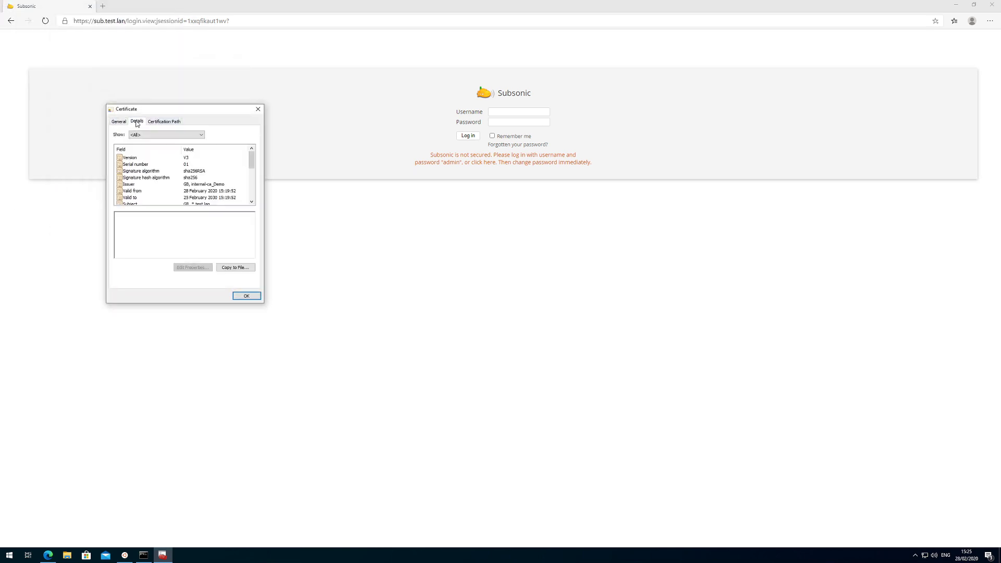
{"action": "left_click", "coordinate": [164, 122]}
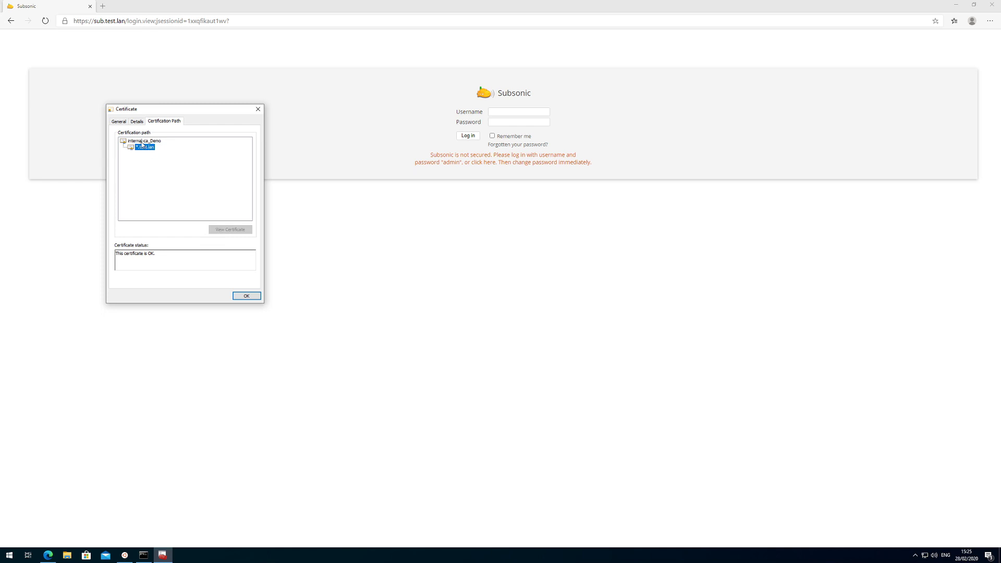
{"action": "left_click", "coordinate": [246, 296]}
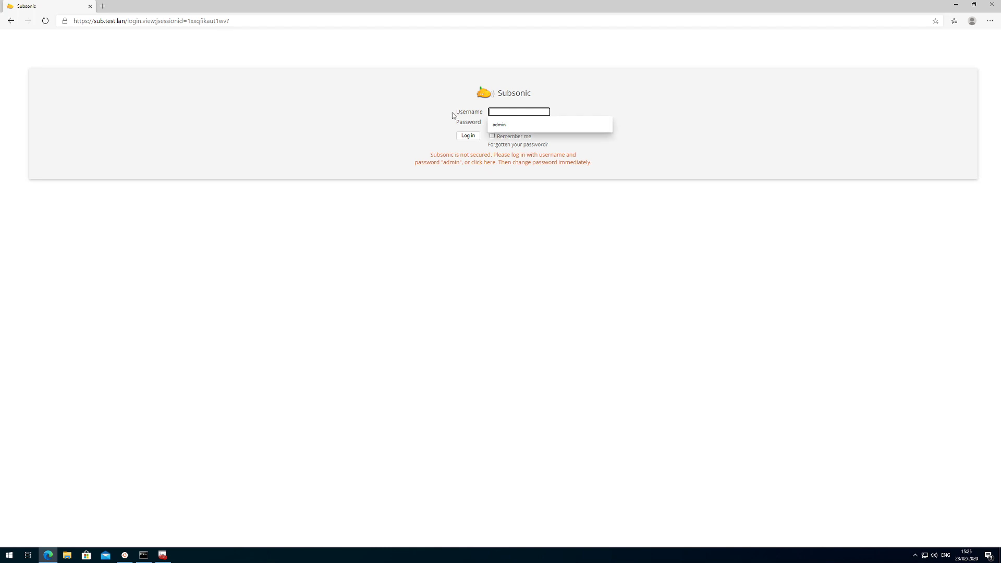
Sign in to Subsonic with the admin account.
{"action": "key", "text": "Tab"}
{"action": "key", "text": "Return"}
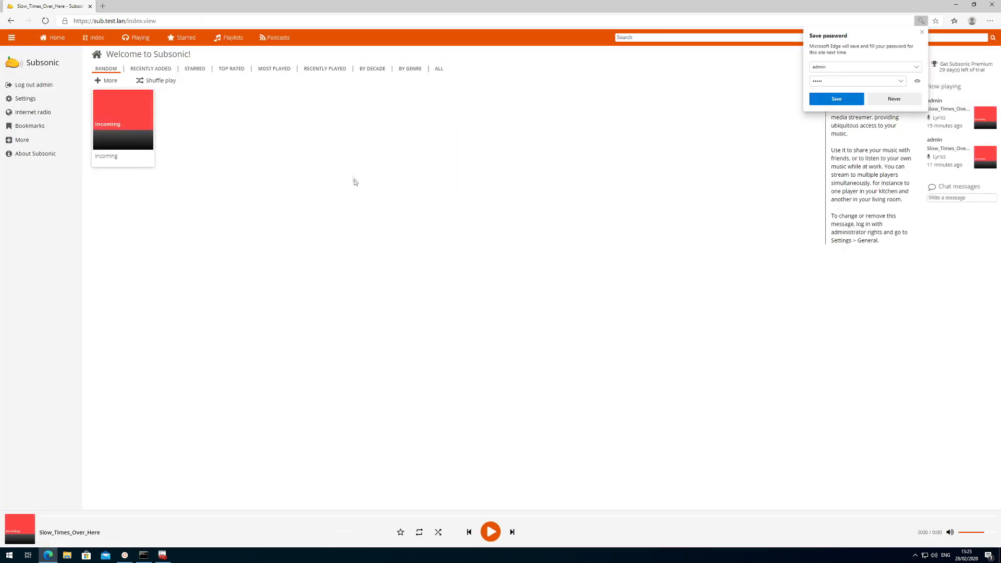
Briefly play Slow_Times_Over_Here from the Incoming album, allowing notifications, then pause it.
{"action": "left_click", "coordinate": [135, 108]}
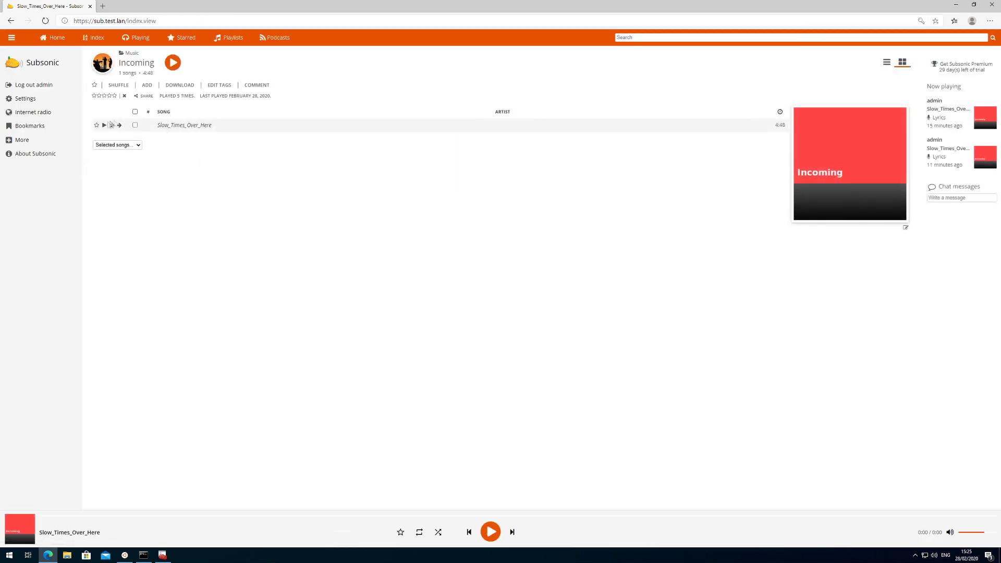
{"action": "left_click", "coordinate": [105, 125]}
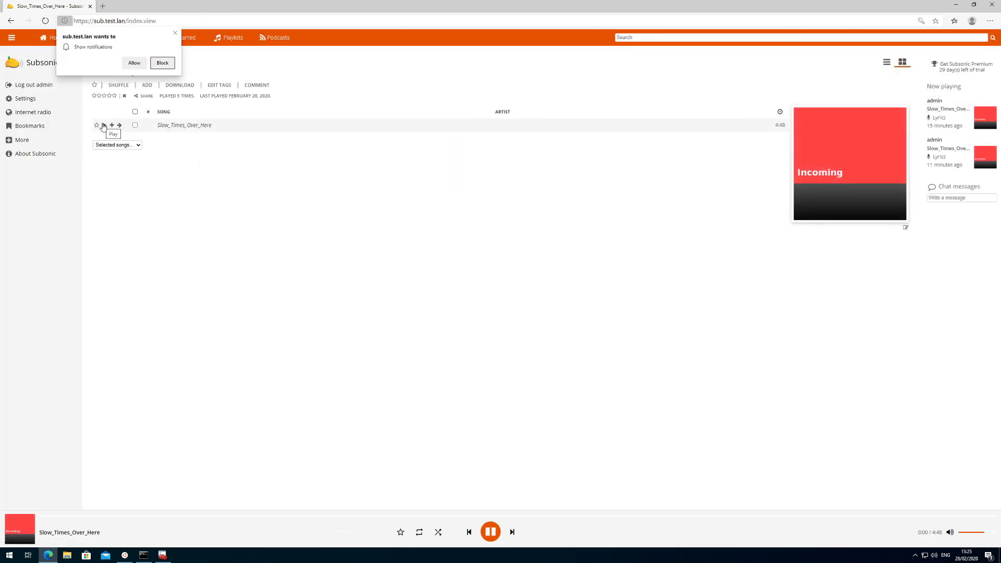
{"action": "left_click", "coordinate": [135, 64]}
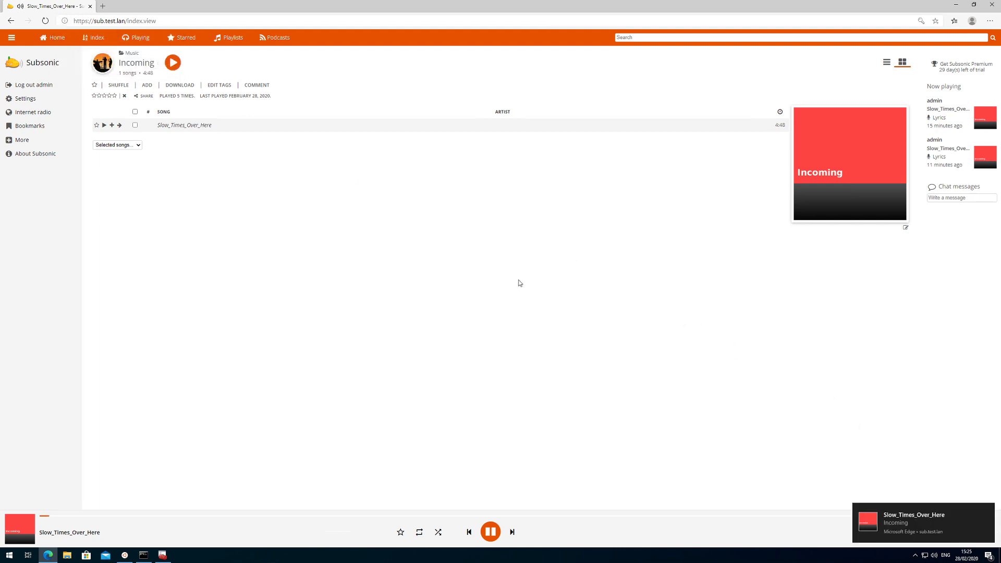
{"action": "left_click", "coordinate": [491, 531]}
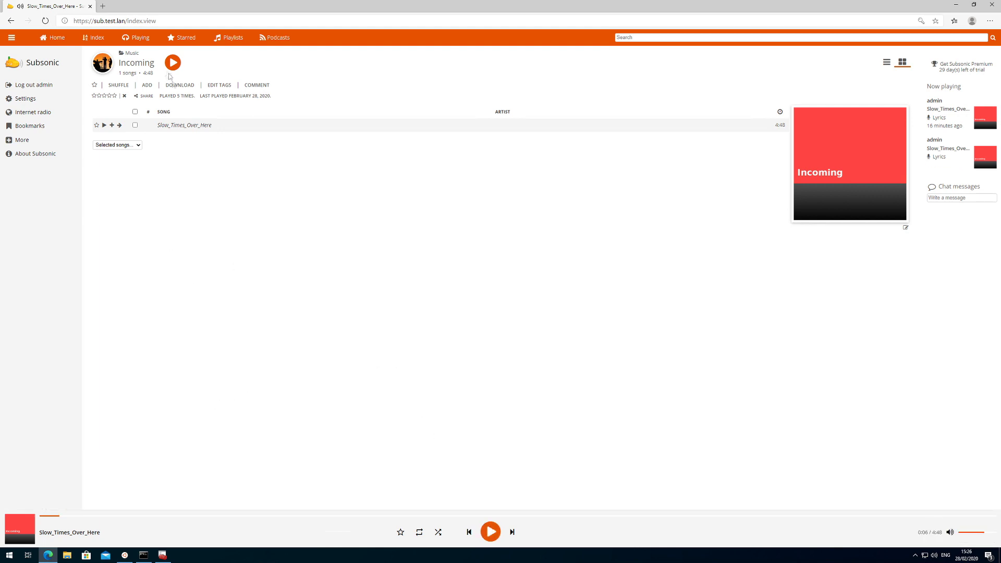
{"action": "left_click", "coordinate": [103, 6]}
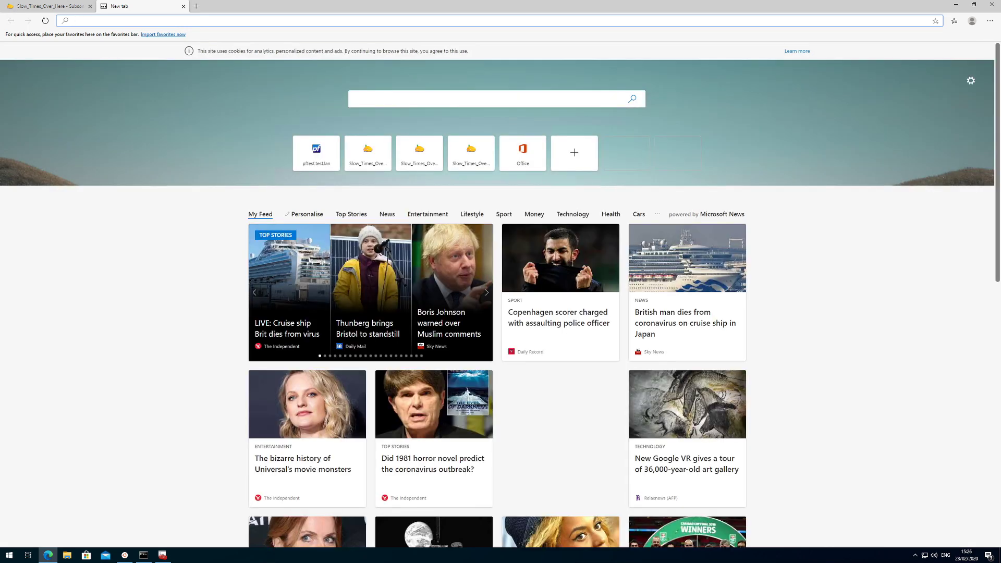
Load pfSense at 192.168.88.254 and sign in with the admin credentials.
{"action": "key", "text": "Return"}
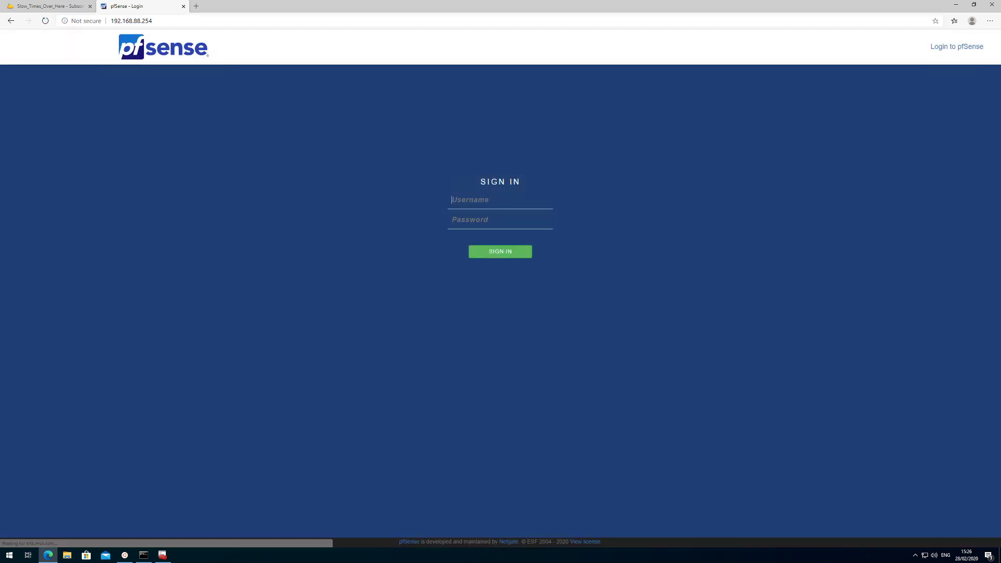
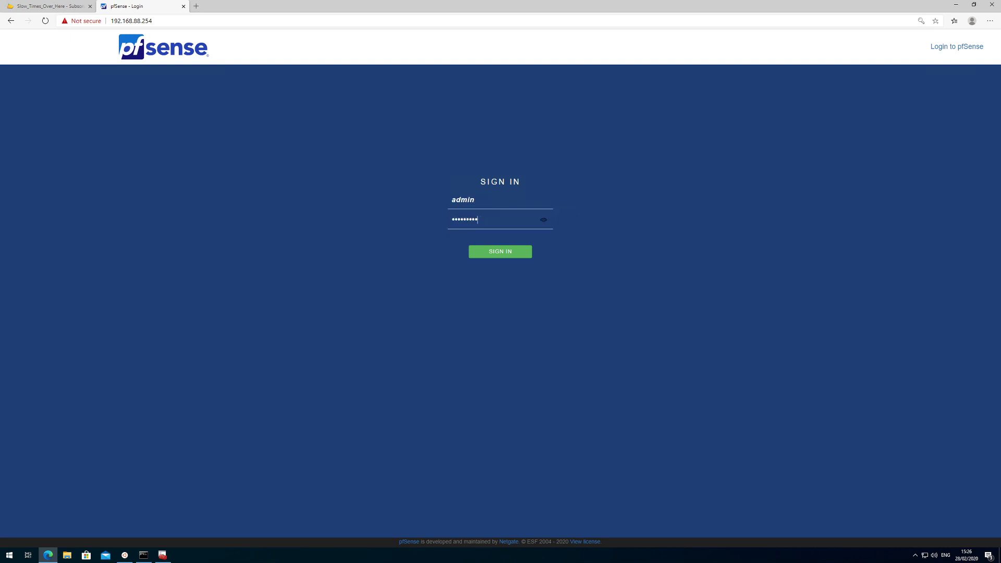
{"action": "key", "text": "Return"}
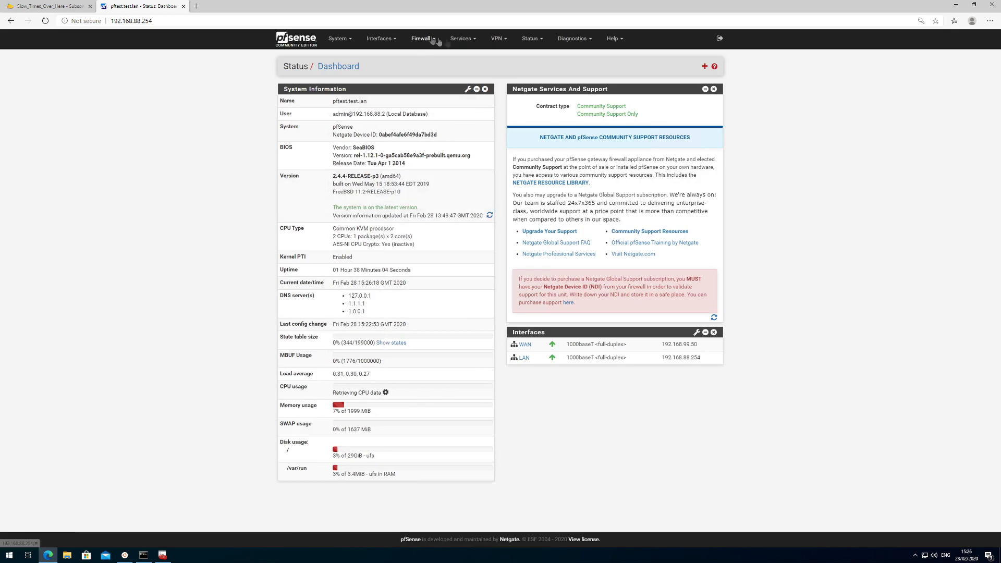
{"action": "left_click", "coordinate": [342, 38]}
Review the Cert. Manager CAs and Certificates lists, then go to the HAProxy frontends list.
{"action": "left_click", "coordinate": [343, 73]}
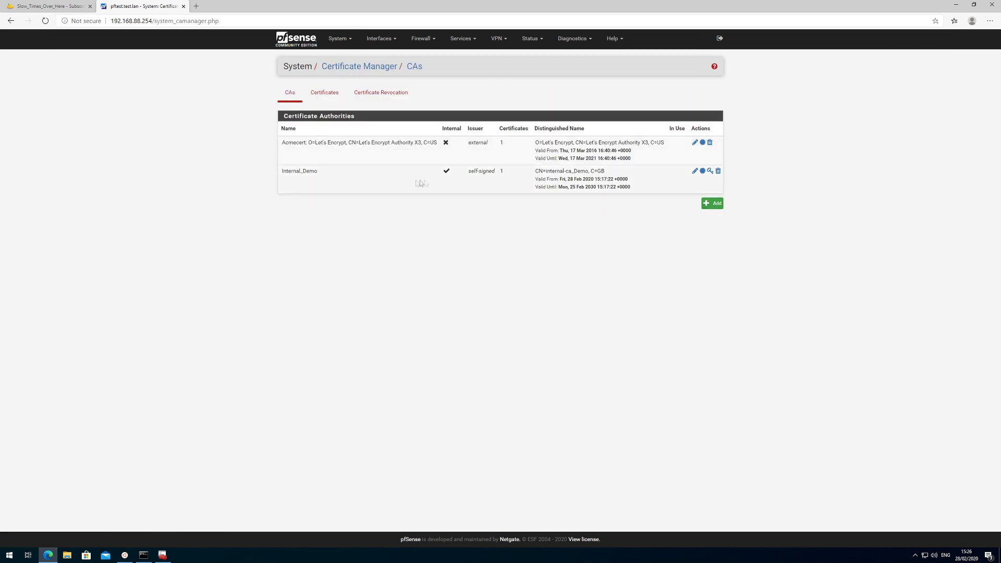
{"action": "left_click", "coordinate": [325, 93]}
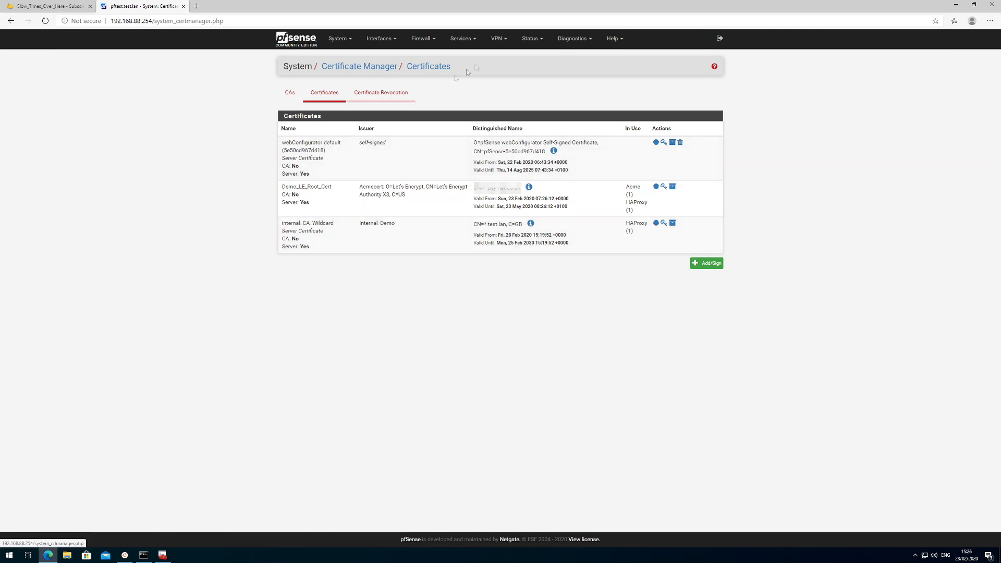
{"action": "left_click", "coordinate": [461, 38]}
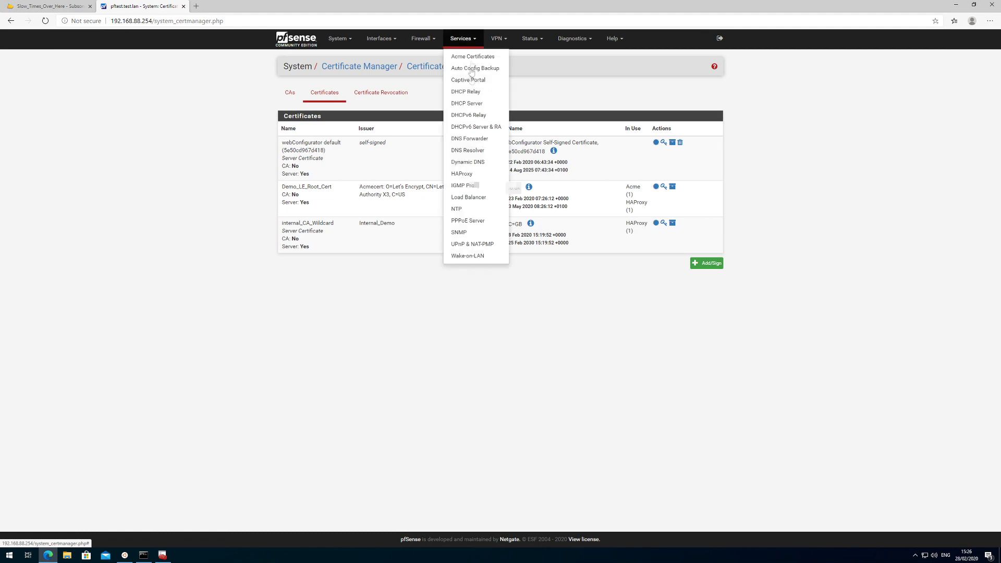
{"action": "left_click", "coordinate": [467, 175]}
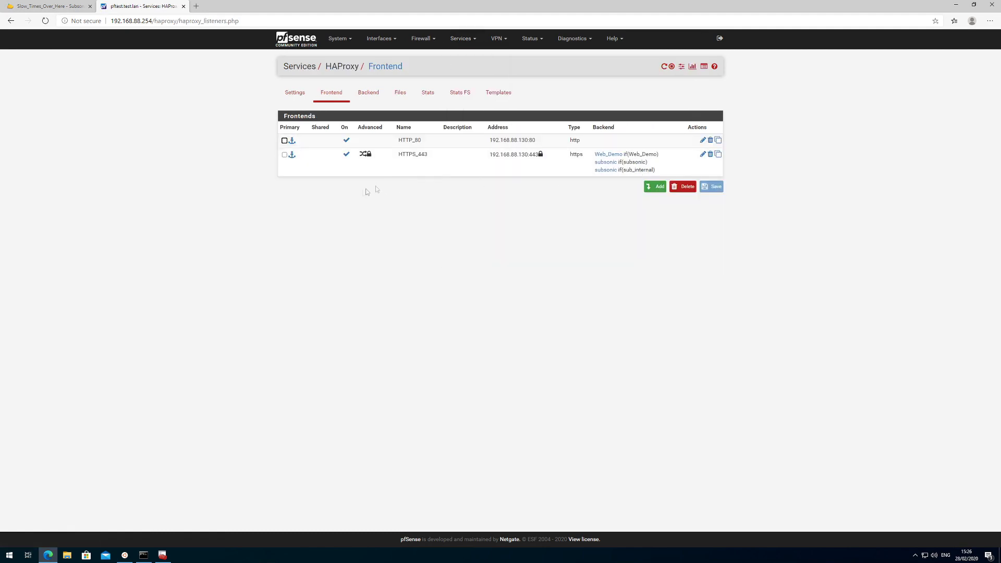
Inspect HTTPS_443's SSL offloading certificate, its three host ACLs and backend actions.
{"action": "left_click", "coordinate": [702, 154]}
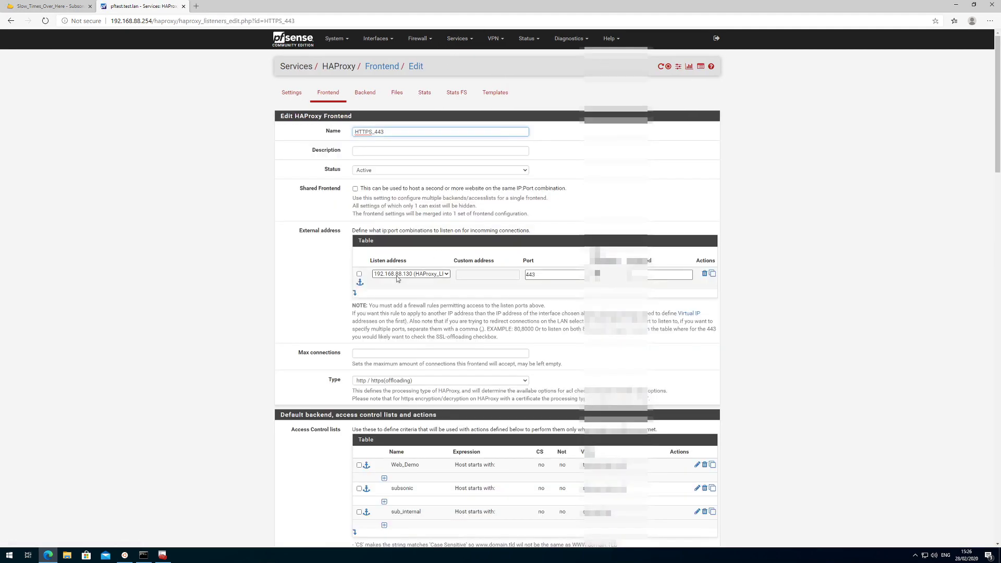
{"action": "scroll", "coordinate": [396, 279], "scroll_direction": "down", "scroll_amount": 9}
{"action": "scroll", "coordinate": [395, 279], "scroll_direction": "down", "scroll_amount": 7}
{"action": "scroll", "coordinate": [381, 291], "scroll_direction": "down", "scroll_amount": 7}
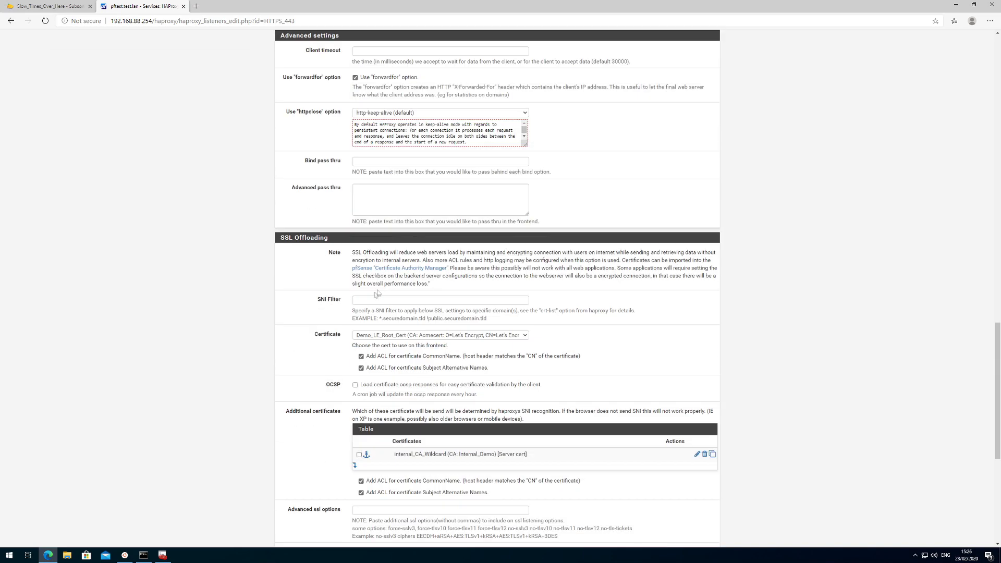
{"action": "scroll", "coordinate": [355, 383], "scroll_direction": "down", "scroll_amount": 3}
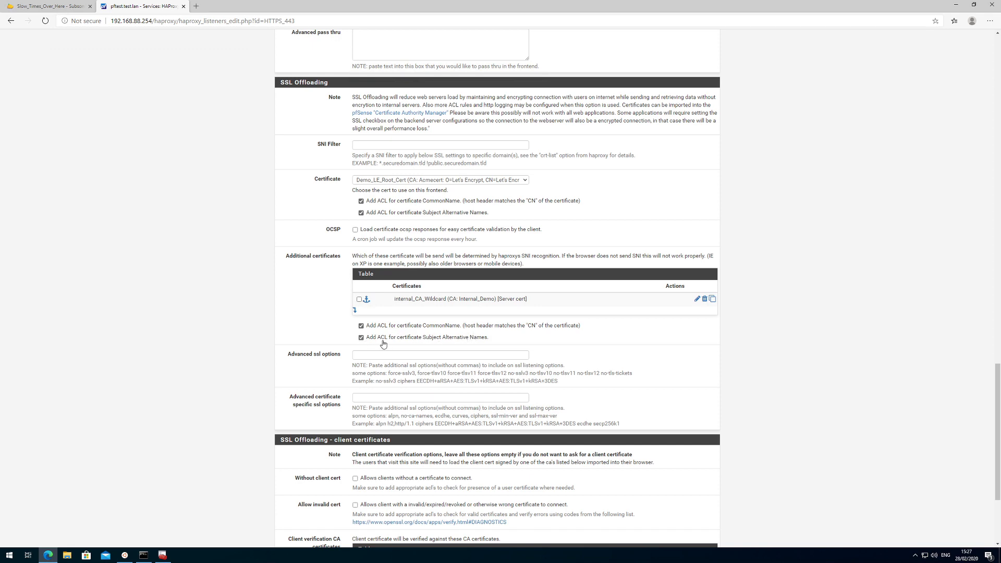
{"action": "scroll", "coordinate": [377, 340], "scroll_direction": "up", "scroll_amount": 5}
{"action": "scroll", "coordinate": [377, 338], "scroll_direction": "up", "scroll_amount": 15}
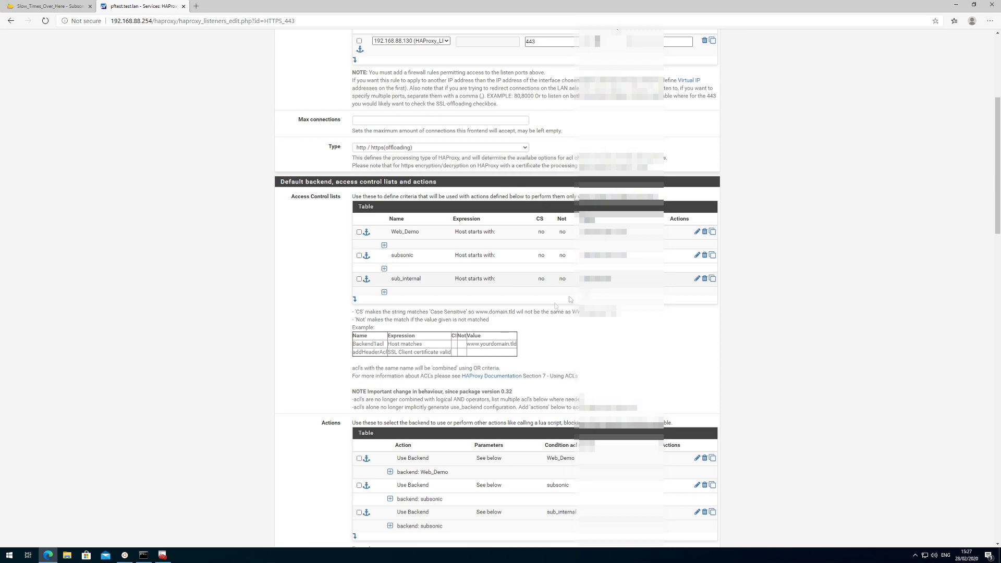
{"action": "scroll", "coordinate": [454, 362], "scroll_direction": "down", "scroll_amount": 3}
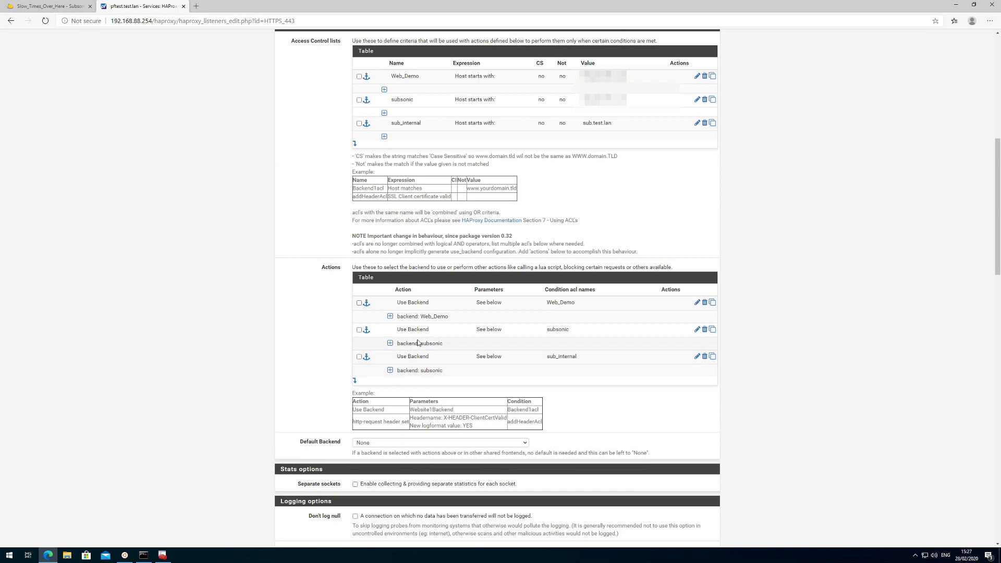
{"action": "scroll", "coordinate": [664, 372], "scroll_direction": "up", "scroll_amount": 8}
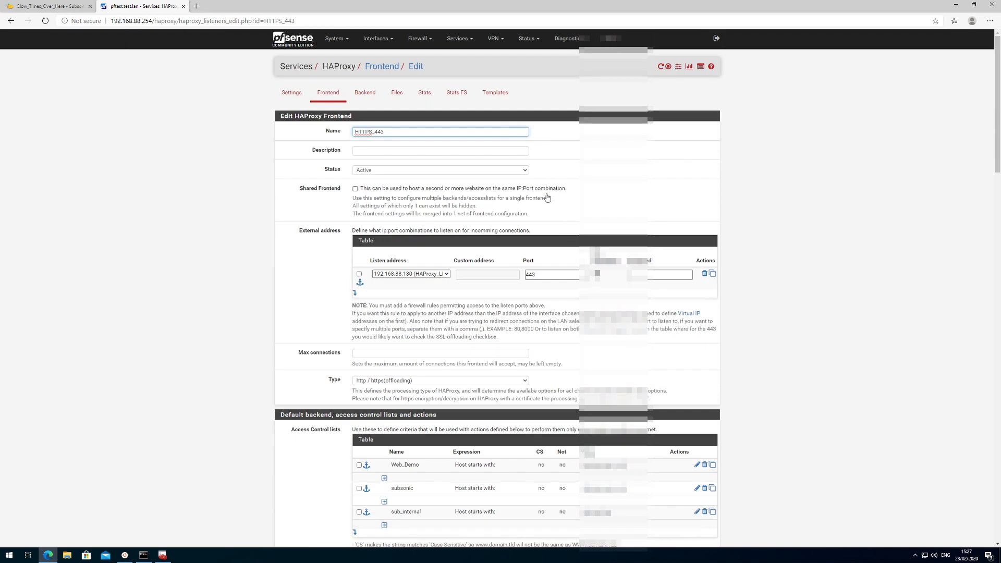
Open DNS Resolver settings and rerun ping sub.test.lan, getting 4/4 replies from 192.168.88.130.
{"action": "left_click", "coordinate": [458, 38]}
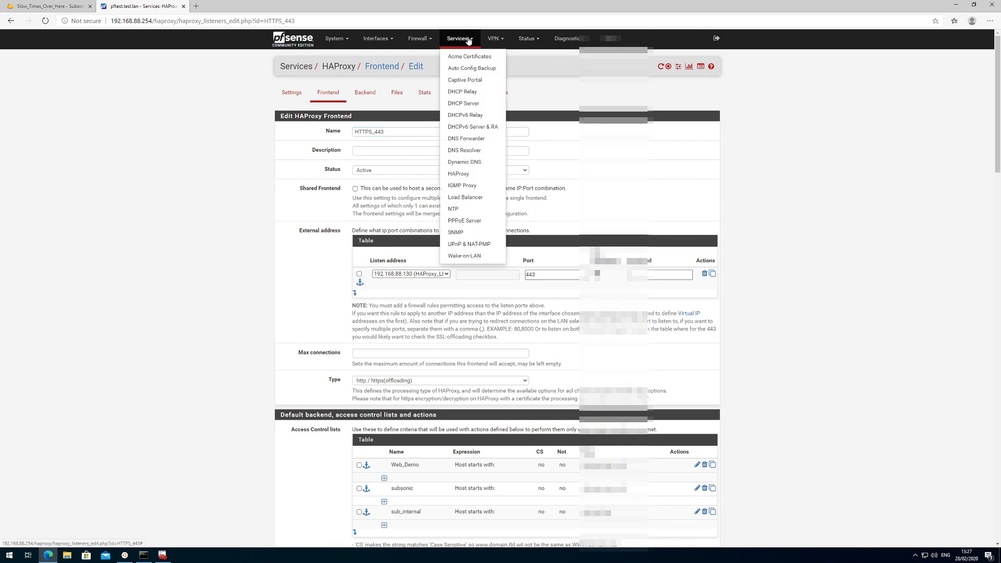
{"action": "left_click", "coordinate": [467, 151]}
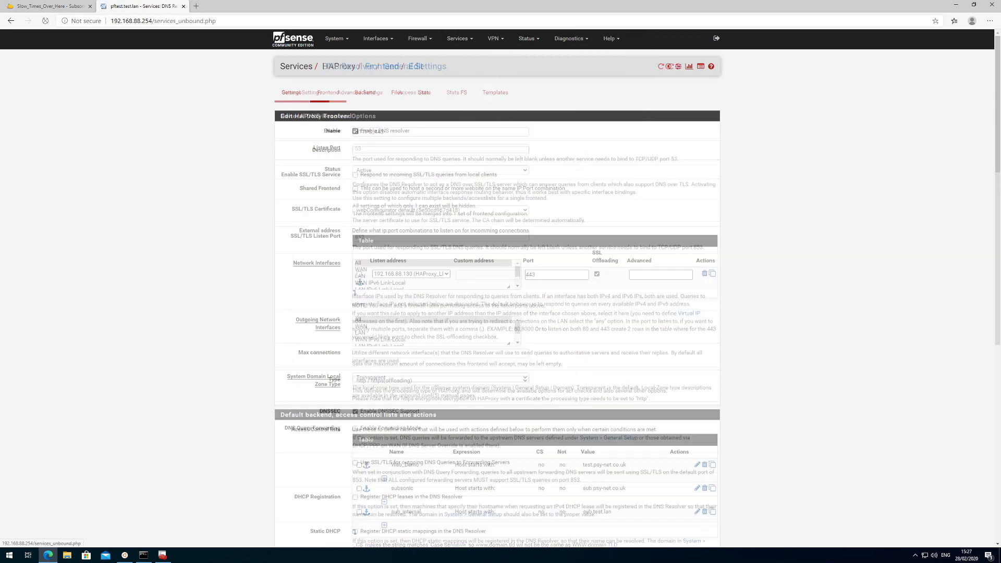
{"action": "left_click", "coordinate": [143, 555]}
{"action": "key", "text": "Up"}
{"action": "key", "text": "Return"}
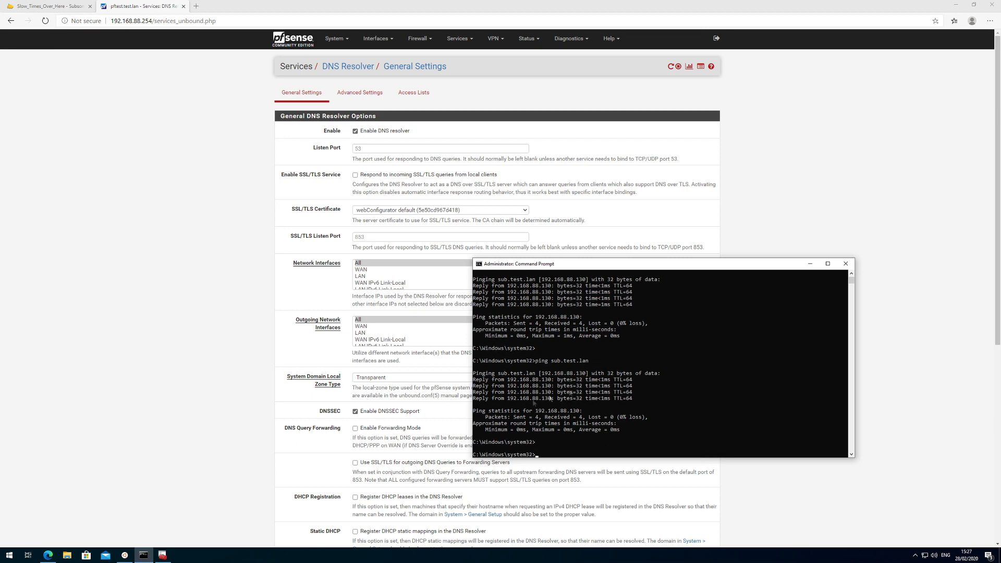
{"action": "left_click_drag", "start_coordinate": [729, 267], "coordinate": [690, 296]}
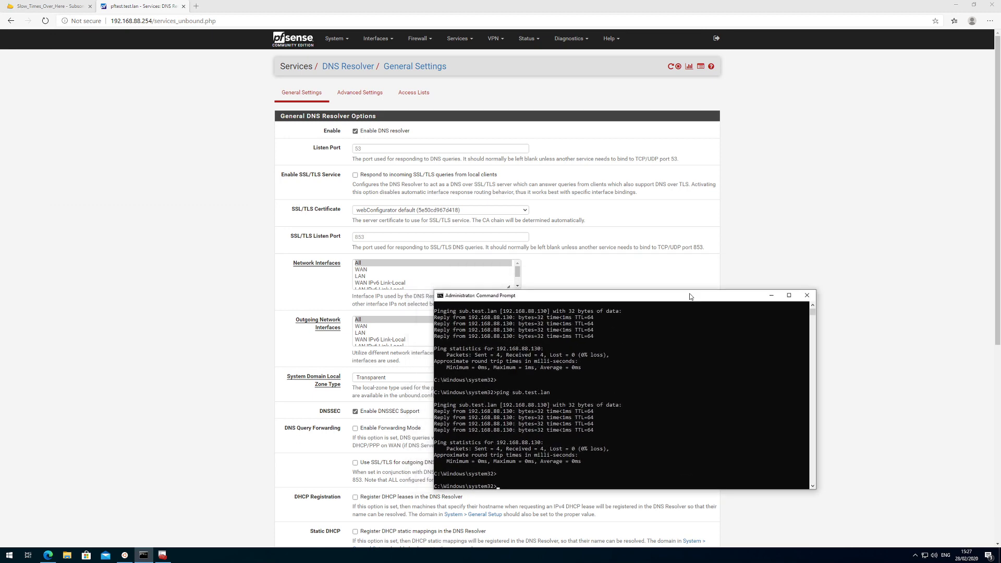